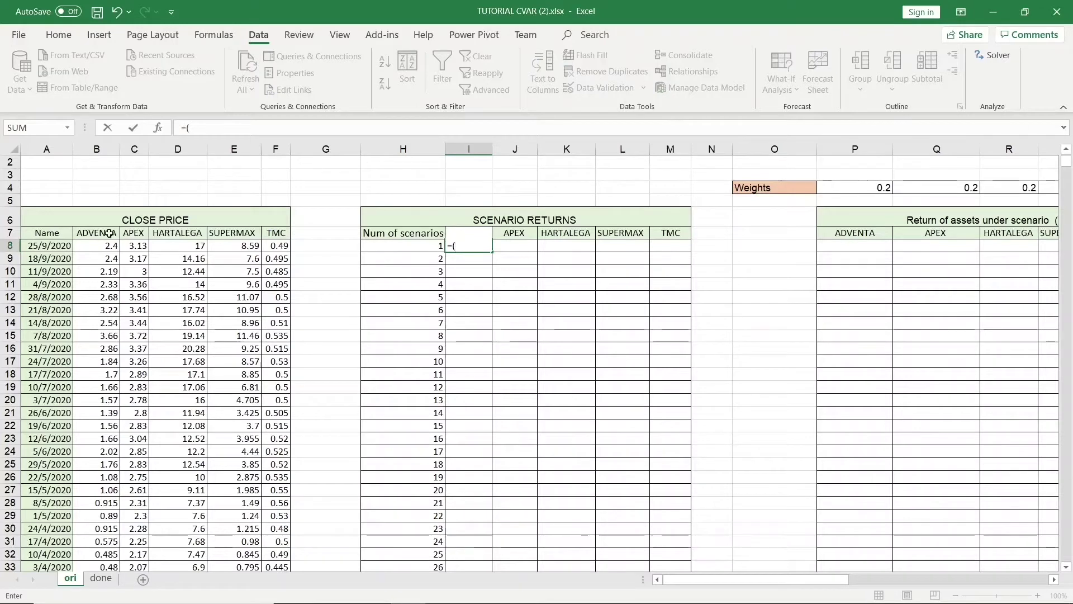
Step: Complete the first ADVENTA scenario return in I8 with the formula =(B8-B9)/B9
{"action": "left_click", "coordinate": [114, 247]}
{"action": "type", "text": "-"}
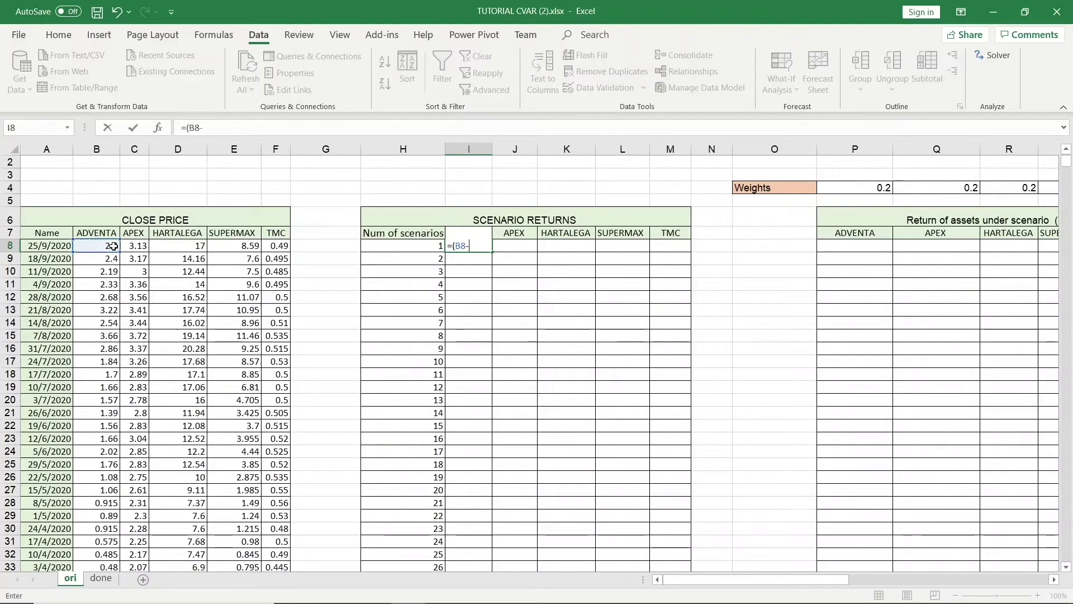
{"action": "left_click", "coordinate": [111, 260]}
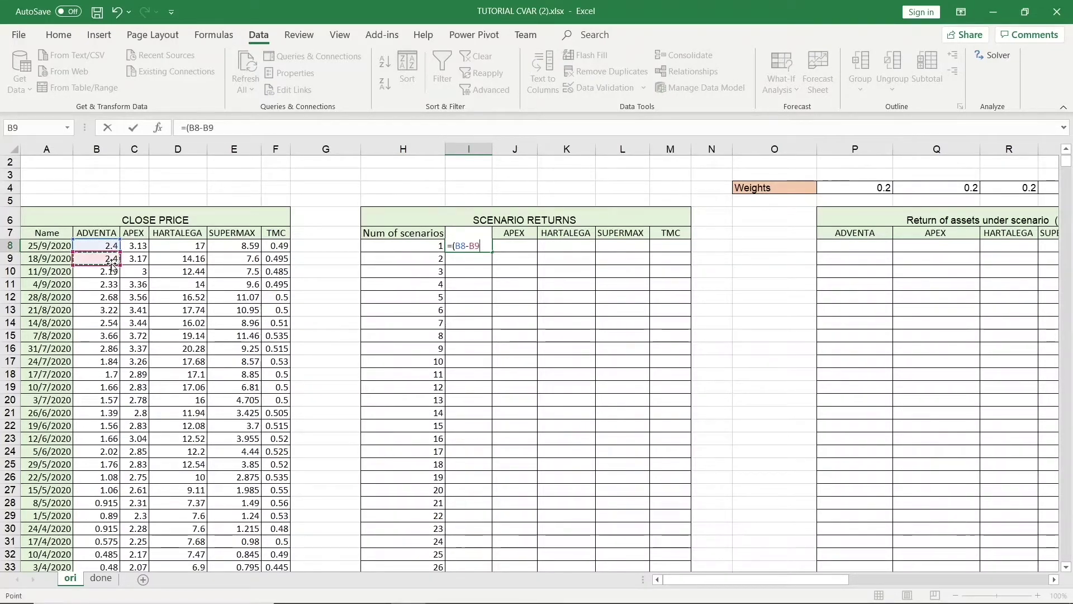
{"action": "type", "text": ")/"}
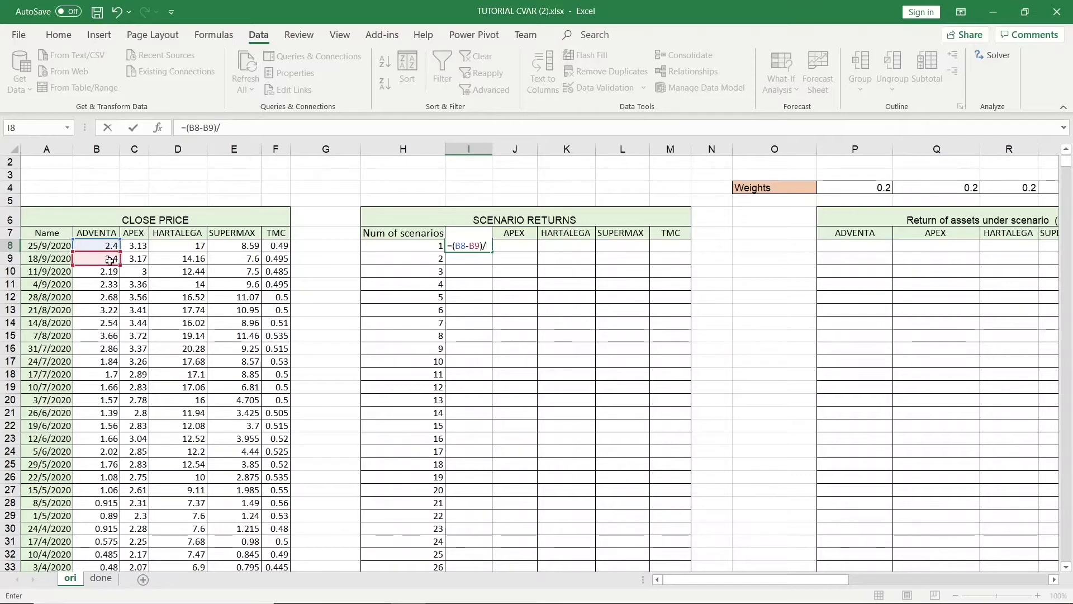
{"action": "left_click", "coordinate": [110, 259]}
{"action": "key", "text": "Return"}
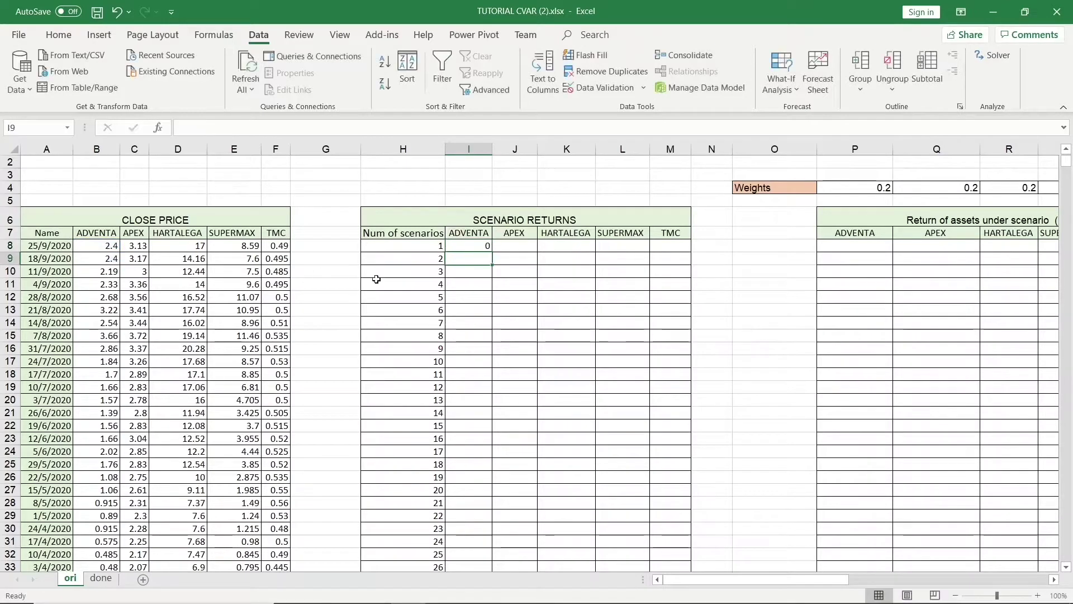
Step: Fill the return formula from I8 across all five stocks and down to scenario 200, covering I8:M207
{"action": "left_click", "coordinate": [470, 246]}
{"action": "left_click_drag", "start_coordinate": [492, 253], "coordinate": [630, 550]}
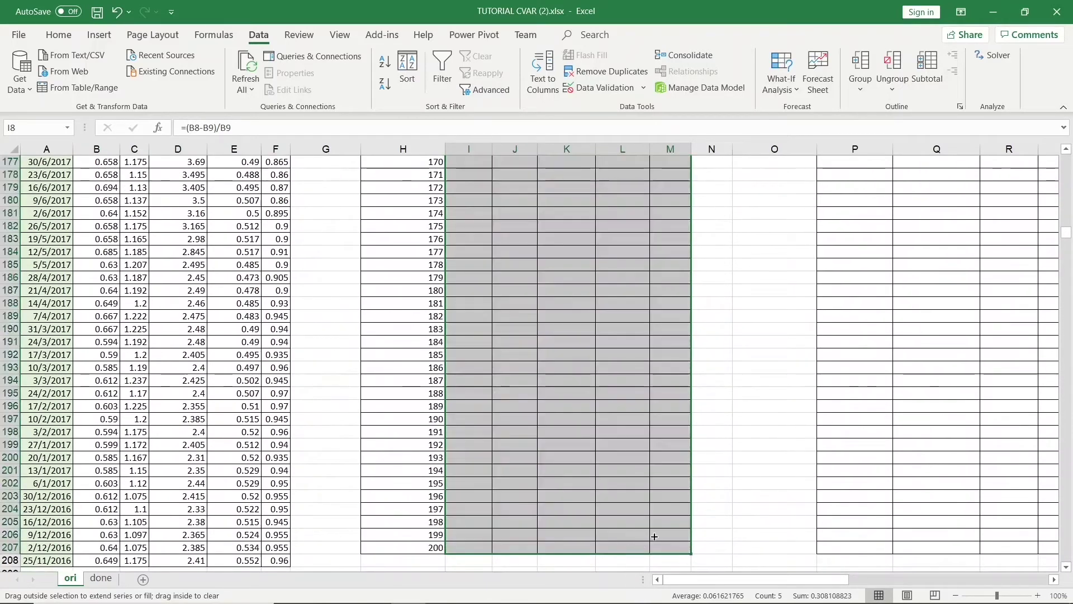
{"action": "scroll", "coordinate": [520, 465], "scroll_direction": "down", "scroll_amount": 1}
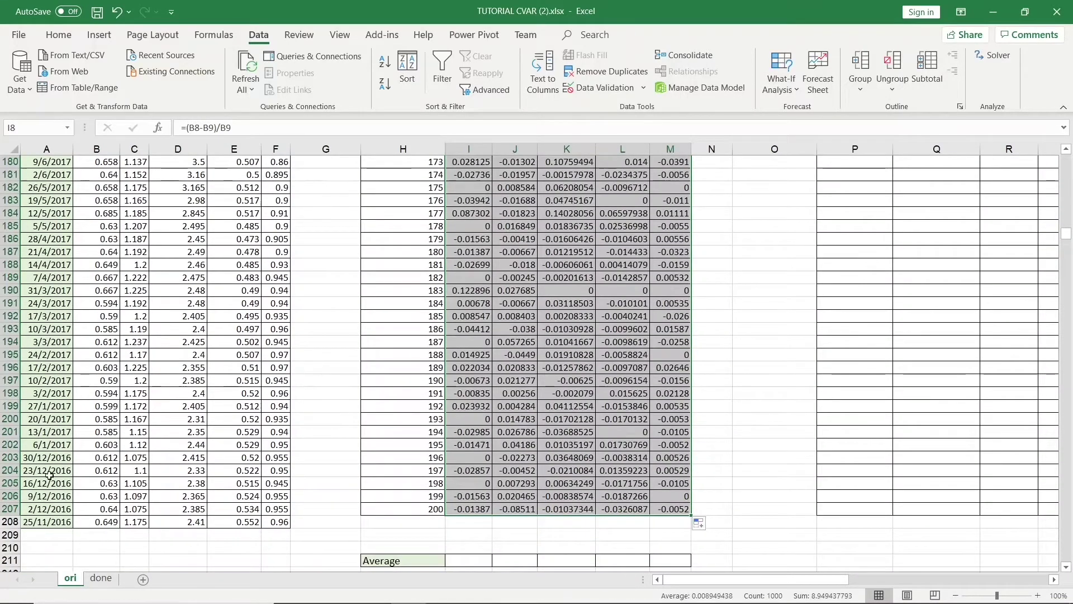
Step: Hide rows 14 through 203 so only the first and last scenarios are shown
{"action": "left_click_drag", "start_coordinate": [8, 459], "coordinate": [8, 284]}
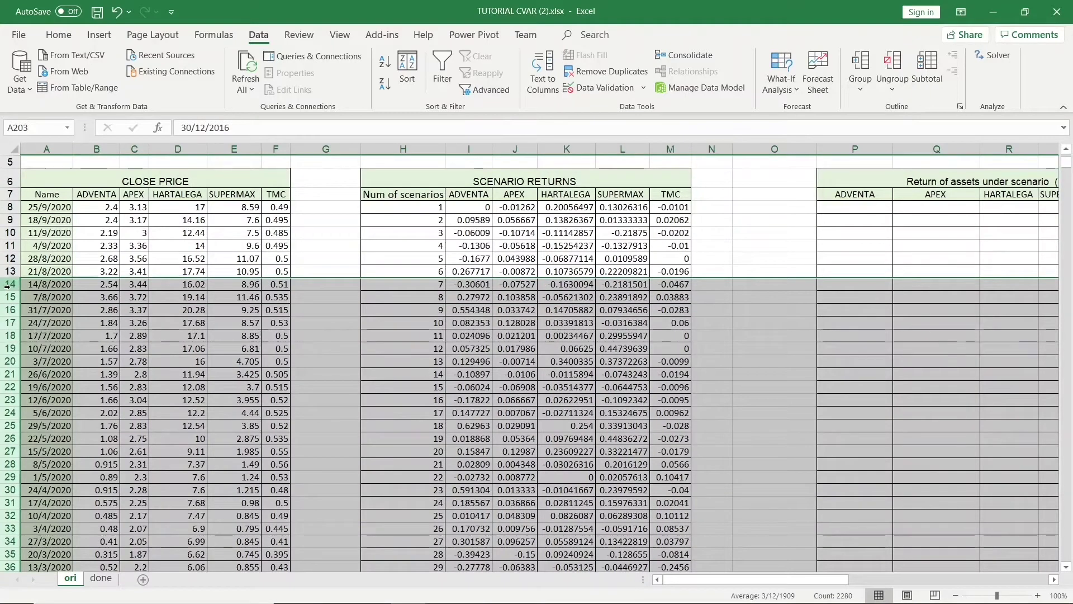
{"action": "right_click", "coordinate": [8, 285]}
{"action": "left_click", "coordinate": [67, 513]}
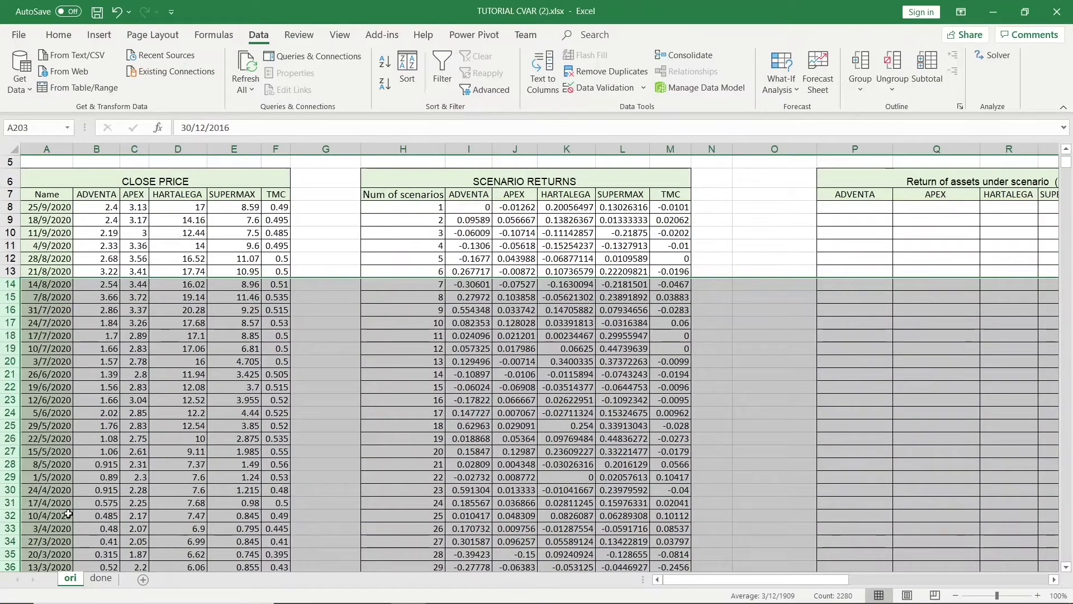
{"action": "left_click", "coordinate": [723, 287]}
{"action": "scroll", "coordinate": [723, 286], "scroll_direction": "up", "scroll_amount": 1}
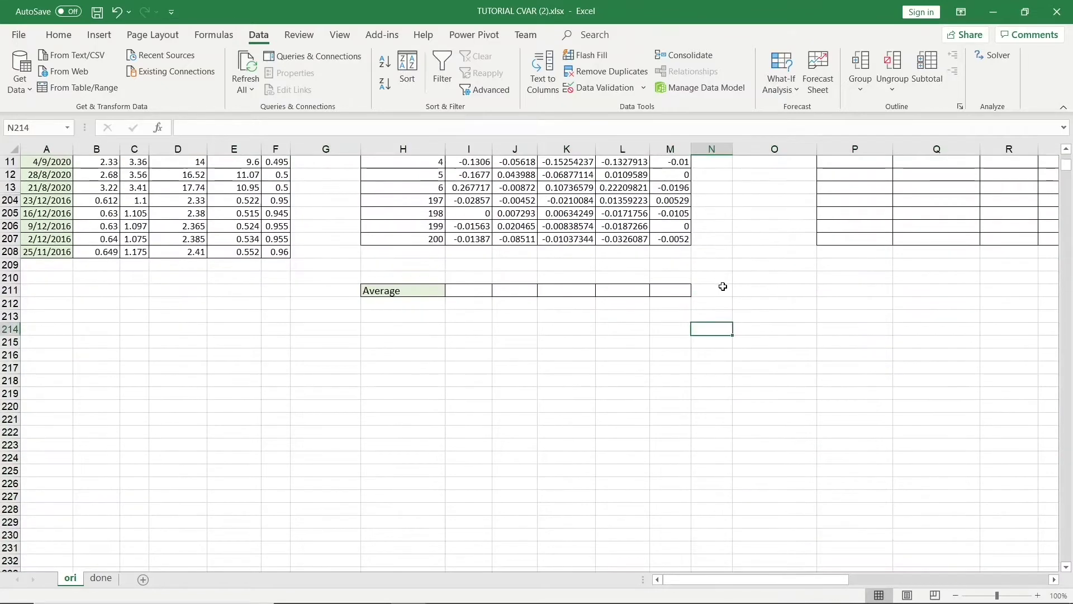
{"action": "scroll", "coordinate": [723, 286], "scroll_direction": "up", "scroll_amount": 3}
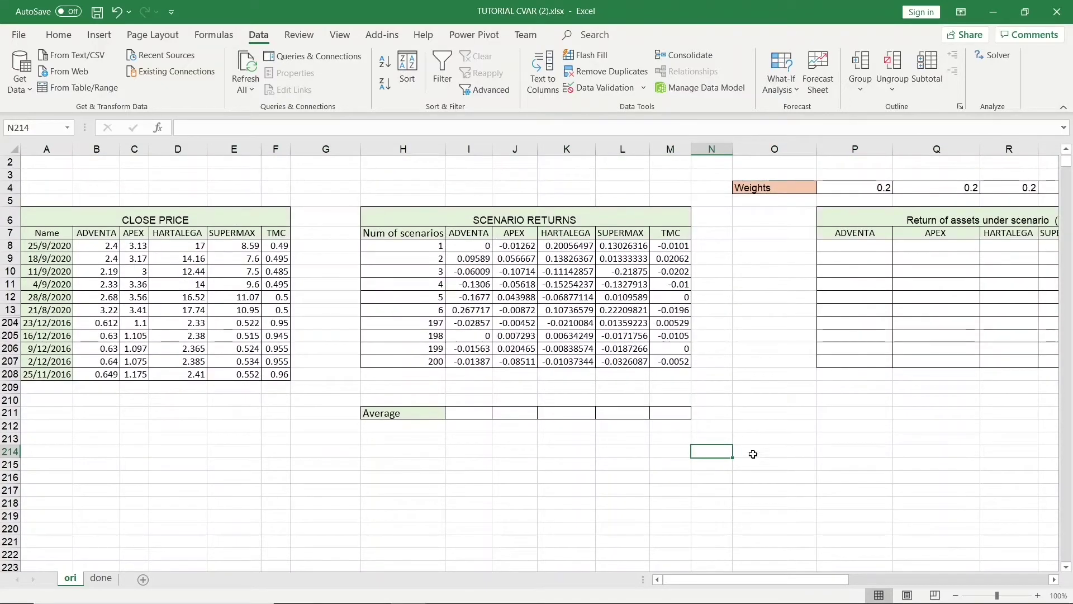
Step: Enter =AVERAGE(I8:I207) in I211 of the Average row and extend it across to the TMC column in M211
{"action": "left_click", "coordinate": [488, 411]}
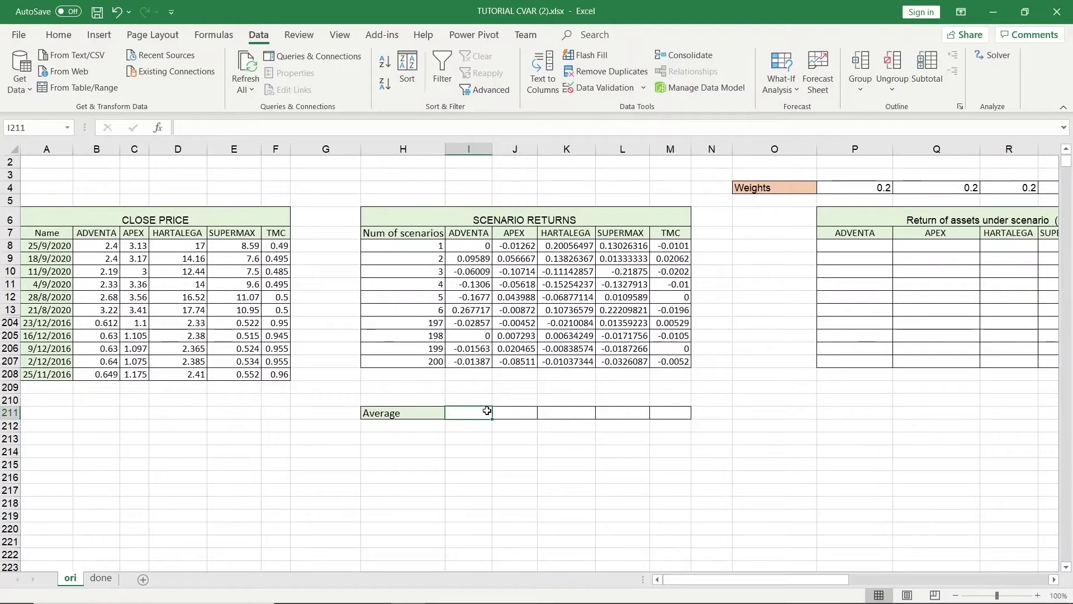
{"action": "type", "text": "=AVERA"}
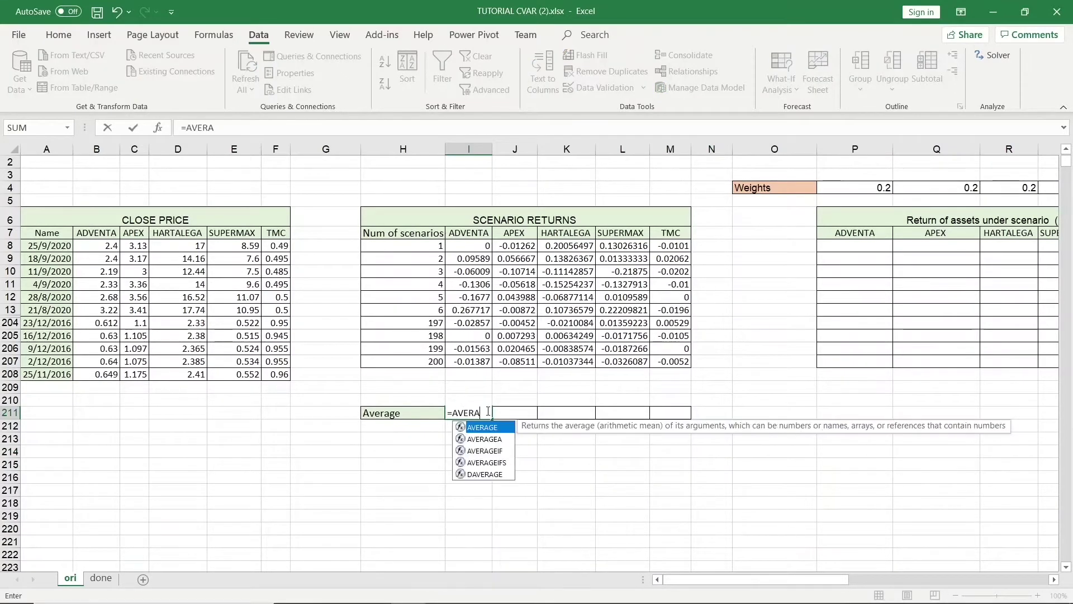
{"action": "type", "text": "GE("}
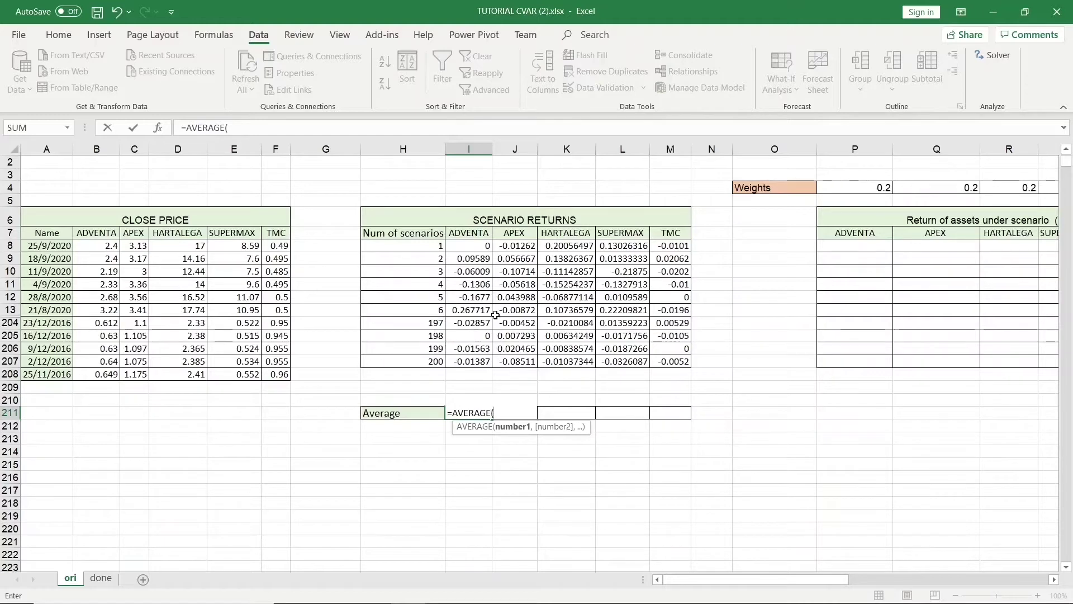
{"action": "left_click_drag", "start_coordinate": [484, 248], "coordinate": [463, 360]}
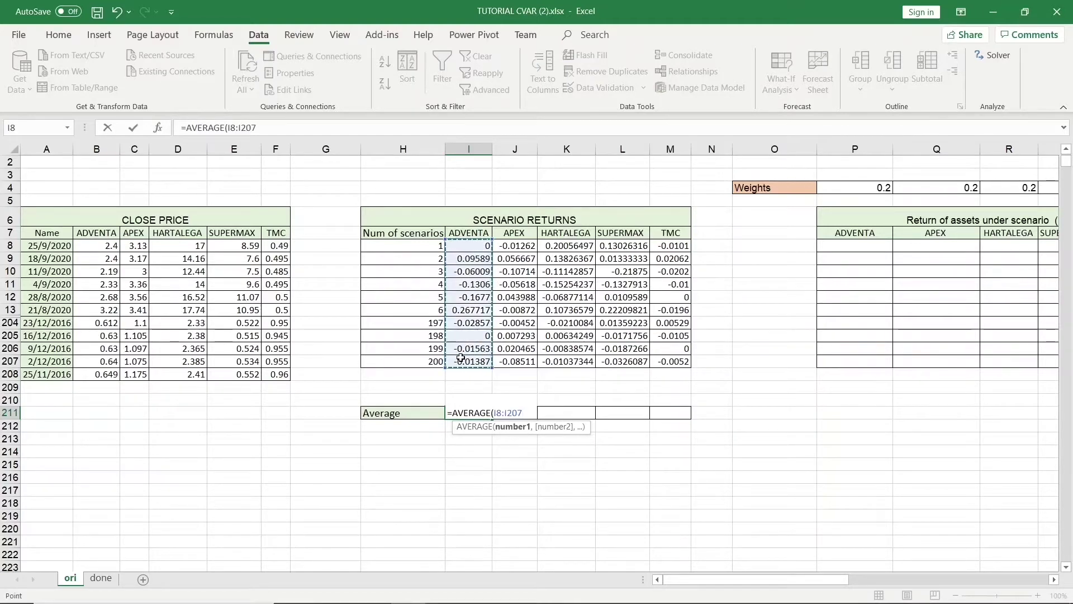
{"action": "key", "text": "ctrl+Return"}
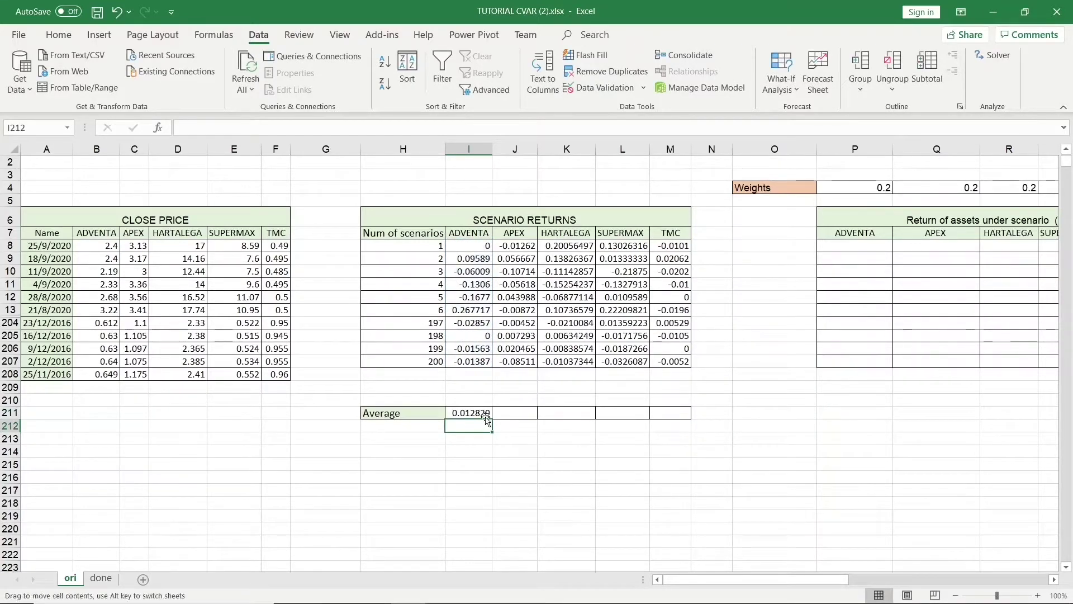
{"action": "left_click", "coordinate": [485, 413]}
{"action": "left_click_drag", "start_coordinate": [492, 420], "coordinate": [684, 418]}
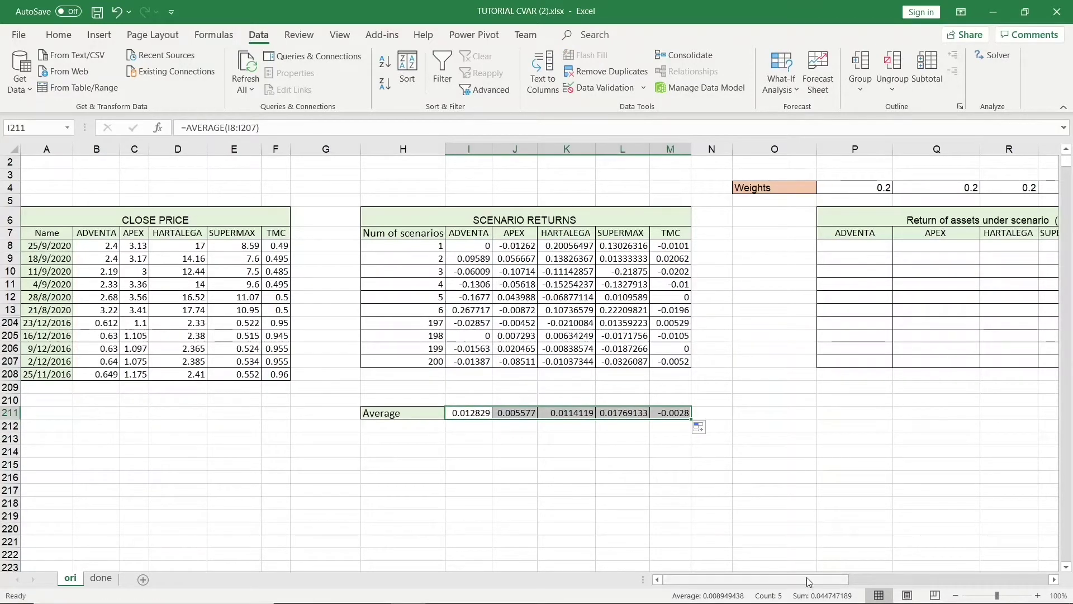
Step: Total the portfolio weights in the yellow cell U4 with the formula =SUM(P4:T4)
{"action": "left_click_drag", "start_coordinate": [810, 580], "coordinate": [895, 582]}
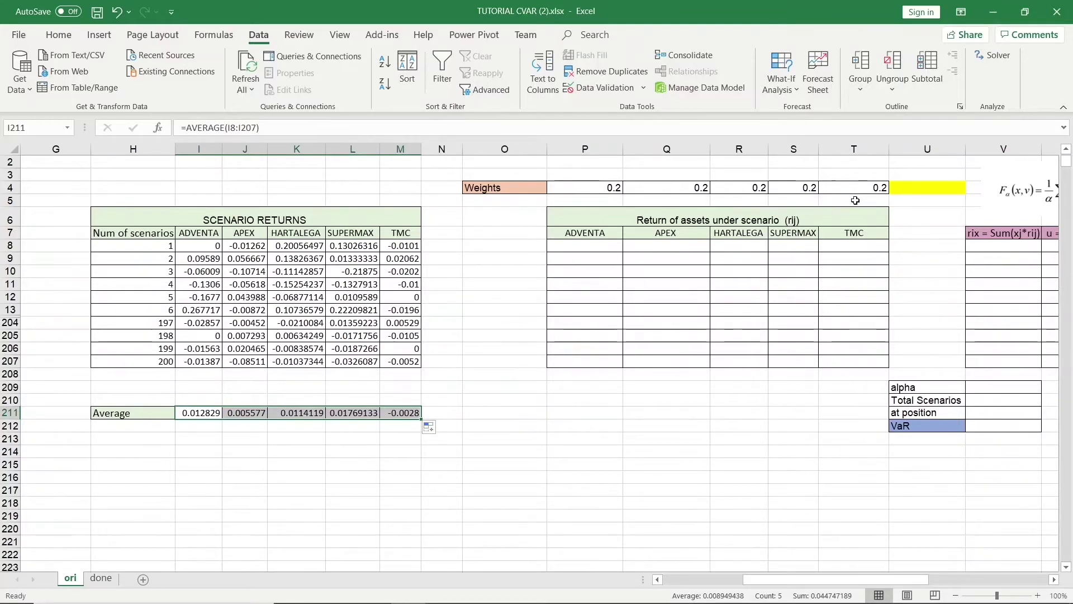
{"action": "left_click", "coordinate": [917, 190]}
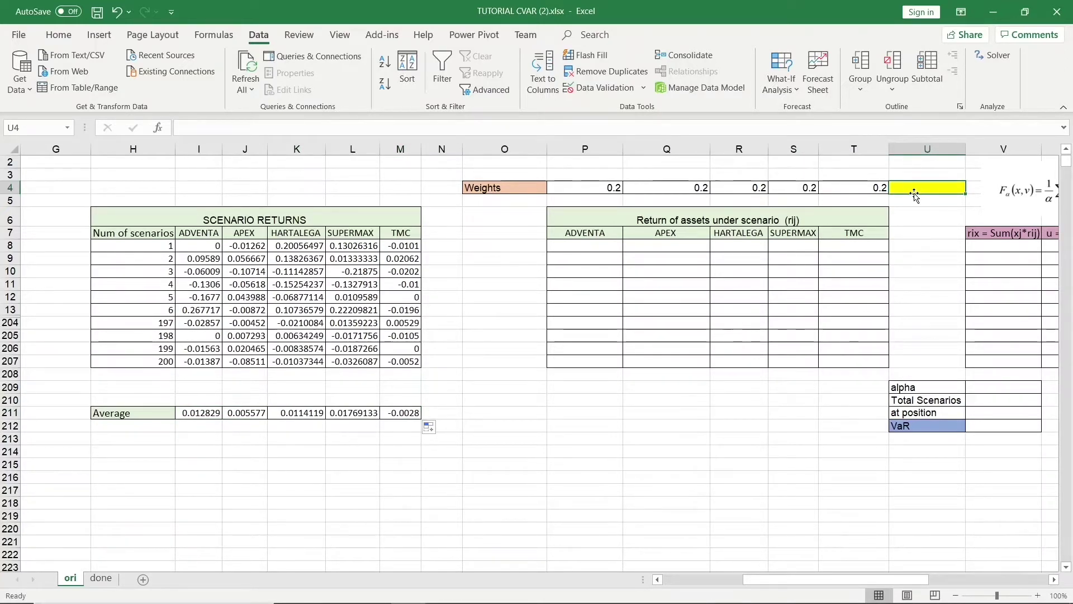
{"action": "type", "text": "=SUM"}
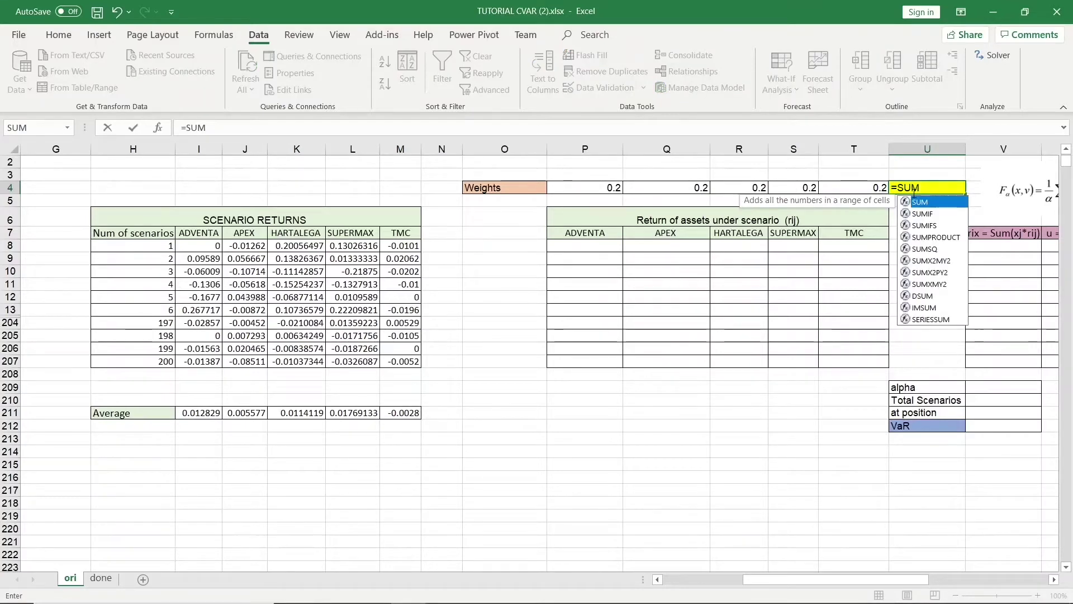
{"action": "type", "text": "("}
{"action": "left_click_drag", "start_coordinate": [863, 188], "coordinate": [613, 188]}
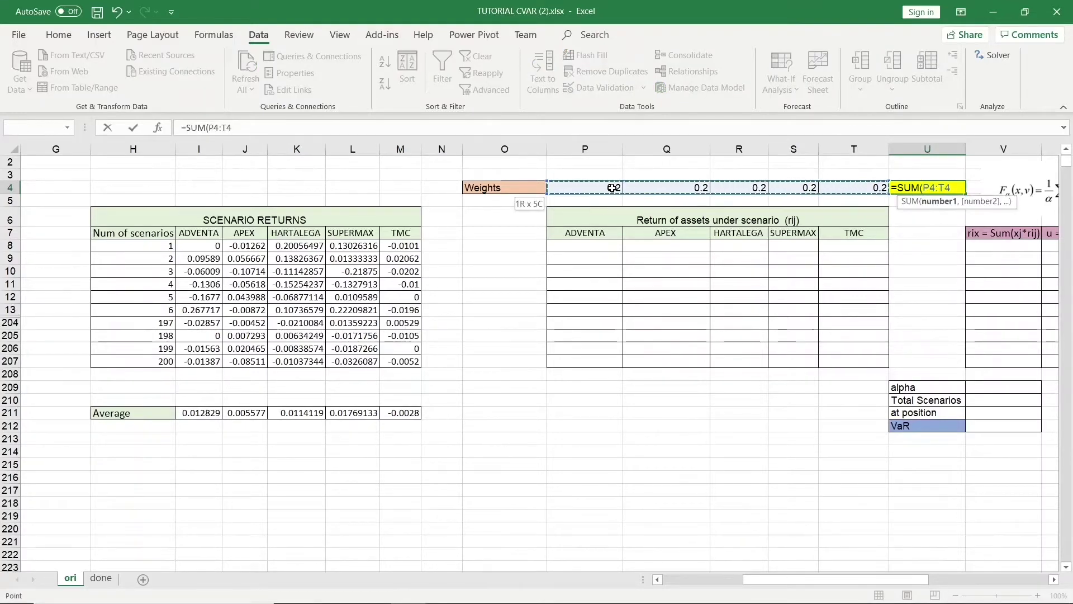
{"action": "key", "text": "Return"}
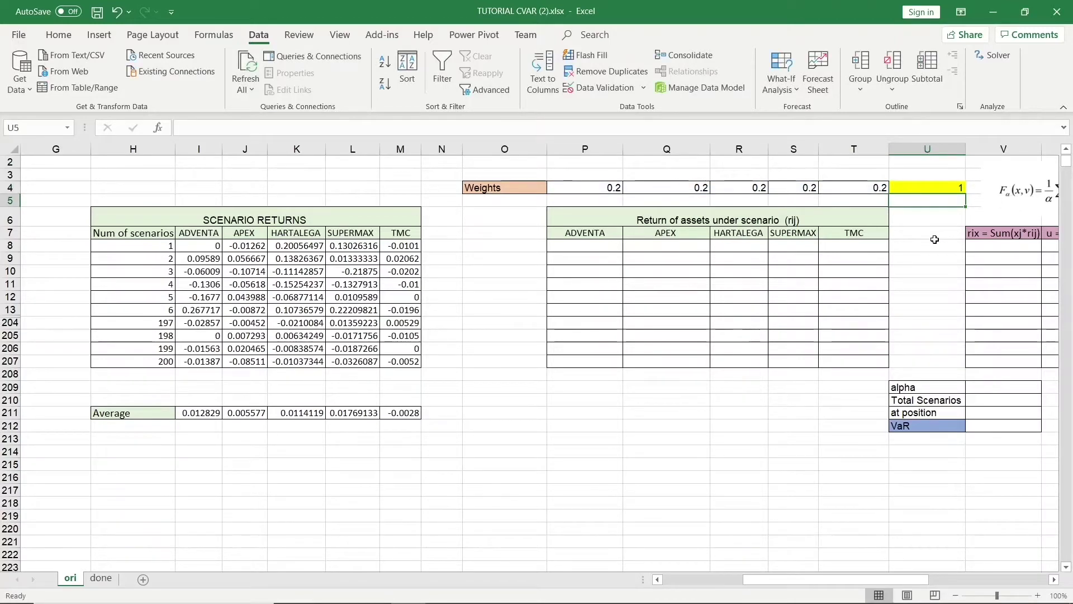
{"action": "left_click", "coordinate": [953, 189]}
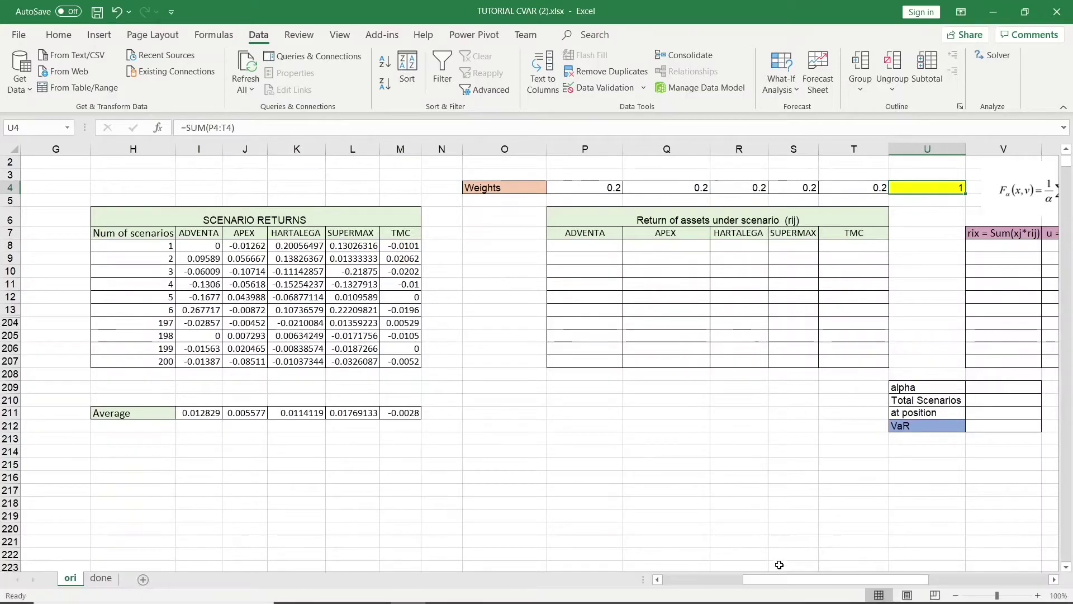
Step: Enter =I8*P$4 in P8 to weight the first ADVENTA scenario return, keeping the weight's row fixed
{"action": "left_click_drag", "start_coordinate": [786, 582], "coordinate": [786, 582]}
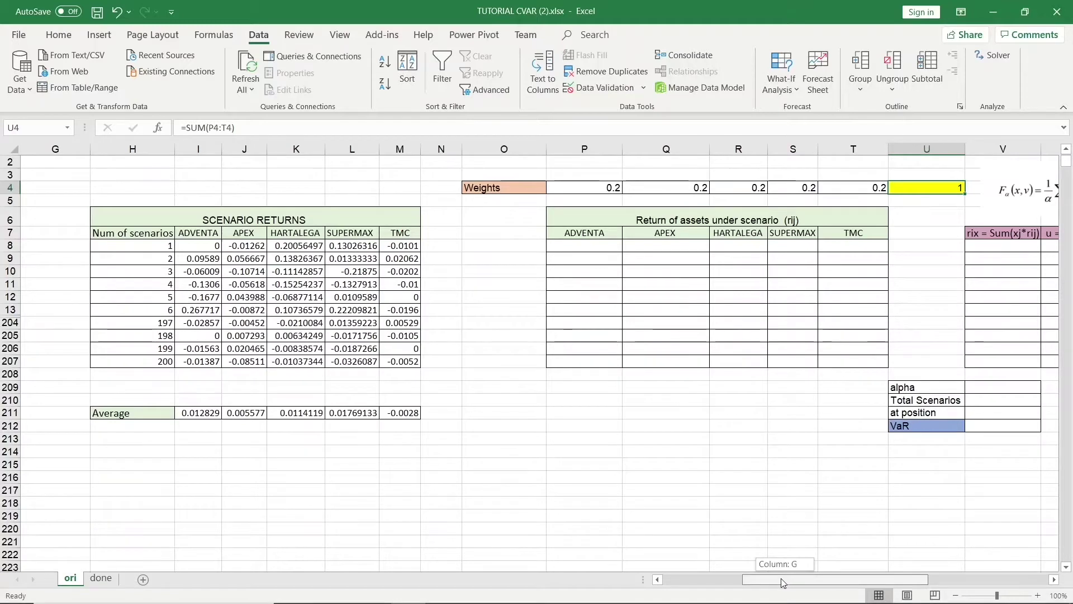
{"action": "left_click_drag", "start_coordinate": [784, 583], "coordinate": [693, 584]}
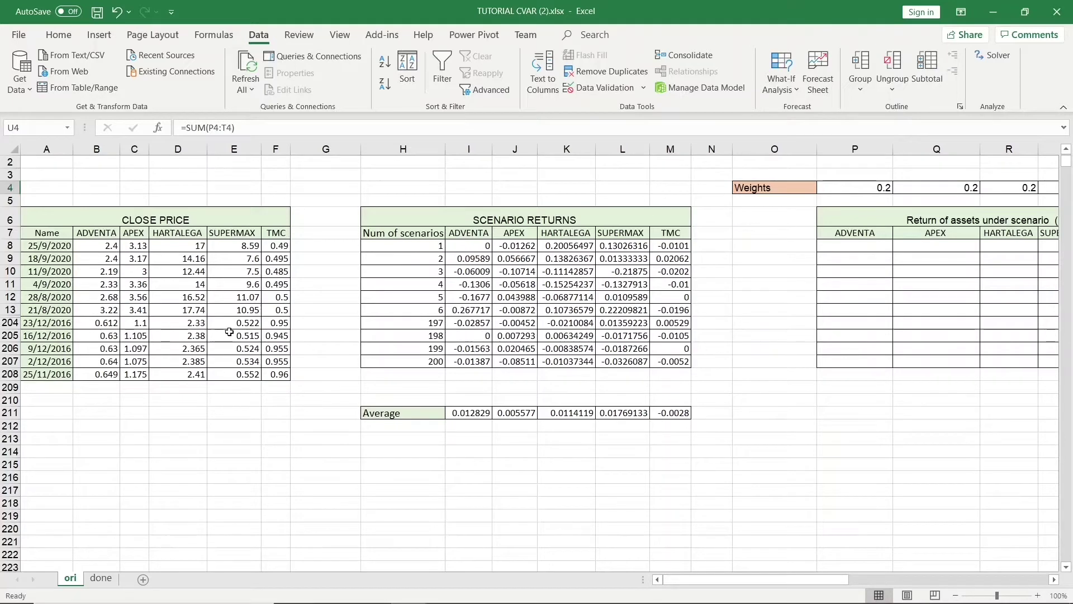
{"action": "scroll", "coordinate": [824, 567], "scroll_direction": "right", "scroll_amount": 5}
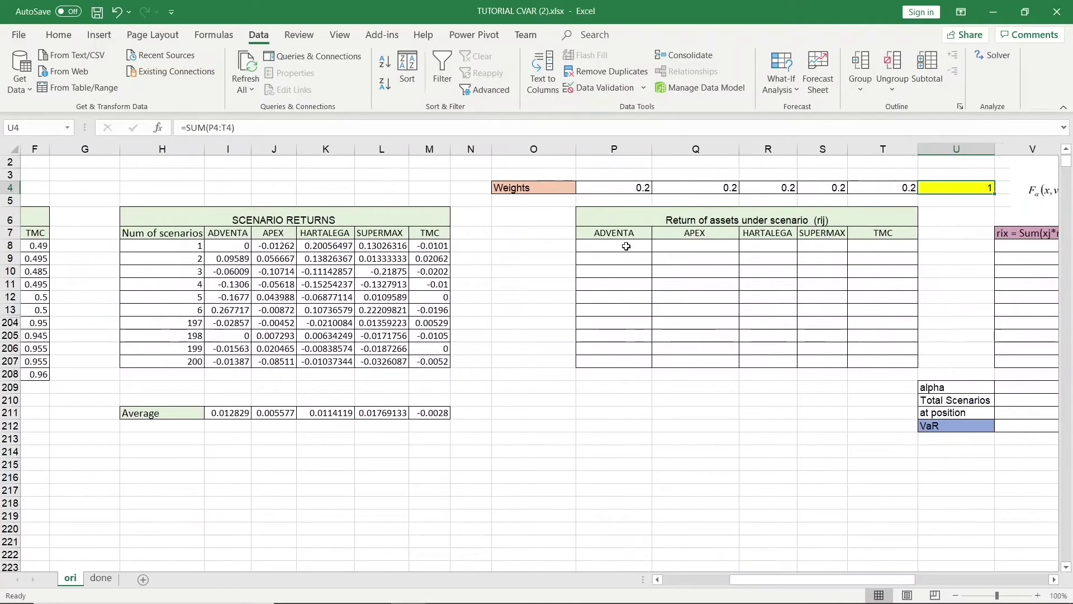
{"action": "left_click", "coordinate": [626, 246]}
{"action": "type", "text": "="}
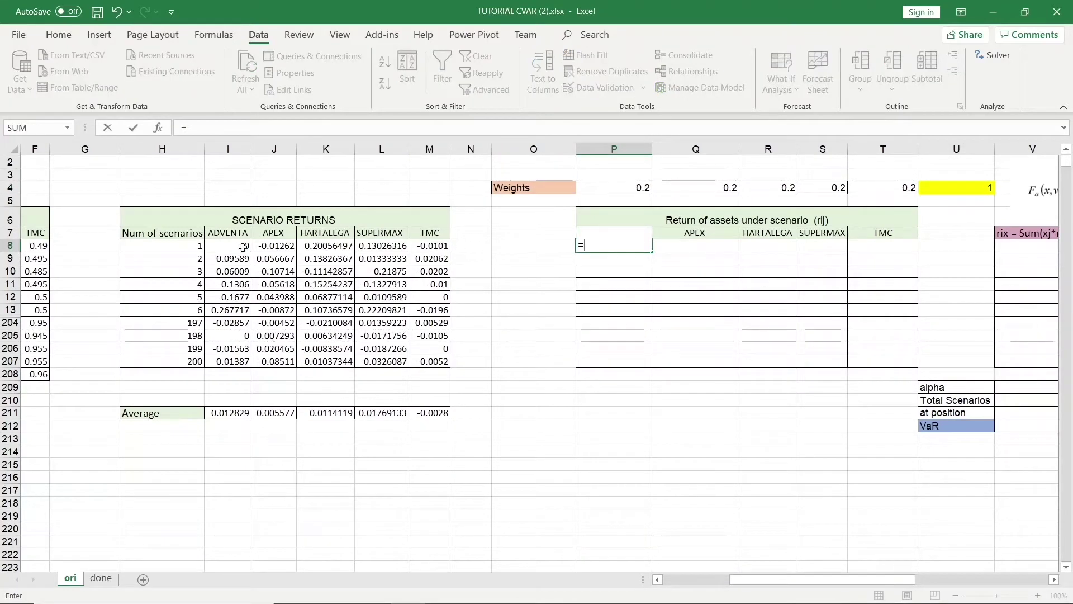
{"action": "left_click", "coordinate": [243, 248]}
{"action": "type", "text": "*"}
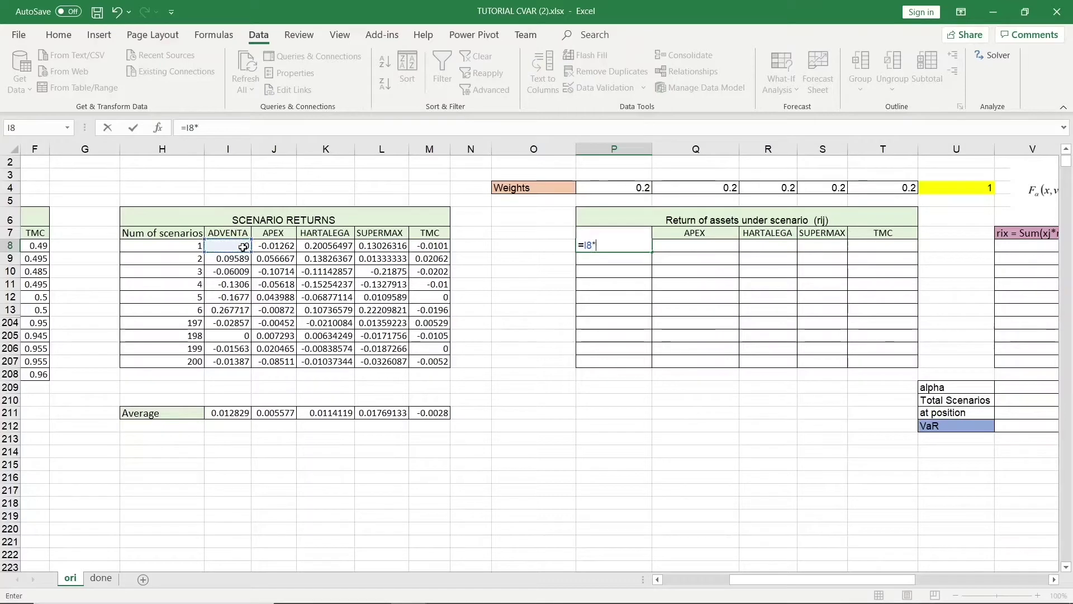
{"action": "left_click", "coordinate": [635, 189]}
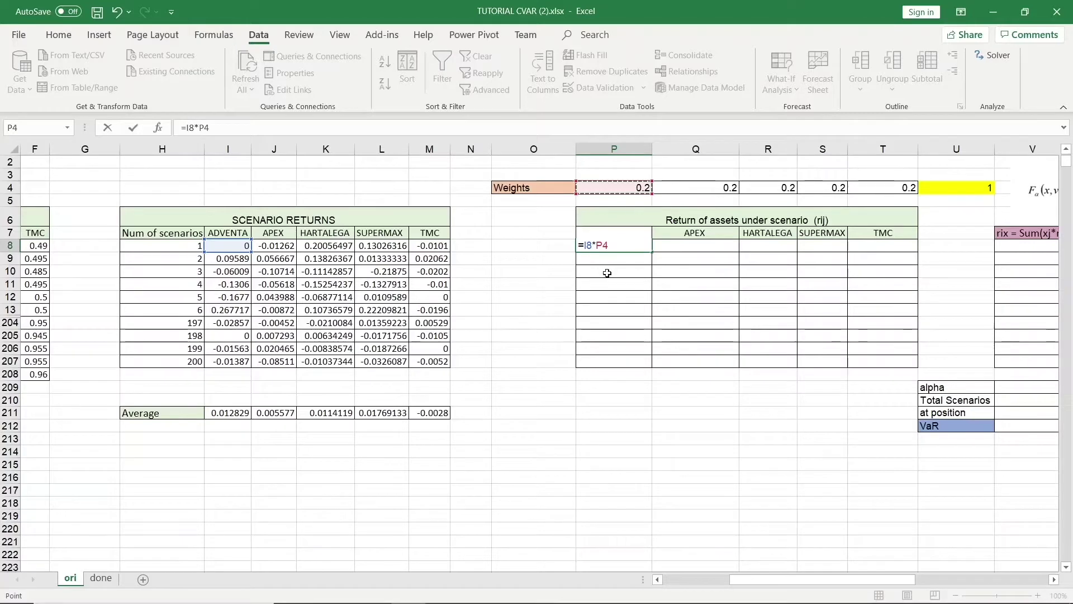
{"action": "left_click", "coordinate": [604, 245]}
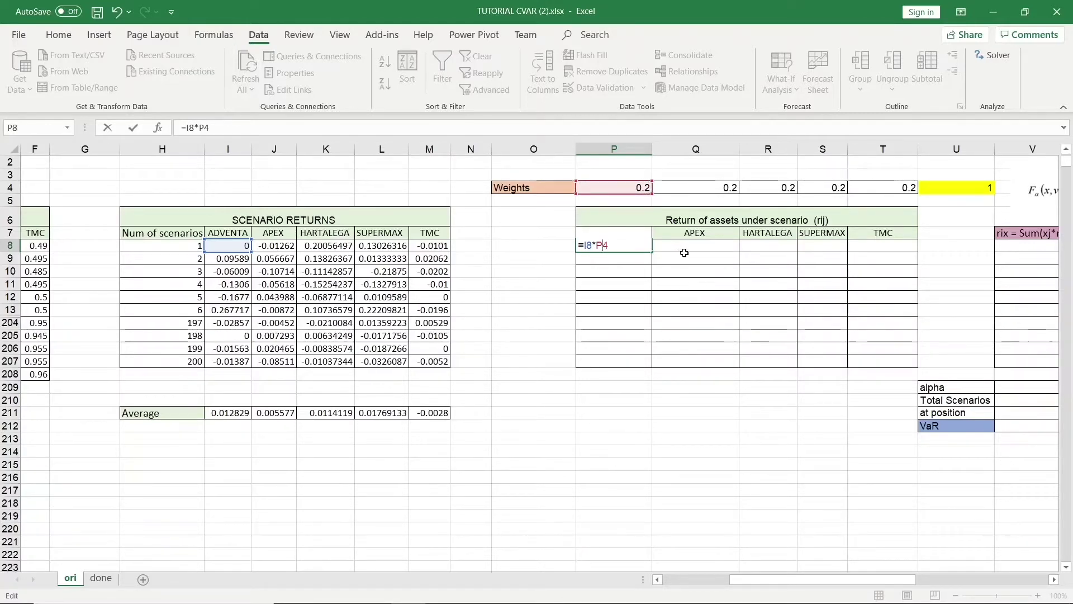
{"action": "type", "text": "$"}
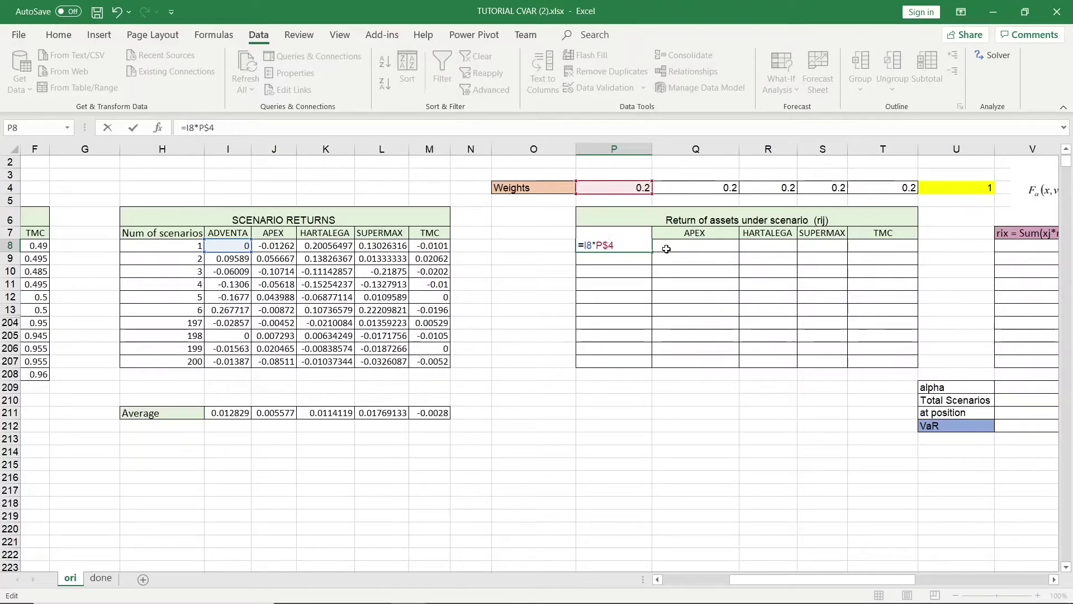
{"action": "key", "text": "Right"}
{"action": "key", "text": "Return"}
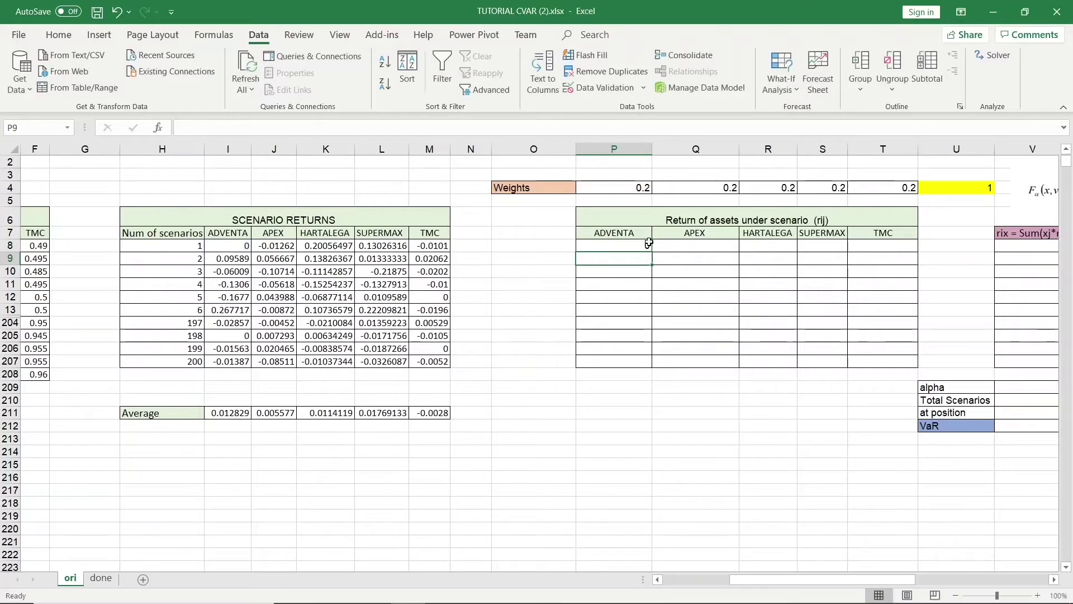
Step: Fill the weighted return formula from P8 across the Return of assets under scenario table to T207
{"action": "left_click", "coordinate": [646, 247]}
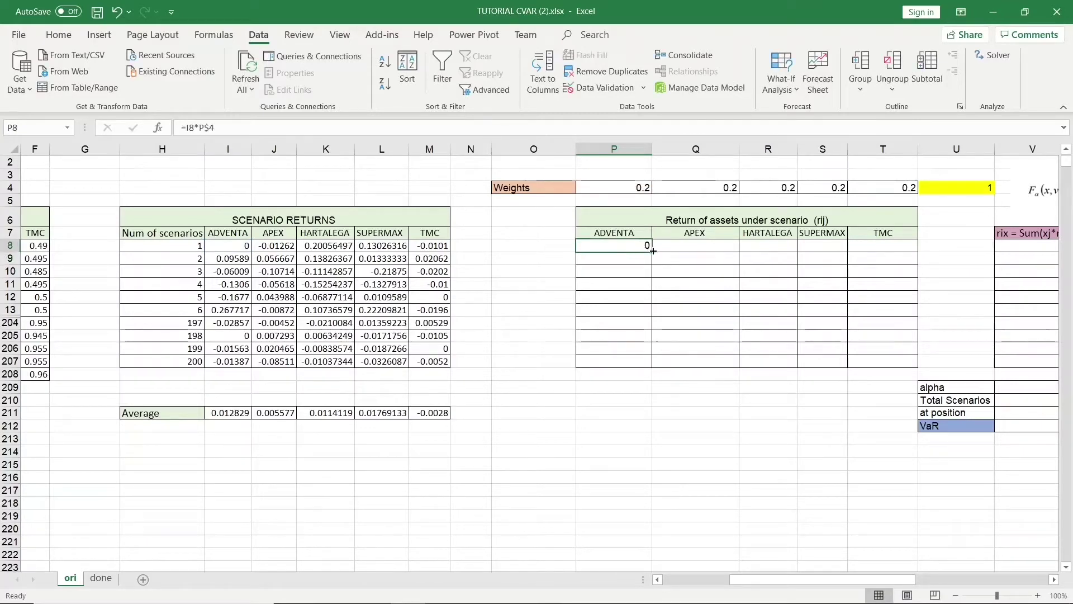
{"action": "left_click_drag", "start_coordinate": [653, 251], "coordinate": [908, 366]}
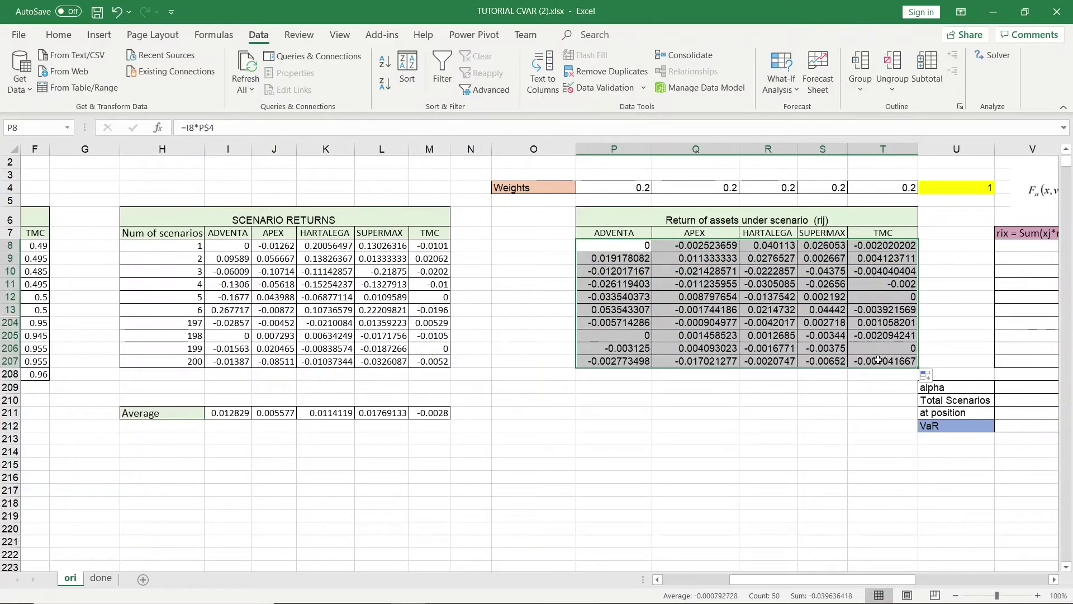
Step: Examine the CVaR formula picture above the rix, u and pi calculation table
{"action": "left_click_drag", "start_coordinate": [777, 576], "coordinate": [913, 572]}
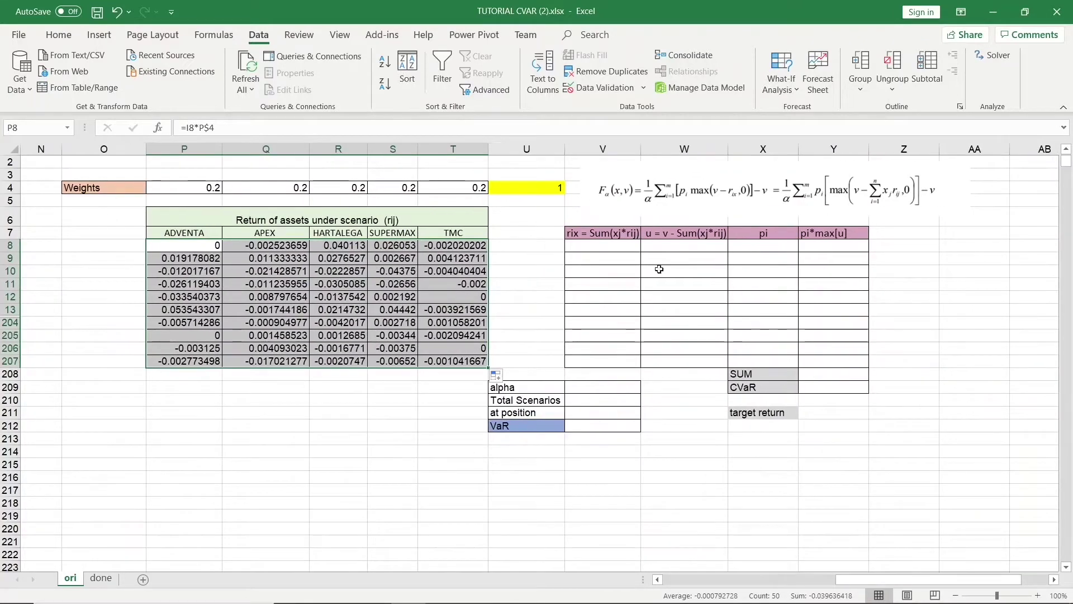
{"action": "left_click", "coordinate": [690, 208]}
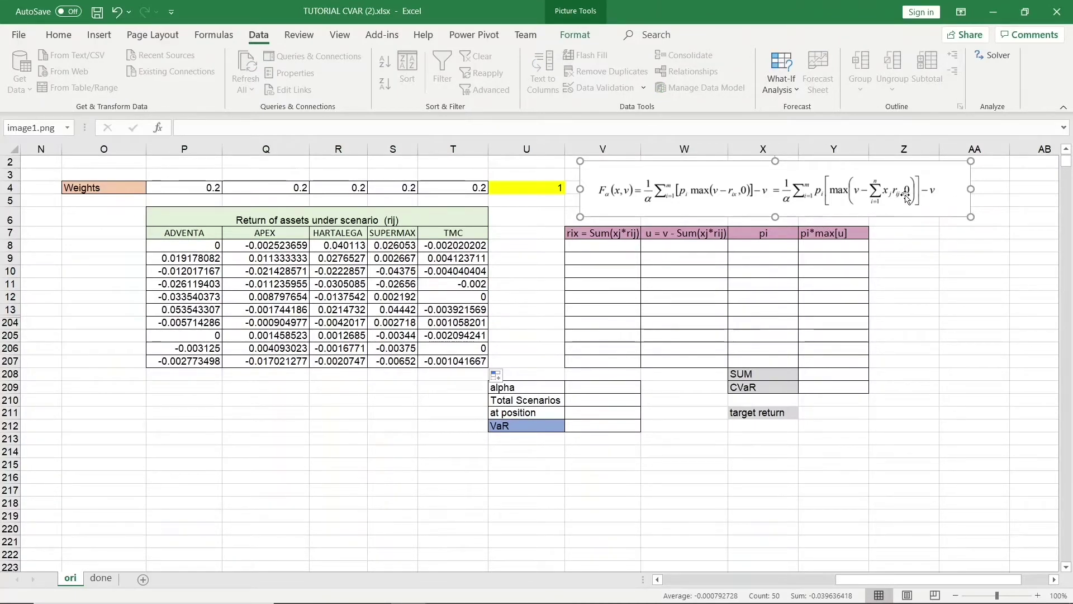
Step: Sum the first scenario's weighted returns in V8 with =SUM(P8:T8) and fill the formula down the rix column to V207
{"action": "left_click", "coordinate": [636, 249]}
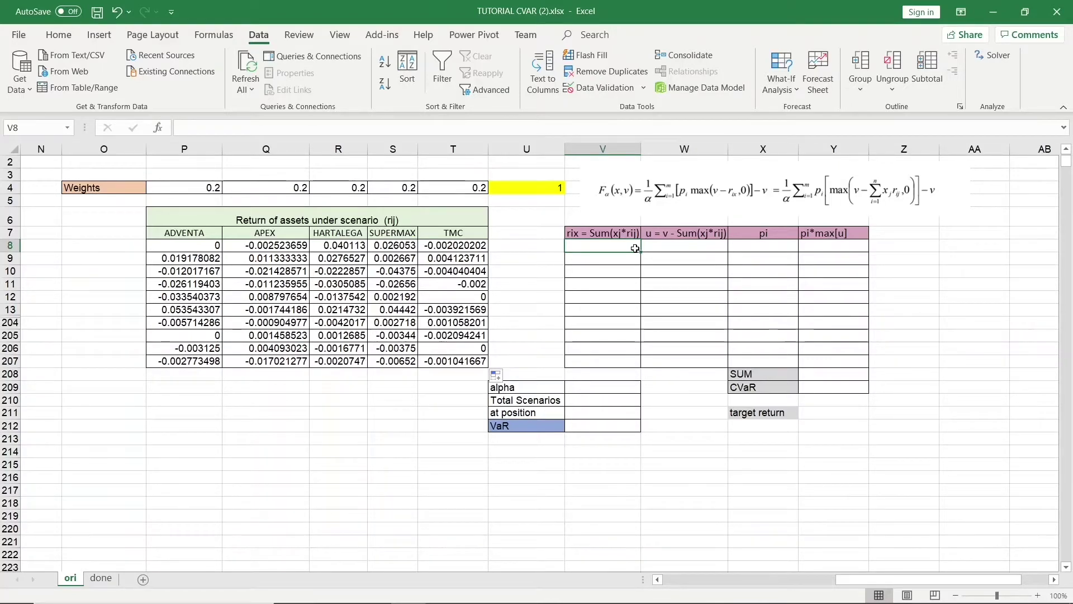
{"action": "type", "text": "=S"}
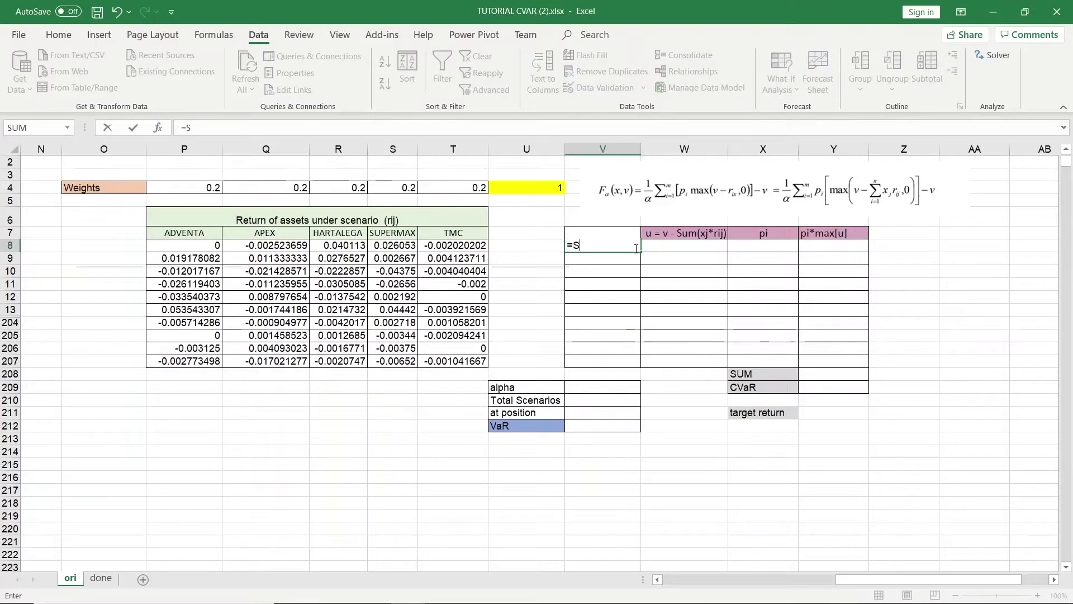
{"action": "type", "text": "UM("}
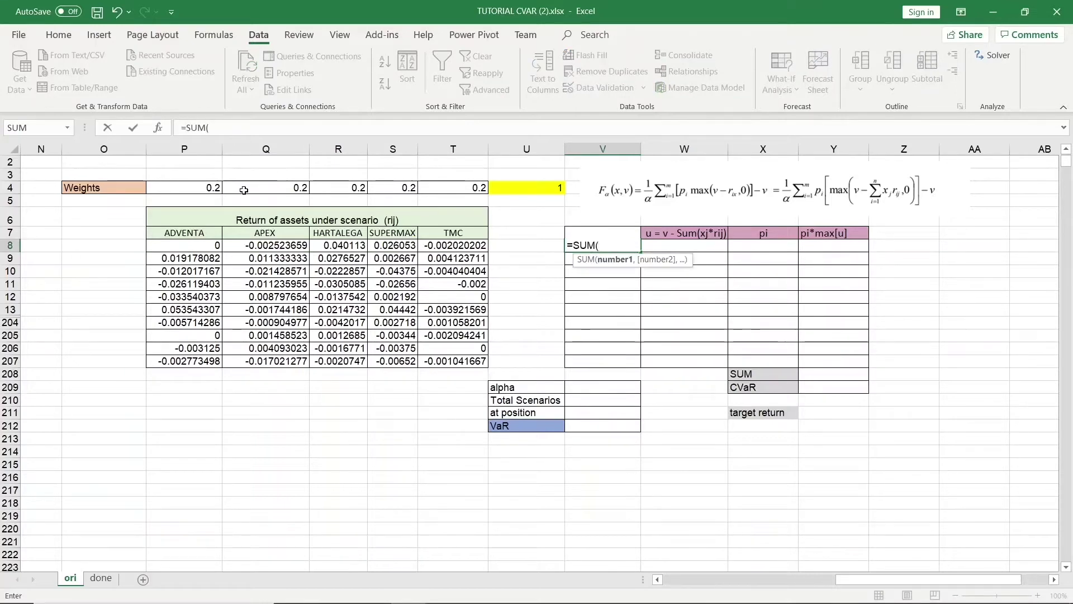
{"action": "left_click_drag", "start_coordinate": [206, 247], "coordinate": [445, 251]}
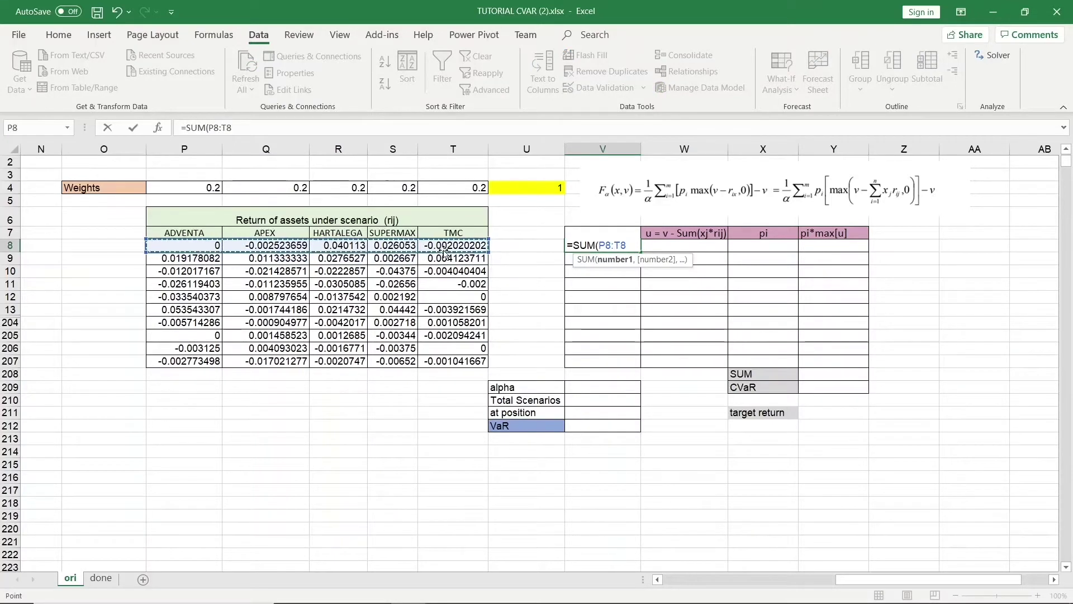
{"action": "key", "text": "Return"}
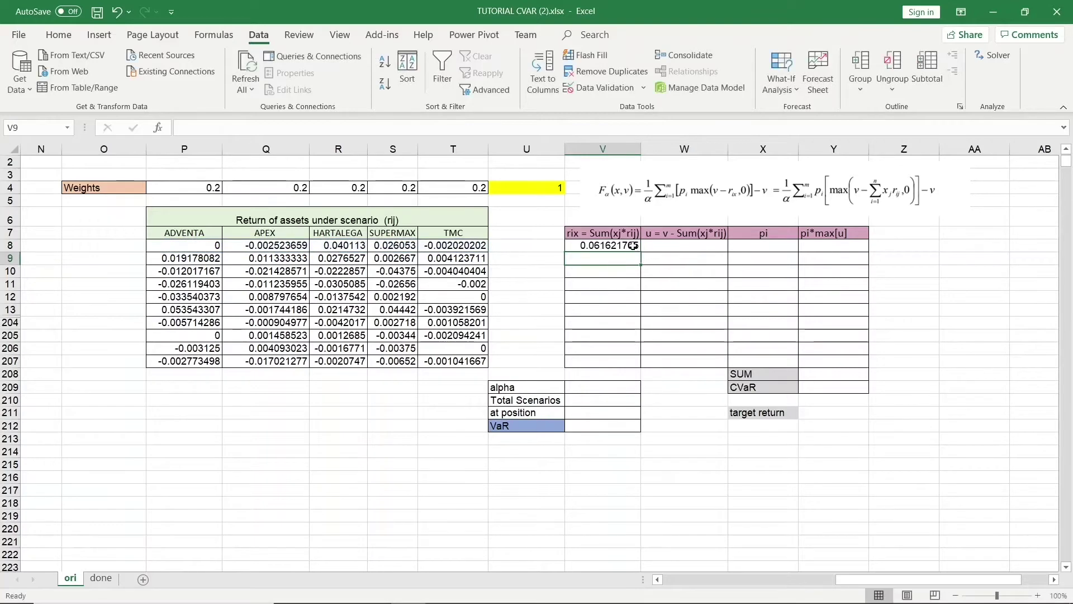
{"action": "left_click", "coordinate": [639, 249]}
{"action": "left_click_drag", "start_coordinate": [641, 252], "coordinate": [637, 365]}
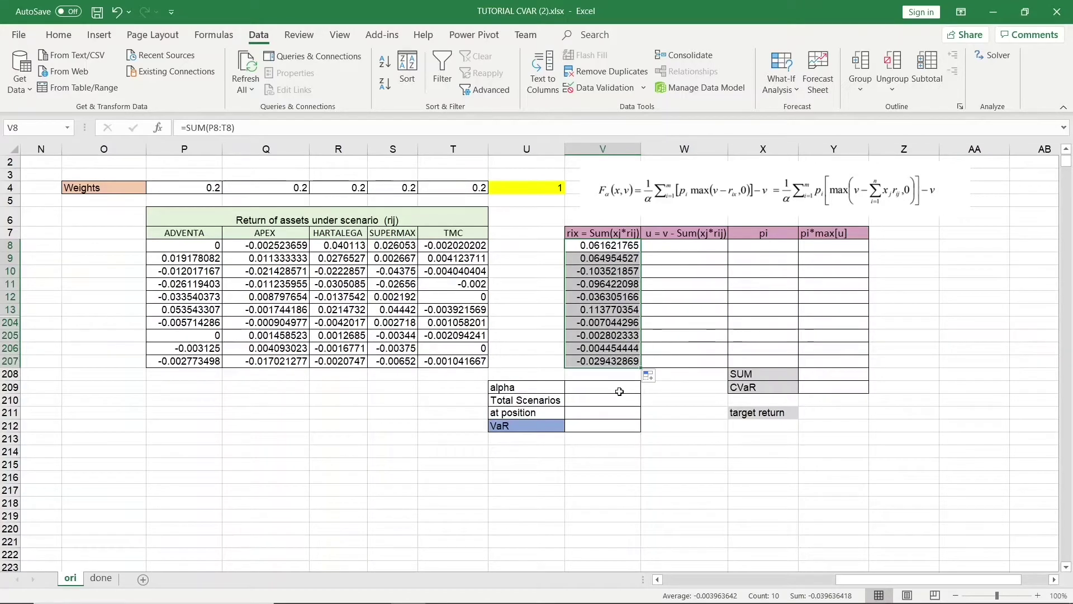
Step: Set alpha to 5% in V209 and Total Scenarios to 200 in V210
{"action": "left_click", "coordinate": [619, 391]}
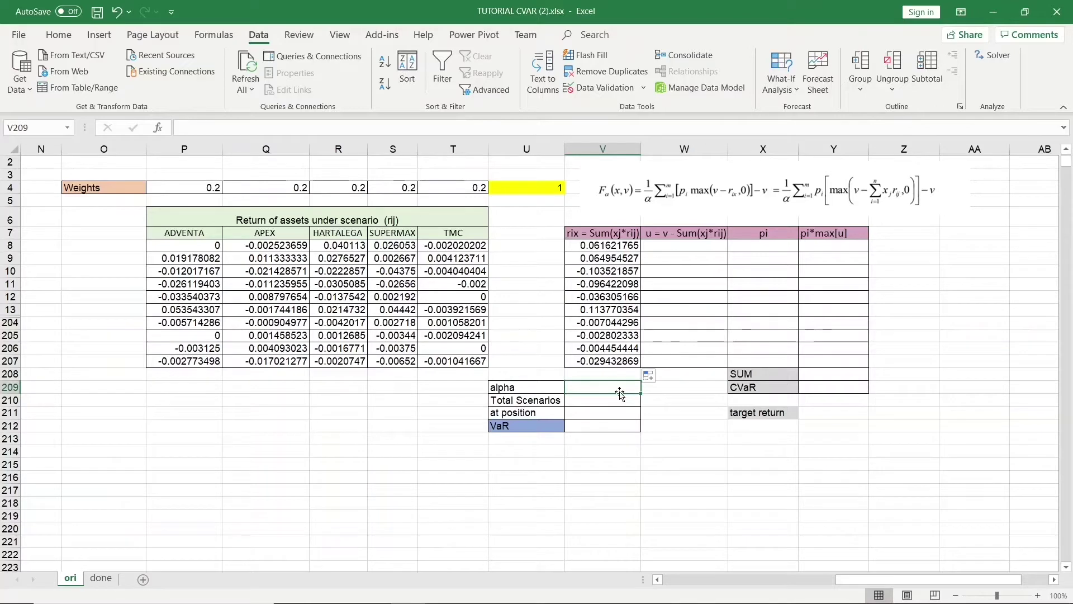
{"action": "type", "text": "5%"}
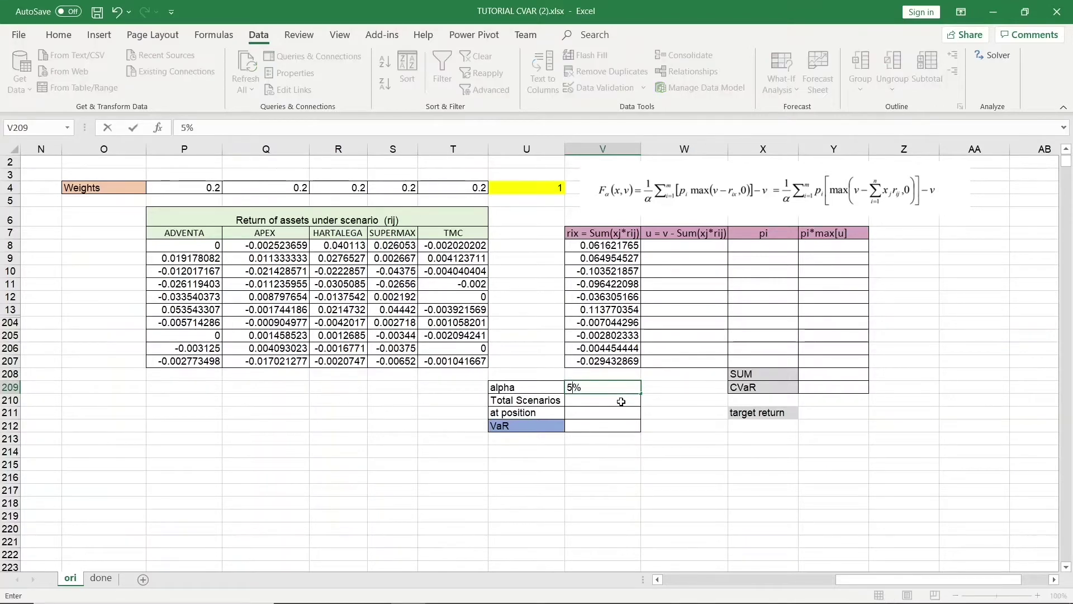
{"action": "key", "text": "Return"}
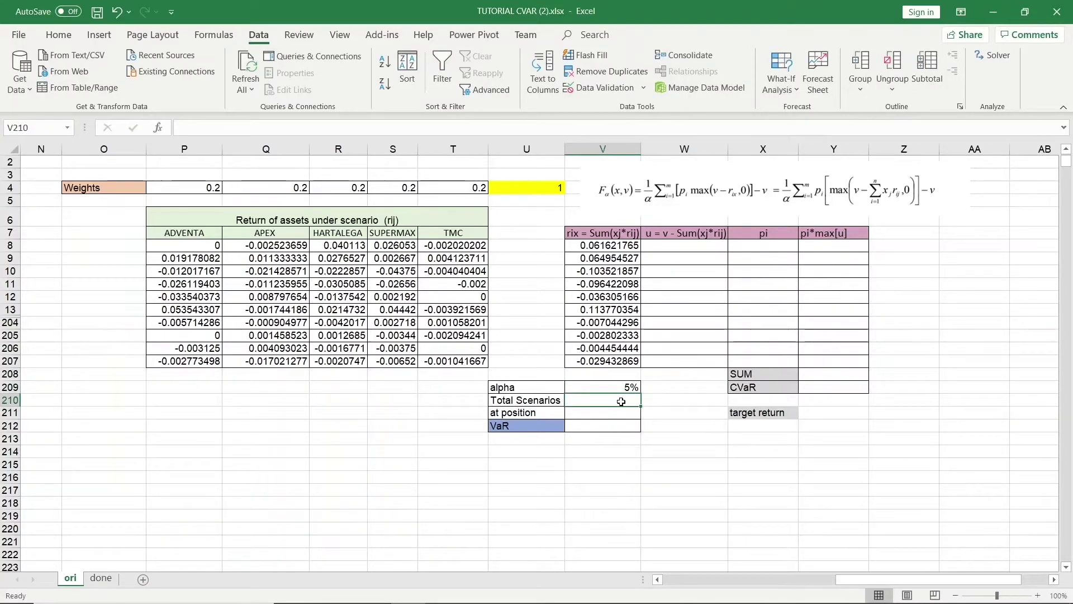
{"action": "type", "text": "200"}
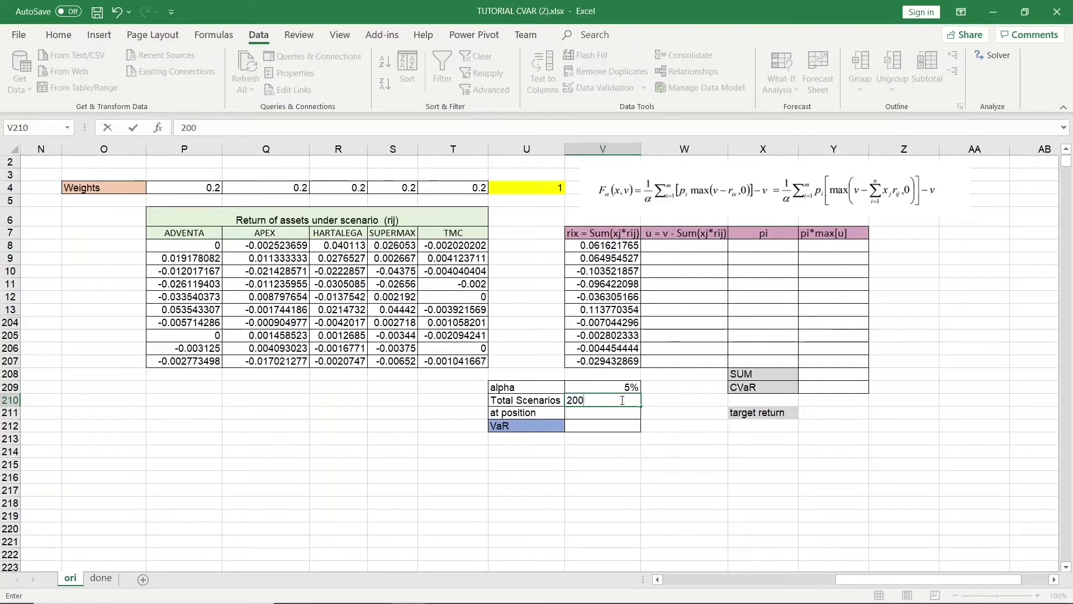
{"action": "key", "text": "Return"}
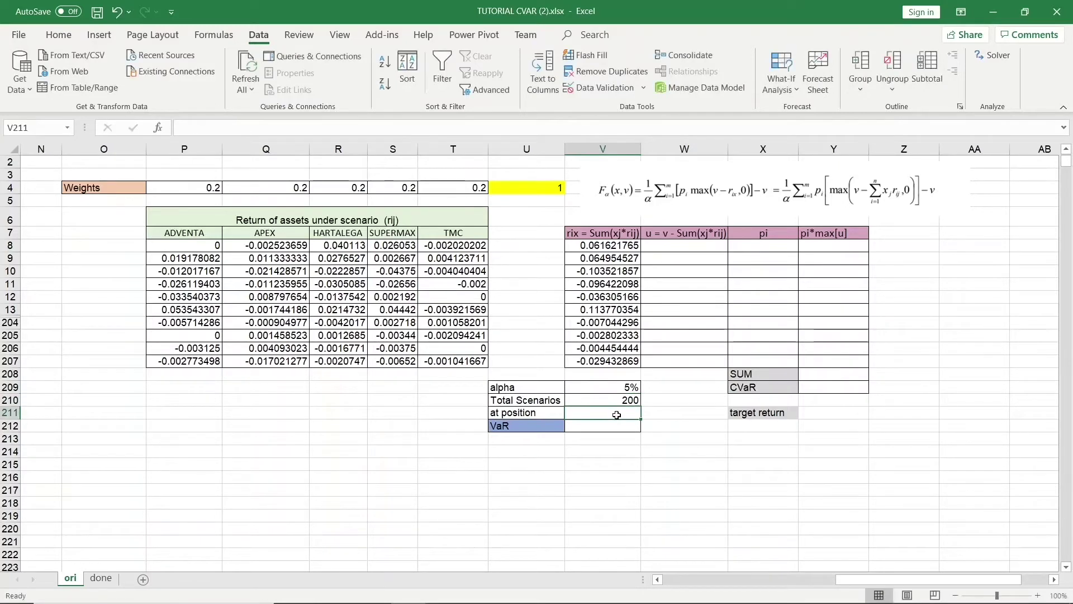
Step: Calculate the at position value in V211 with the formula =ROUND(V209*V210,0)
{"action": "type", "text": "=ROUN"}
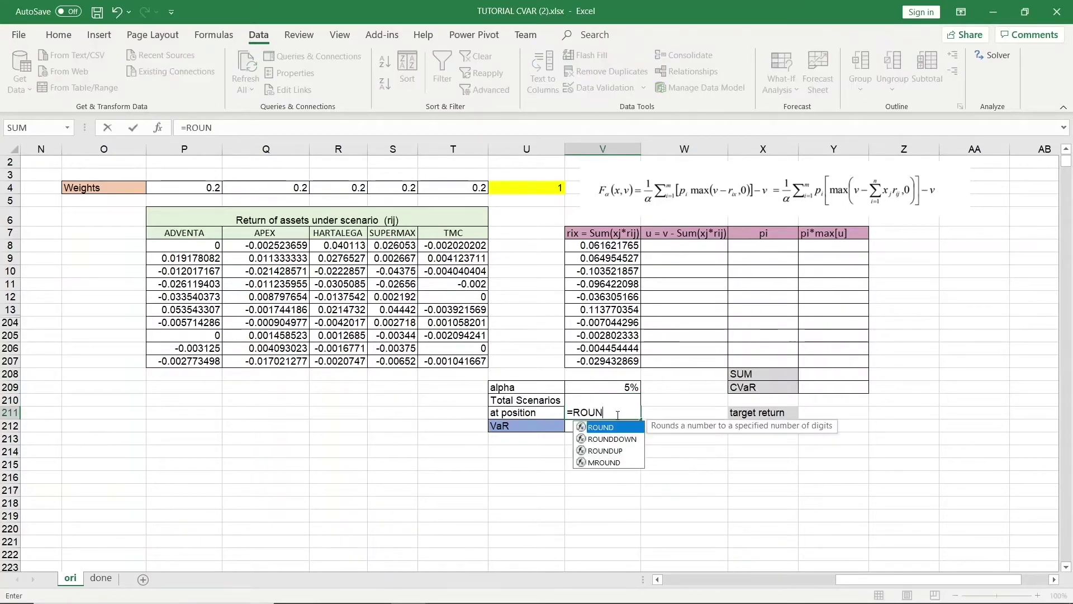
{"action": "type", "text": "D("}
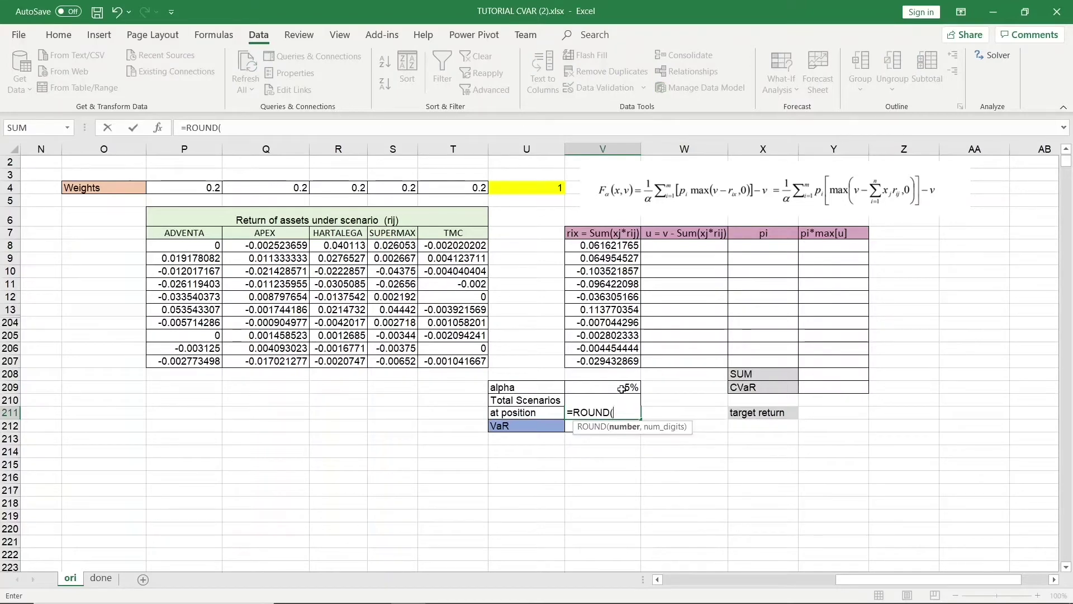
{"action": "left_click", "coordinate": [622, 389]}
{"action": "type", "text": "*"}
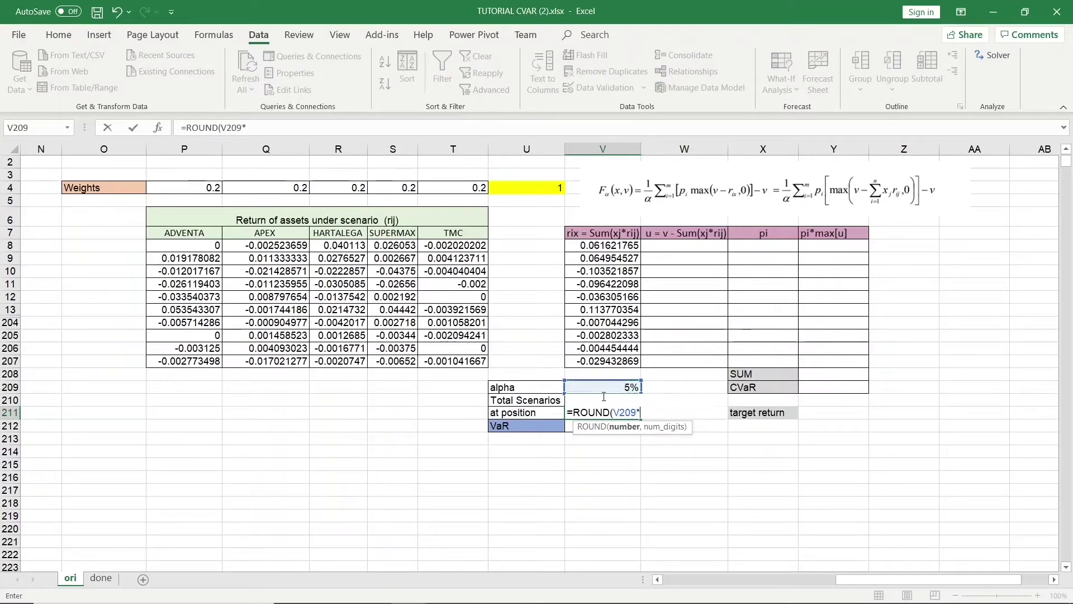
{"action": "key", "text": "Up"}
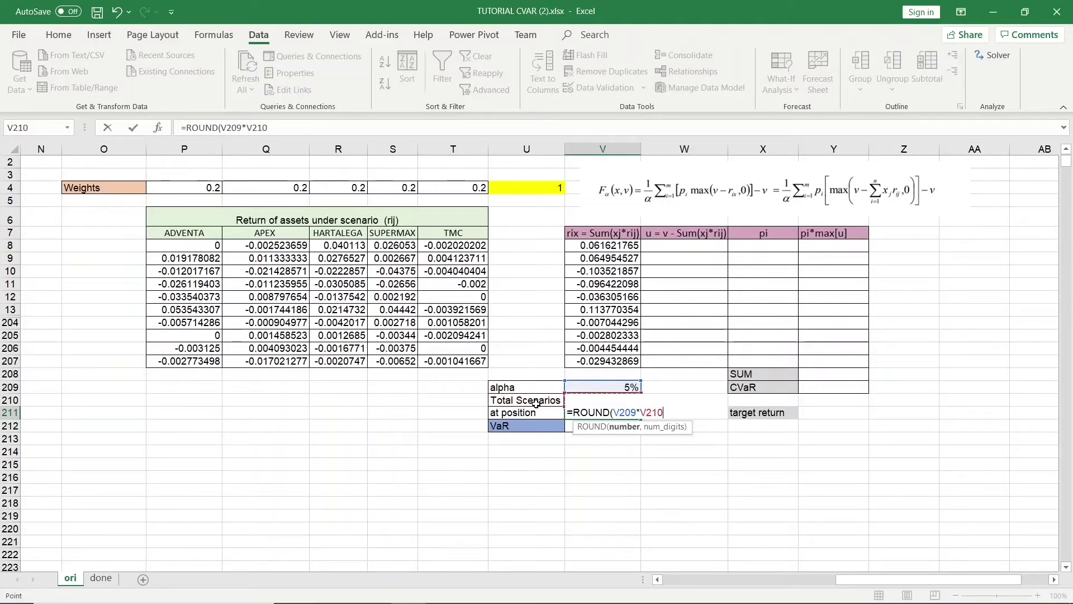
{"action": "type", "text": ",0"}
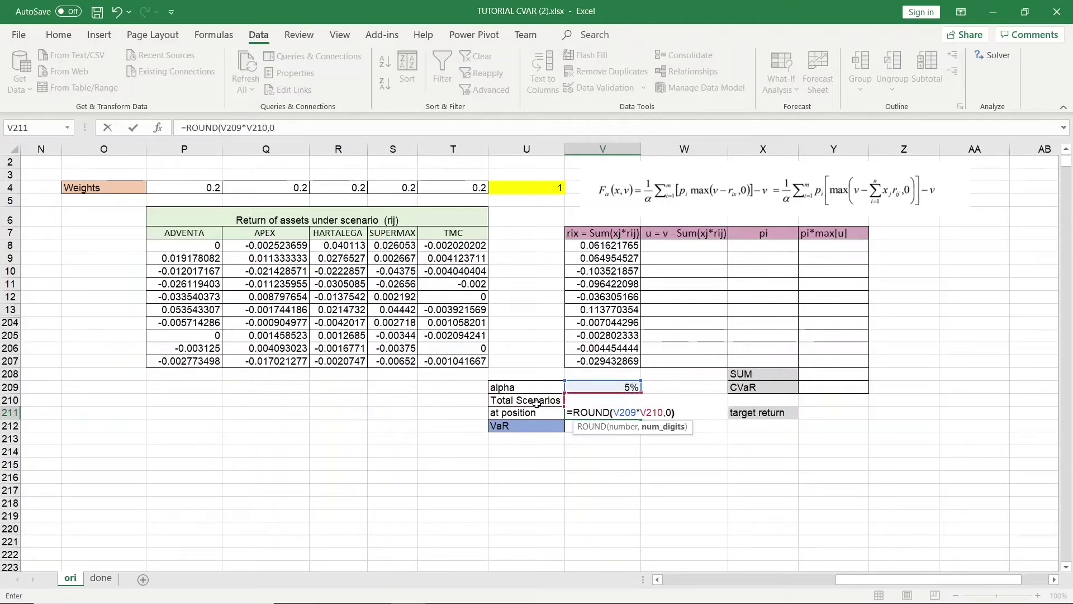
{"action": "type", "text": ")"}
{"action": "key", "text": "Return"}
{"action": "left_click", "coordinate": [638, 412]}
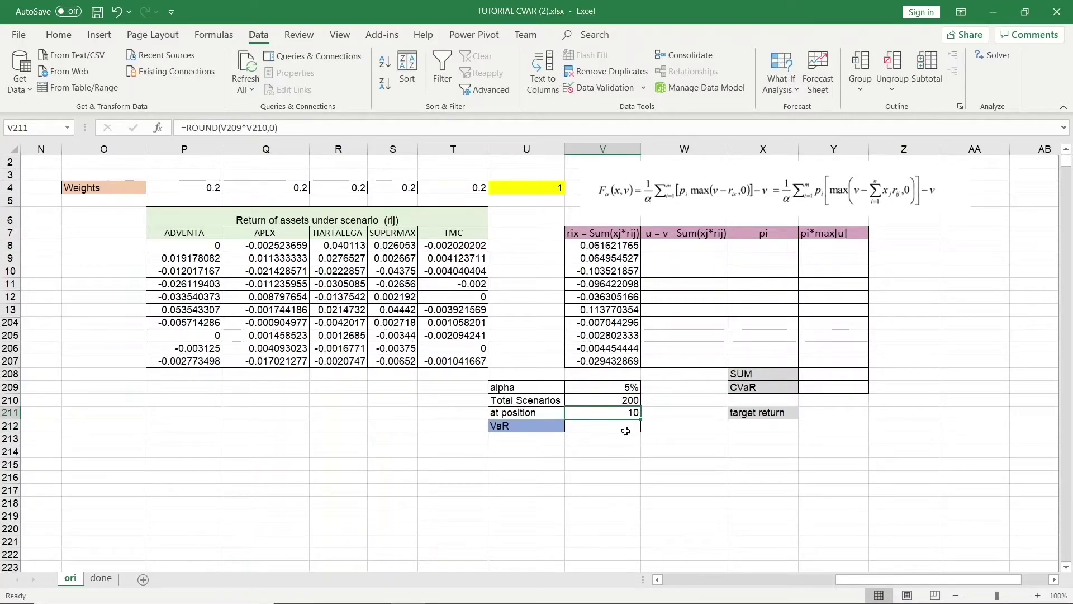
Step: Calculate the VaR in V212 from the rix column with the formula =SMALL(V8:V207,V211)
{"action": "left_click", "coordinate": [626, 429]}
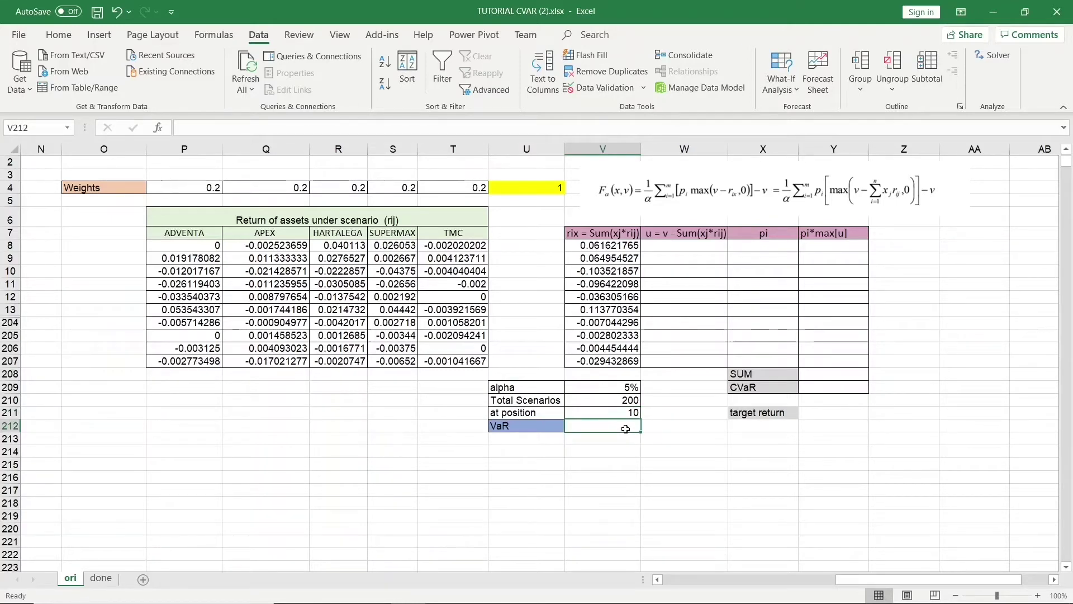
{"action": "type", "text": "=S"}
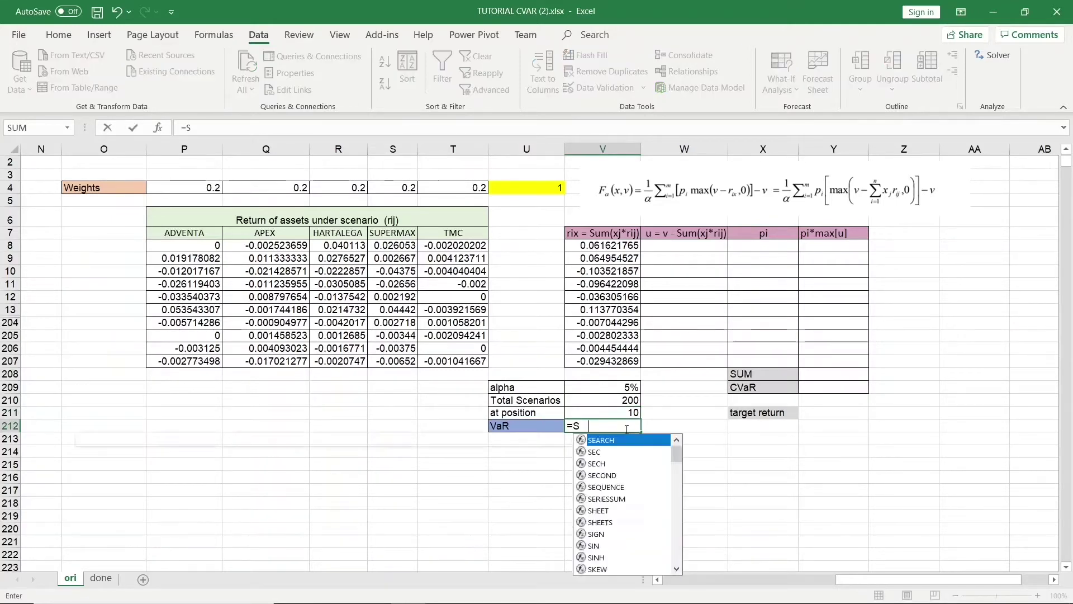
{"action": "type", "text": "MALL("}
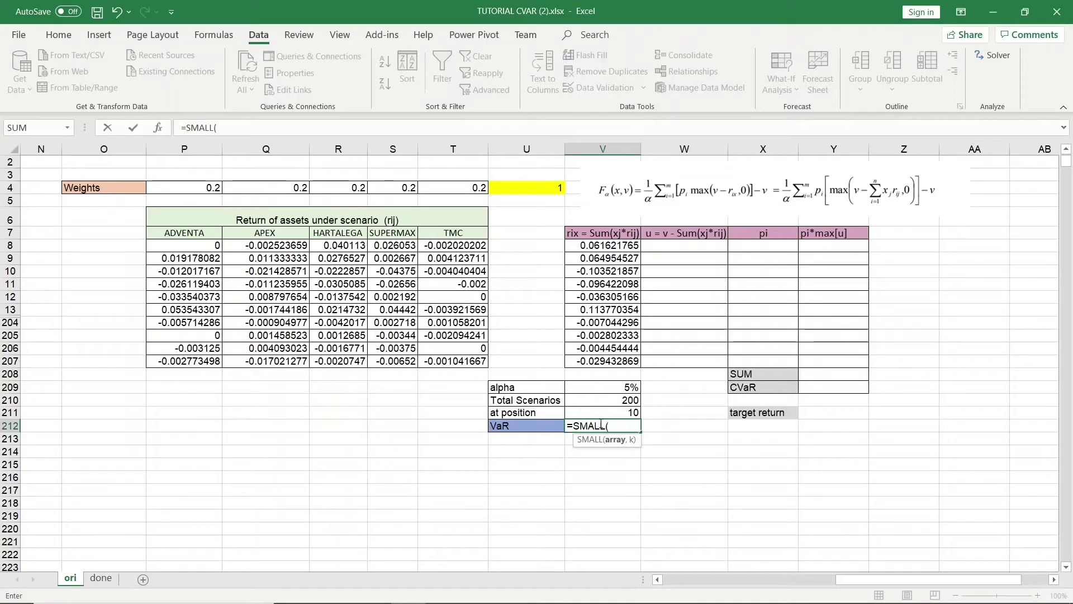
{"action": "left_click_drag", "start_coordinate": [617, 244], "coordinate": [635, 352]}
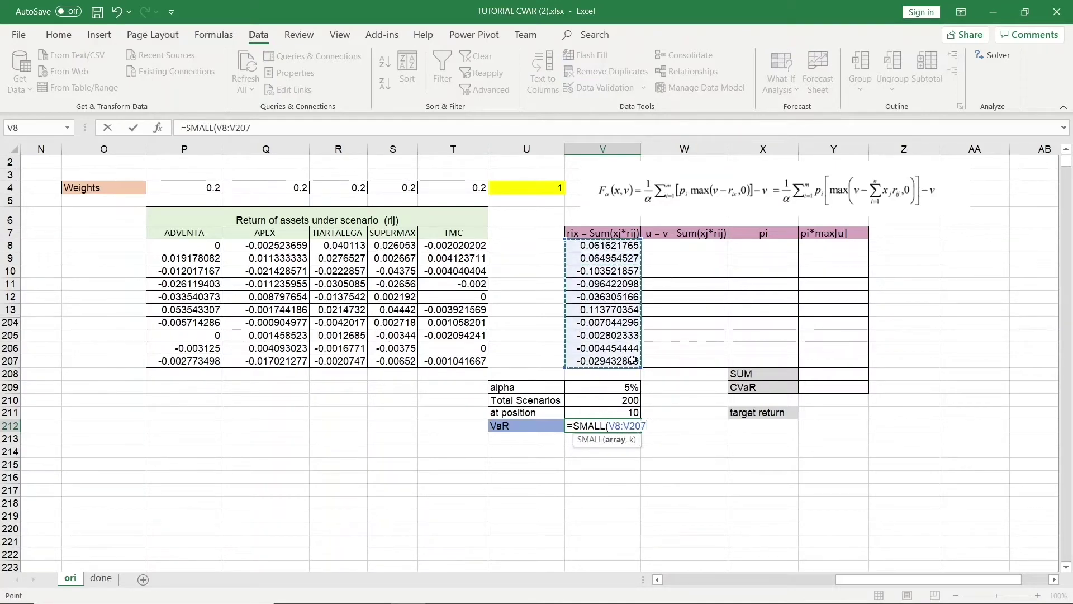
{"action": "type", "text": ","}
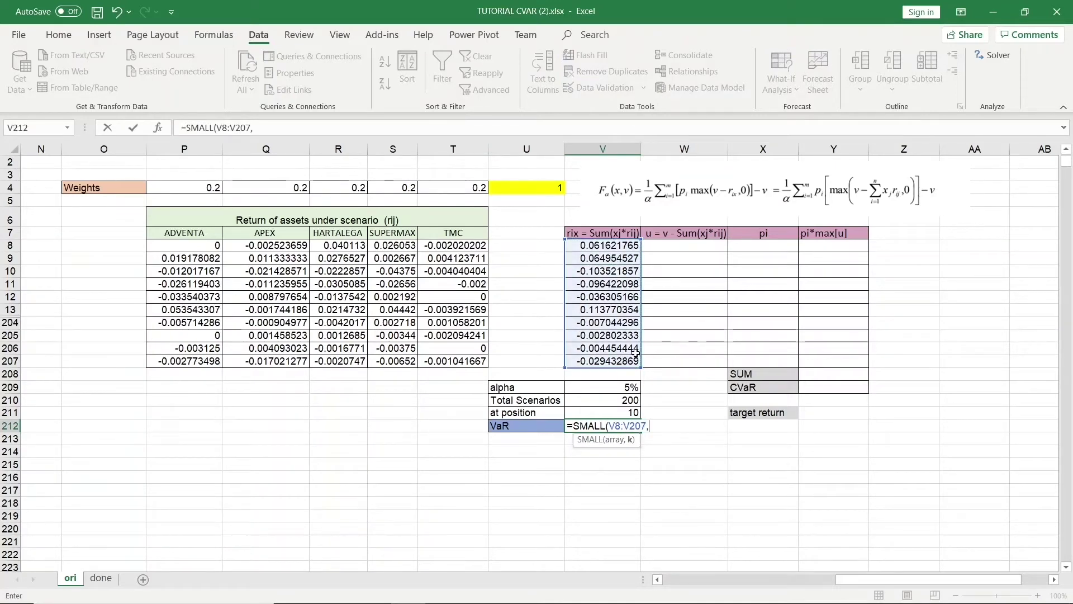
{"action": "left_click", "coordinate": [536, 413]}
{"action": "key", "text": "Right"}
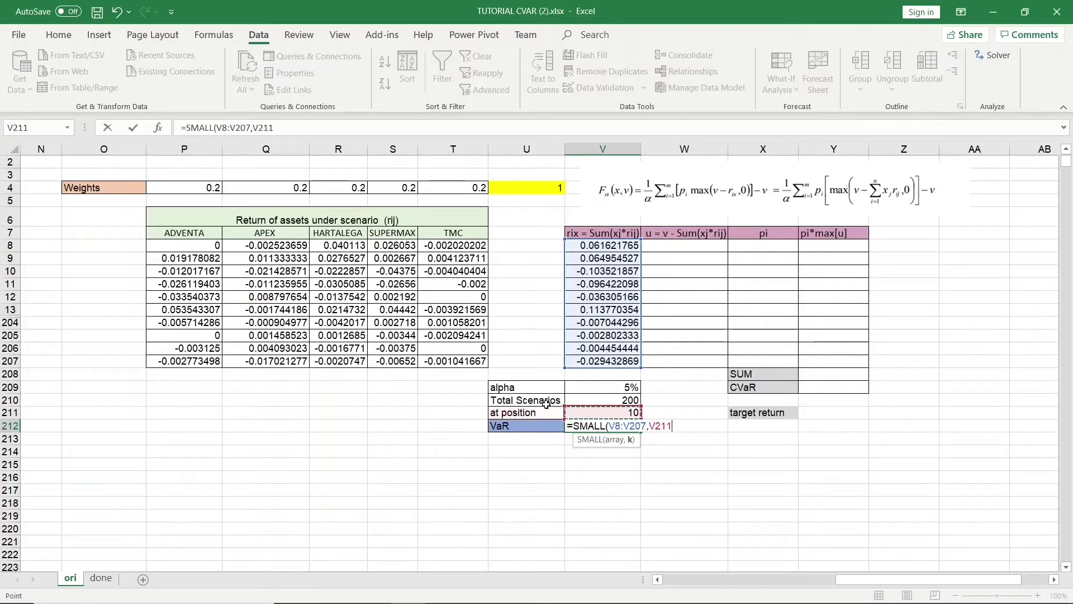
{"action": "type", "text": ")"}
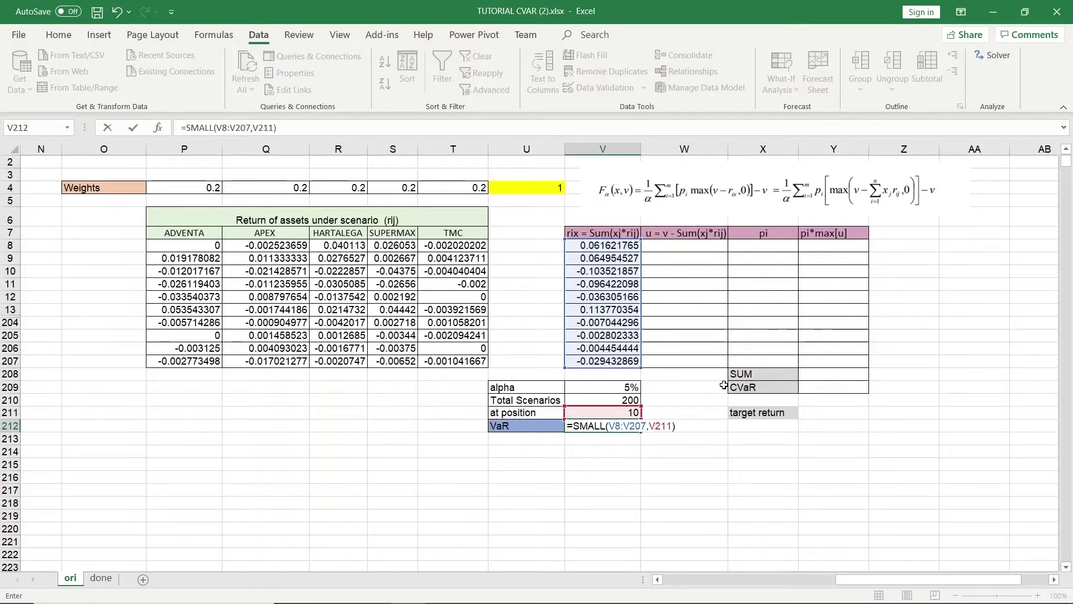
{"action": "key", "text": "Return"}
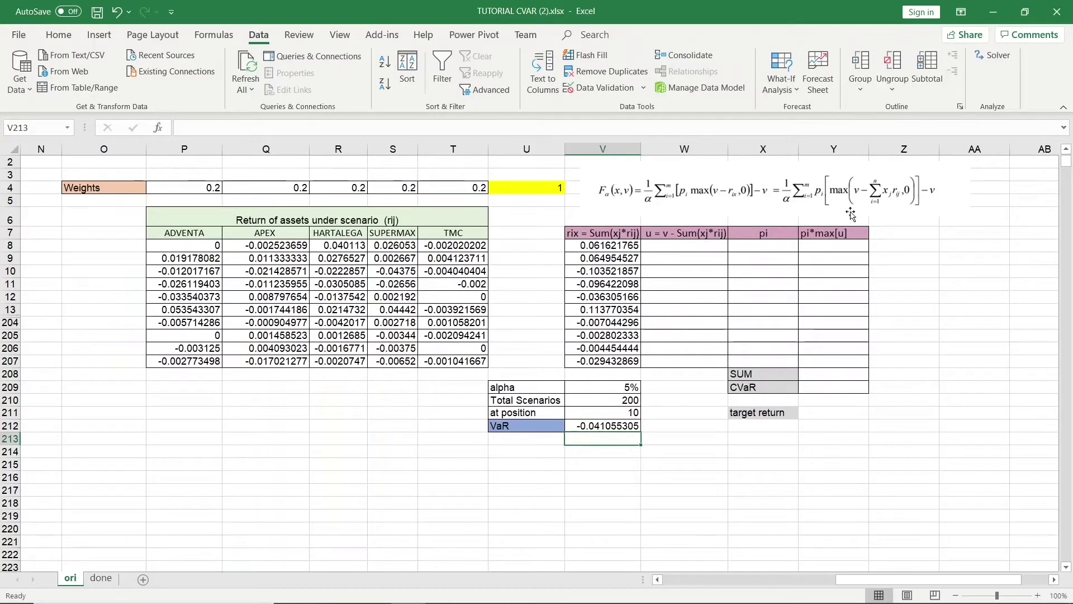
Step: Build the first scenario's u formula in W8 as =MAX(V212-V8,0)
{"action": "left_click", "coordinate": [710, 250]}
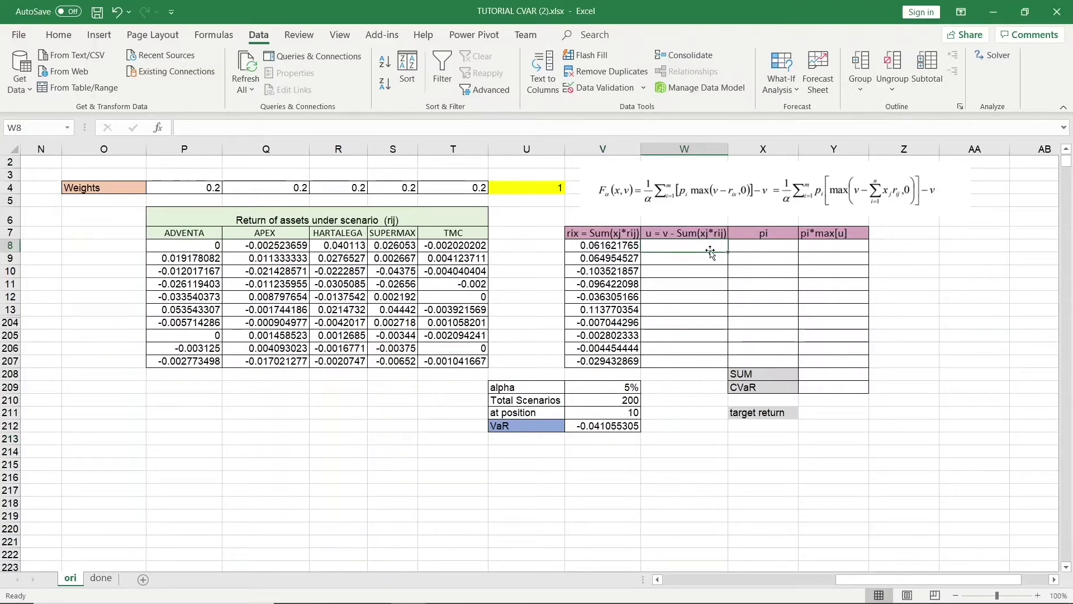
{"action": "type", "text": "="}
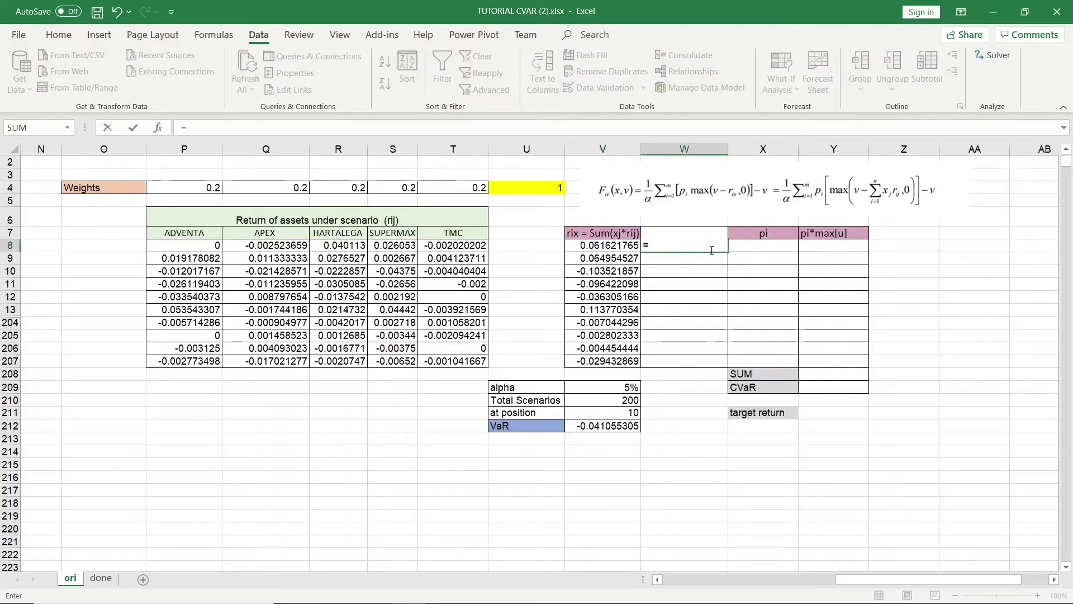
{"action": "type", "text": "MAX"}
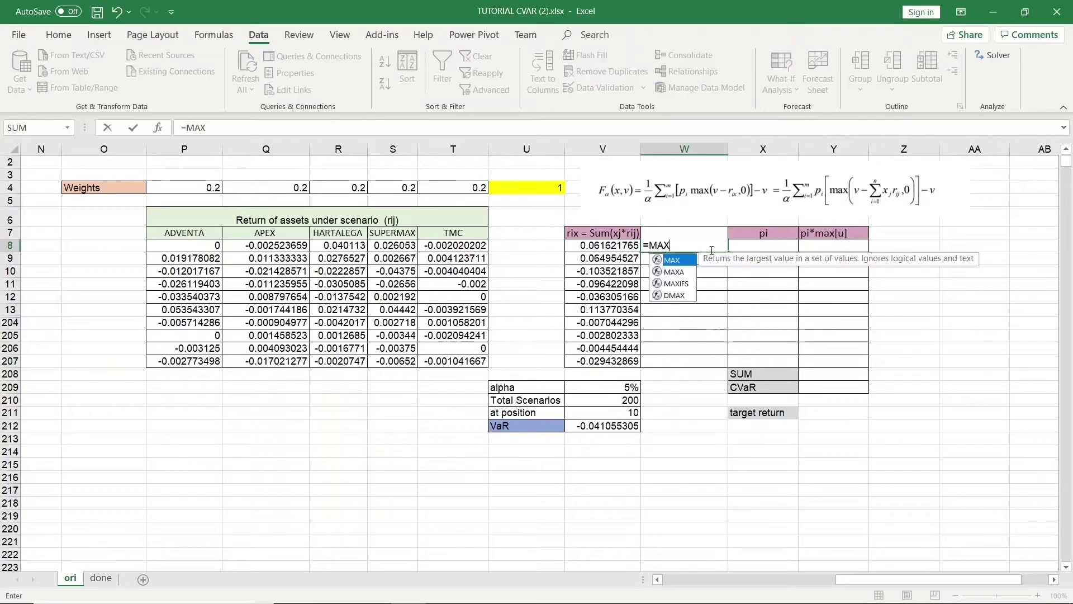
{"action": "type", "text": "("}
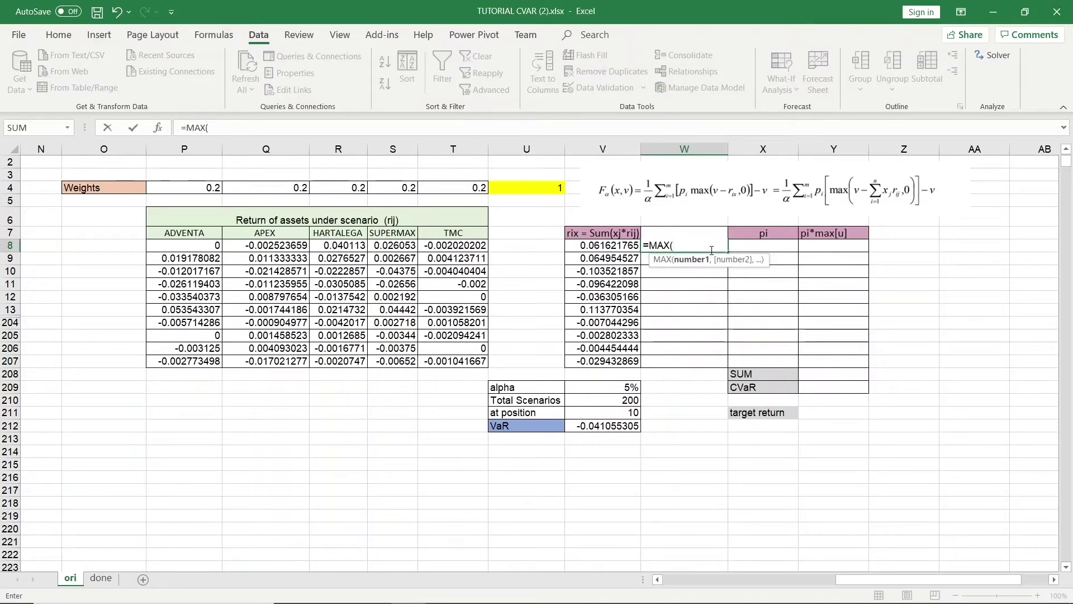
{"action": "left_click", "coordinate": [606, 425]}
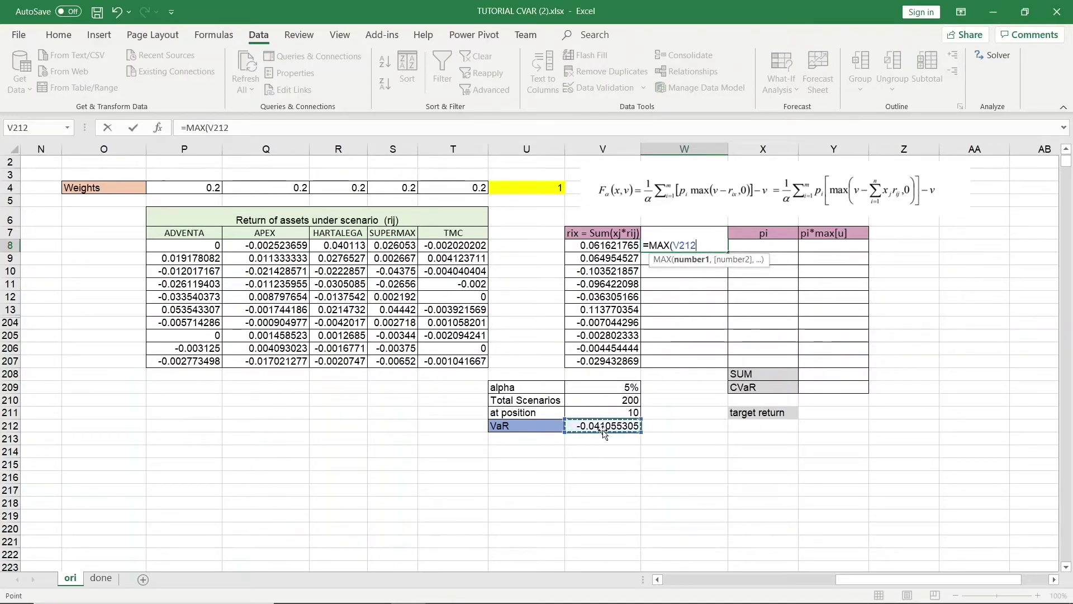
{"action": "type", "text": "-"}
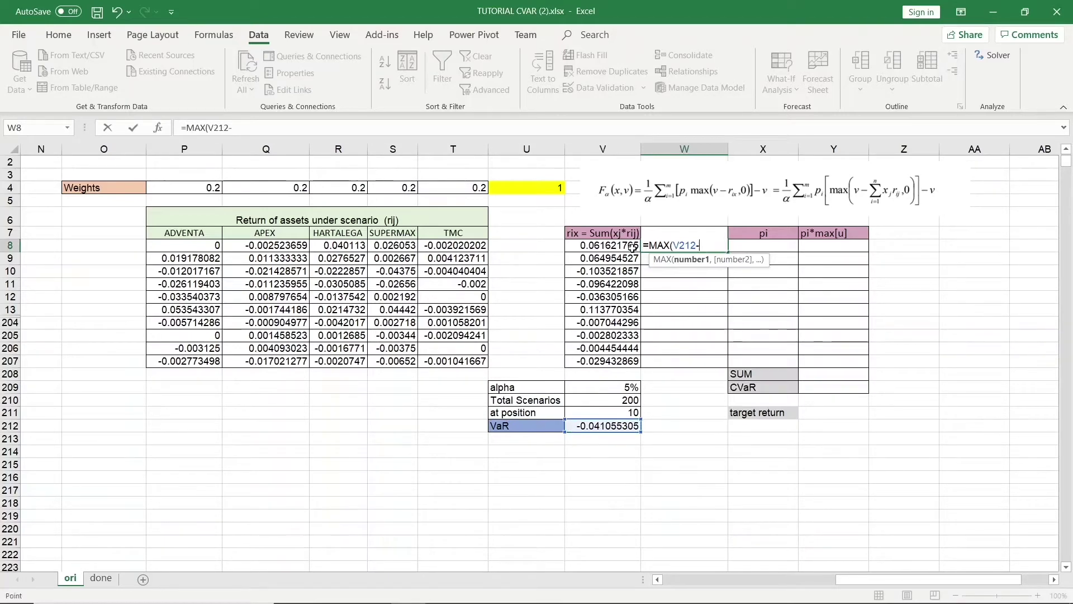
{"action": "left_click", "coordinate": [633, 247]}
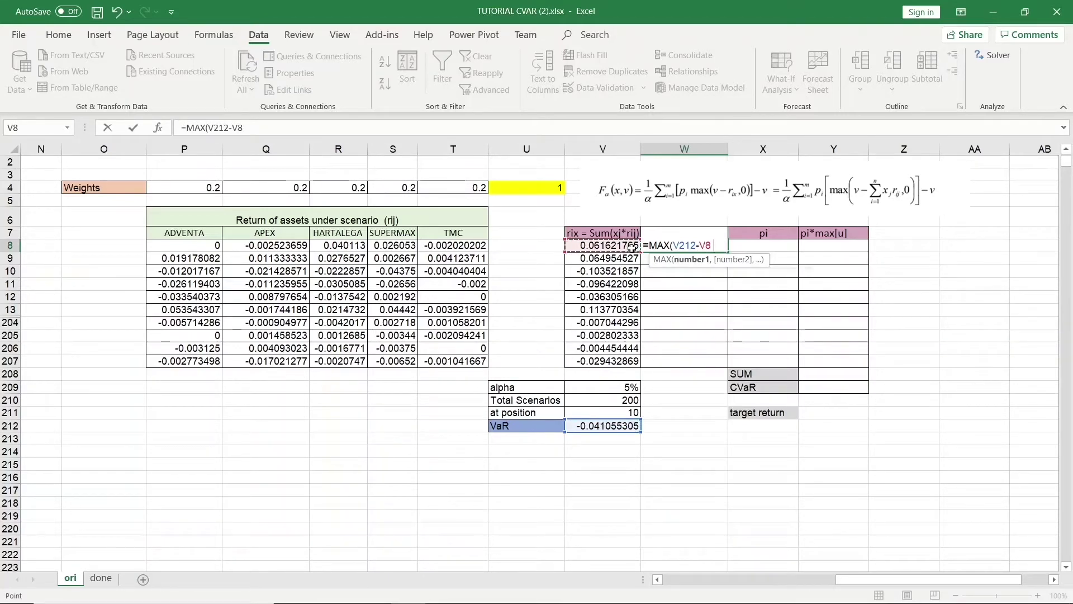
{"action": "type", "text": ",0)"}
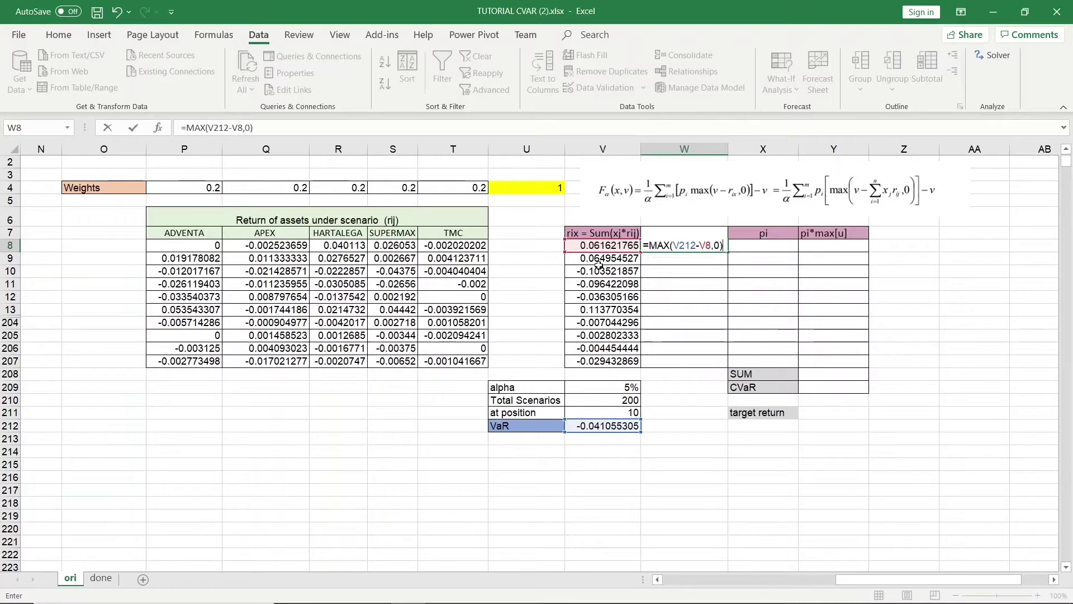
Step: Make the VaR reference in W8 absolute as $V$212 and fill the formula down the u column to W207
{"action": "left_click", "coordinate": [678, 246]}
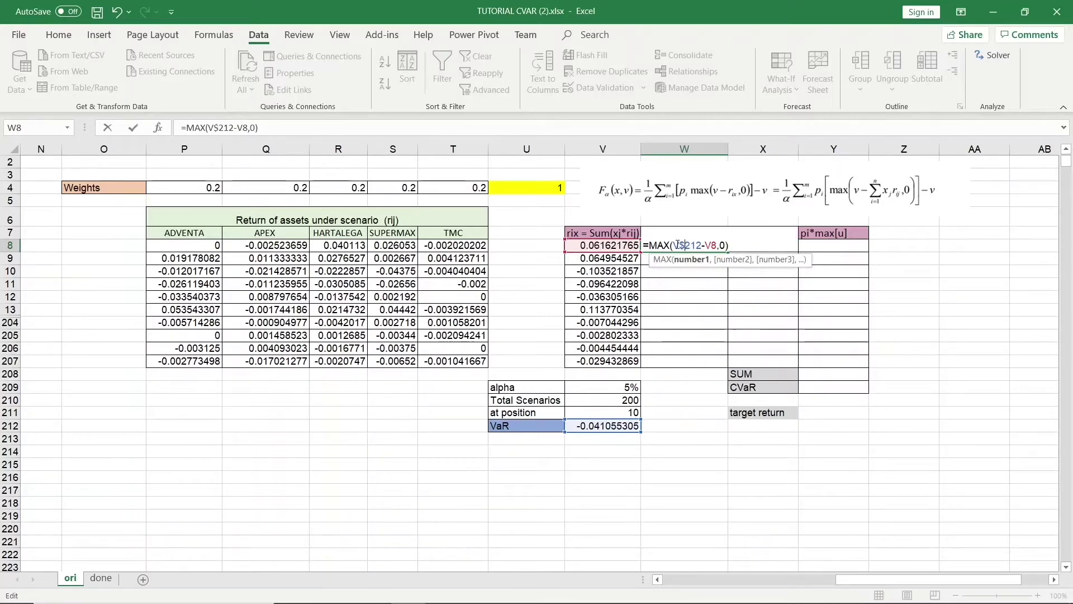
{"action": "key", "text": "F4"}
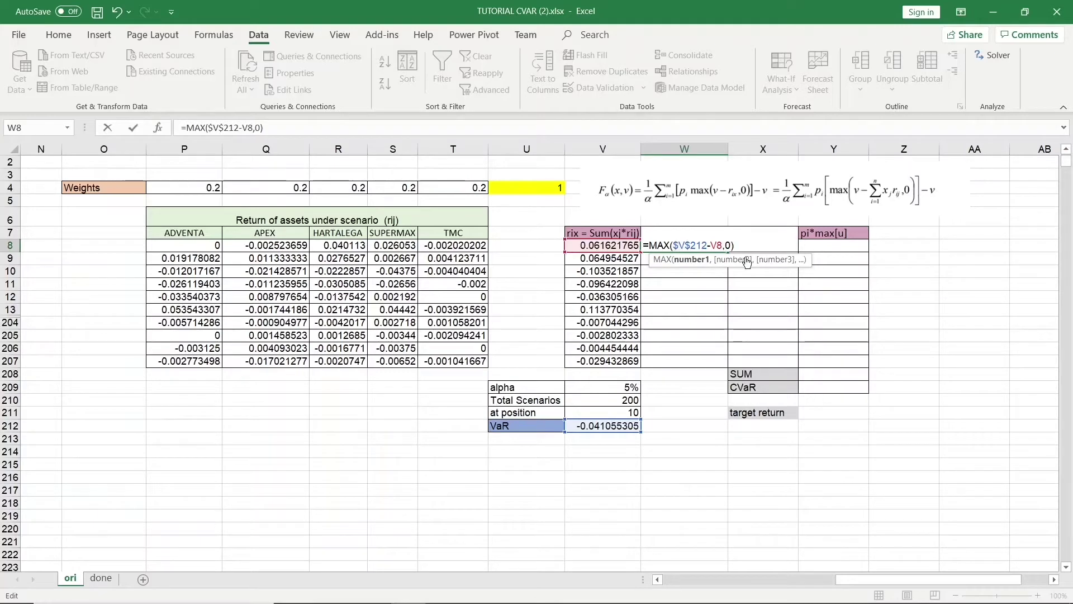
{"action": "key", "text": "Return"}
{"action": "left_click", "coordinate": [723, 246]}
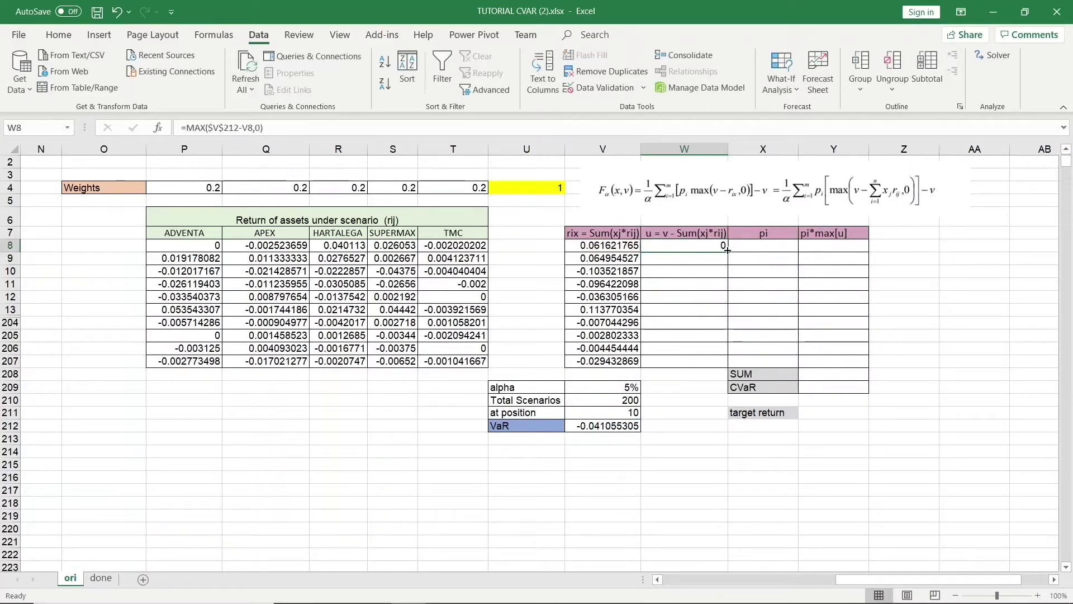
{"action": "left_click_drag", "start_coordinate": [728, 252], "coordinate": [714, 364]}
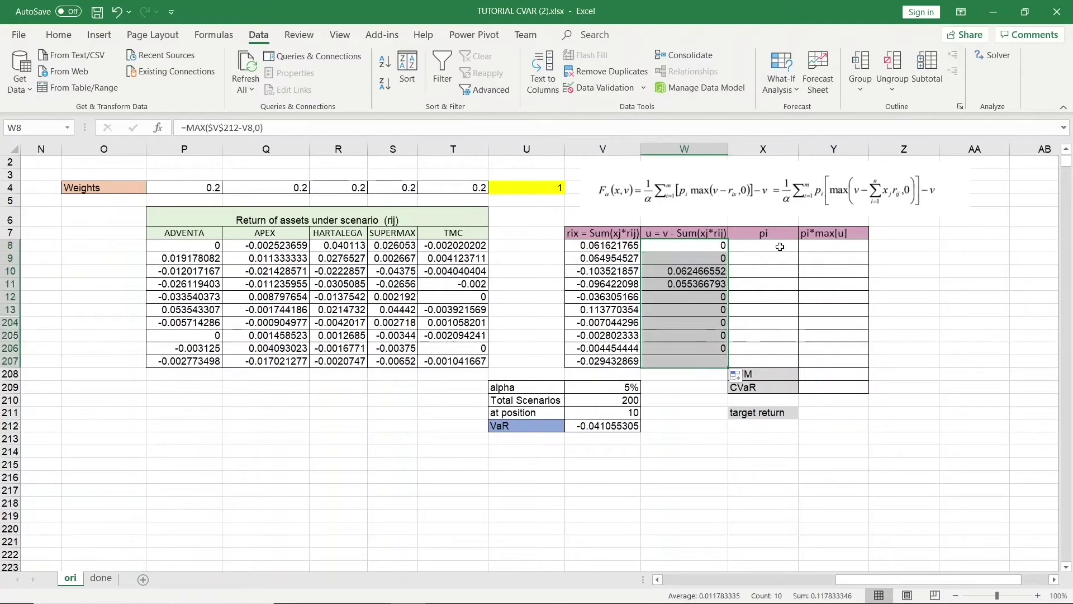
Step: Enter the scenario probability 1/200 in X8 and fill it down the pi column to X207
{"action": "left_click", "coordinate": [774, 246]}
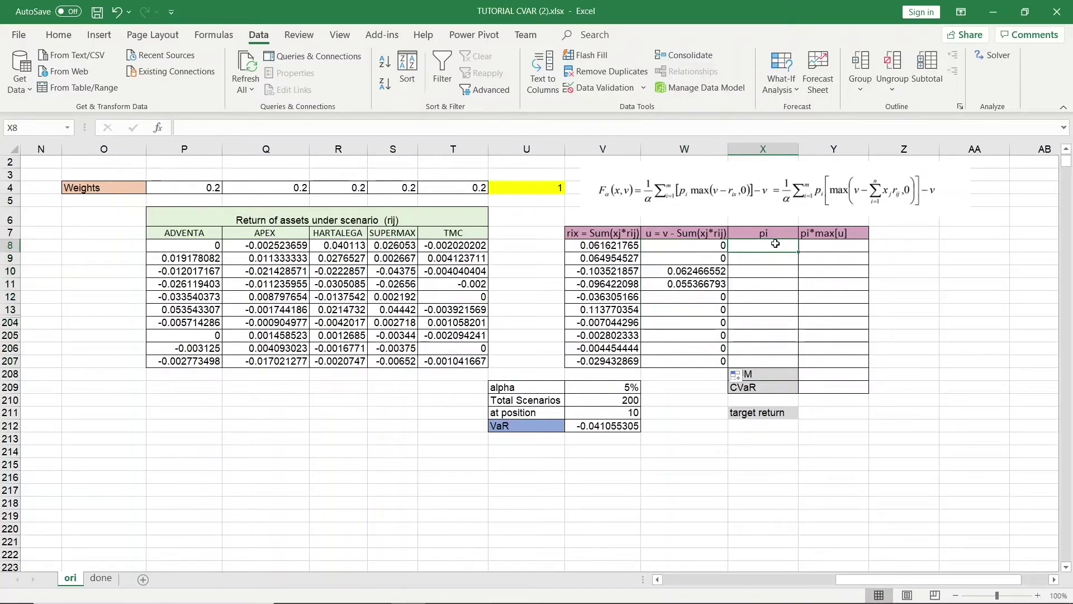
{"action": "type", "text": "1/2"}
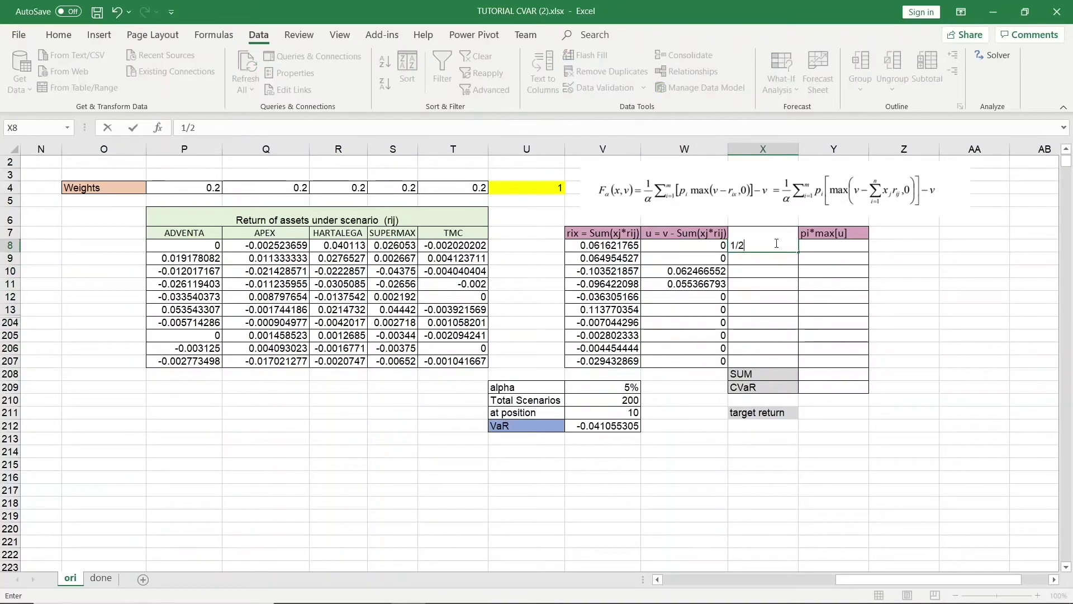
{"action": "type", "text": "00"}
{"action": "key", "text": "Return"}
{"action": "left_click", "coordinate": [785, 247]}
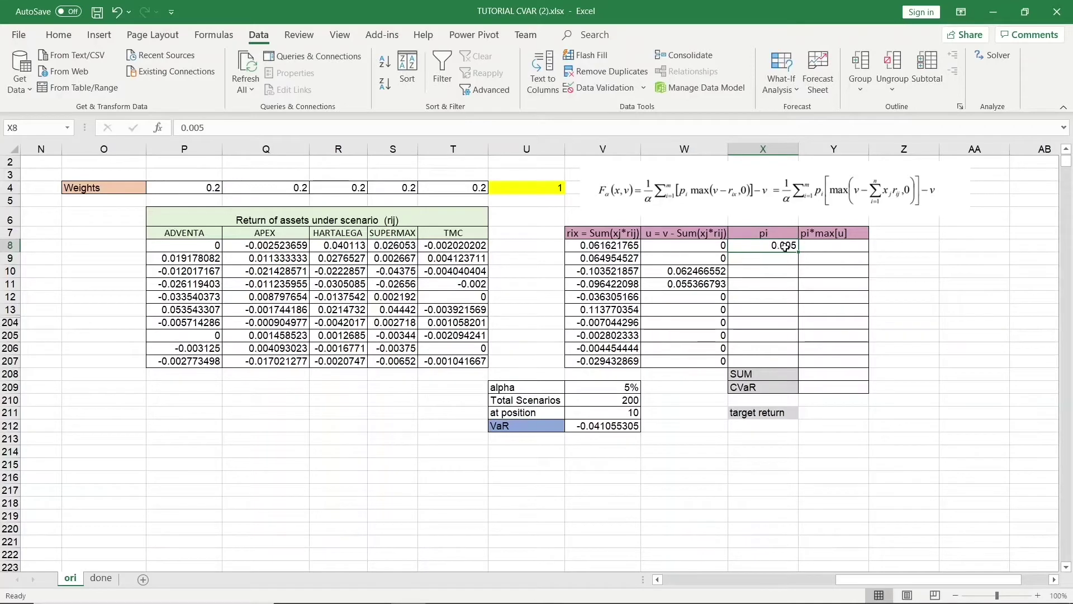
{"action": "left_click_drag", "start_coordinate": [799, 252], "coordinate": [786, 366]}
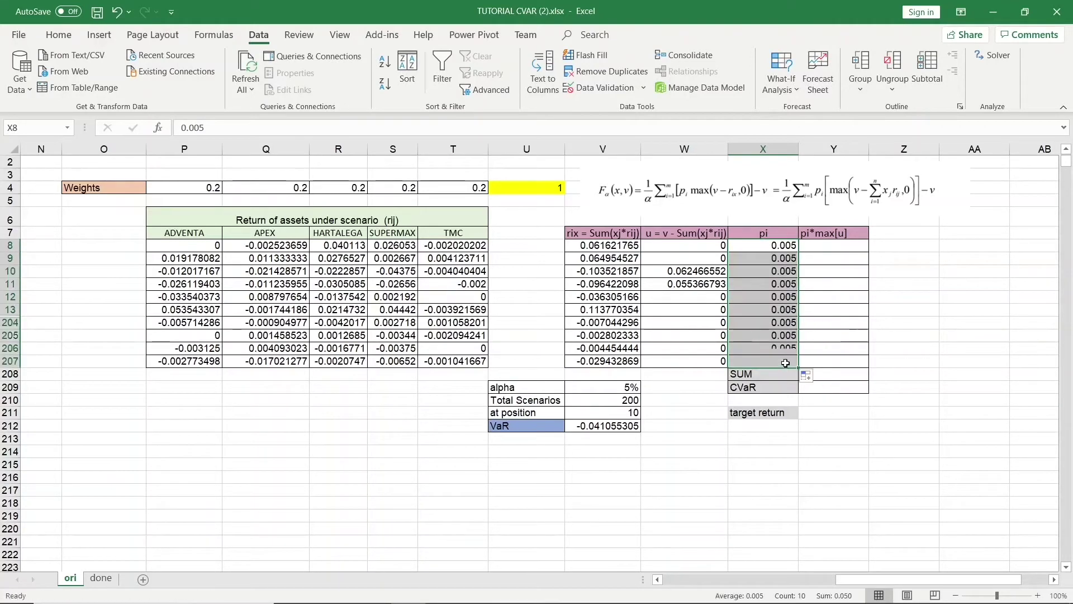
Step: Calculate pi*max[u] in Y8 with the formula =X8*W8 and fill it down the column to Y207
{"action": "left_click", "coordinate": [837, 249]}
{"action": "type", "text": "="}
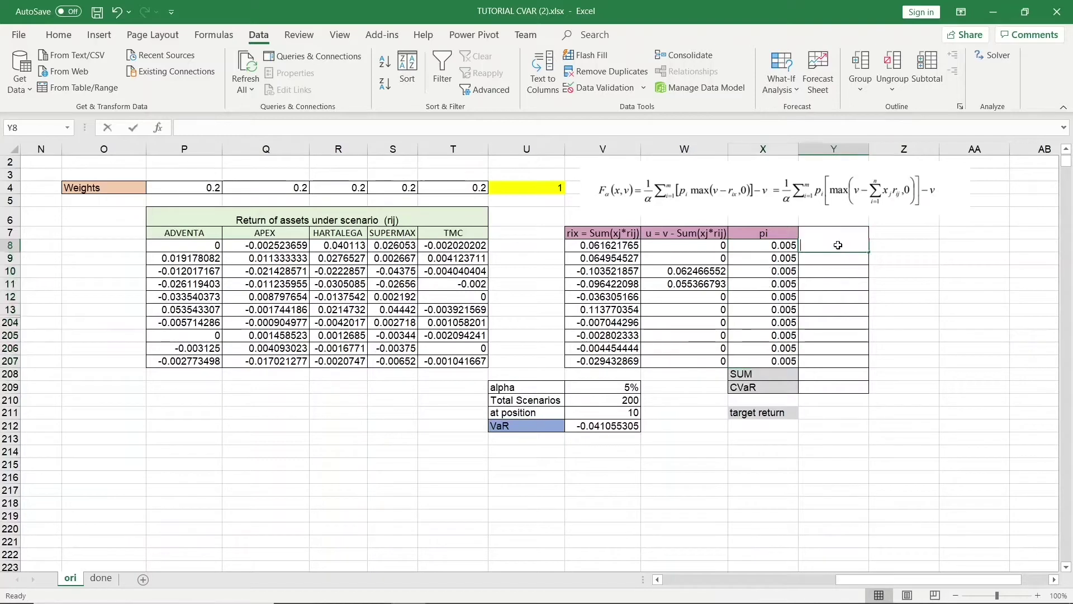
{"action": "left_click", "coordinate": [760, 247]}
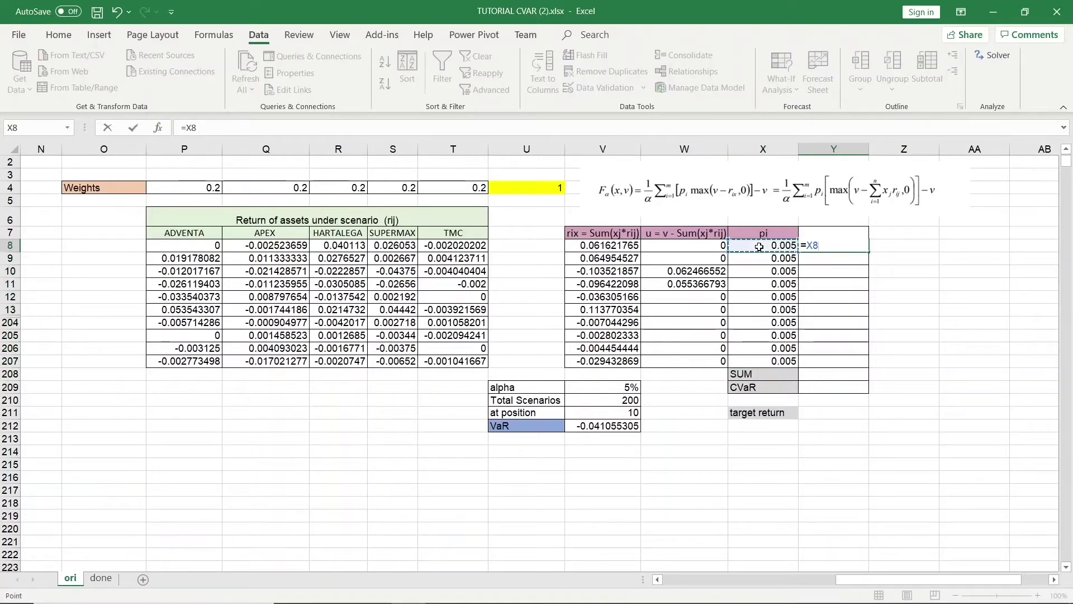
{"action": "type", "text": "*"}
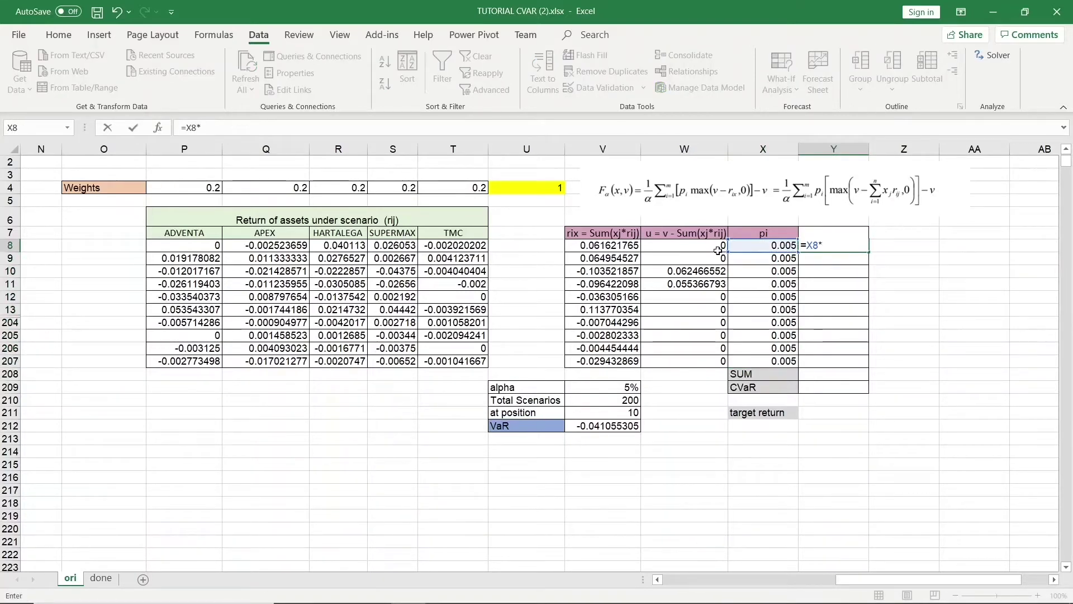
{"action": "left_click", "coordinate": [699, 246]}
{"action": "key", "text": "Return"}
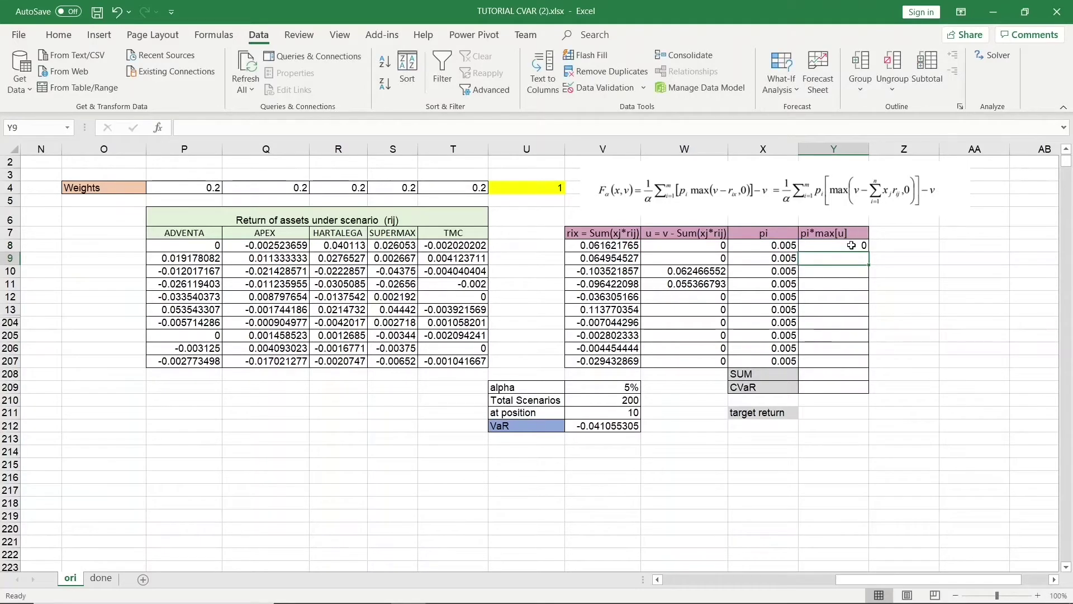
{"action": "left_click", "coordinate": [854, 248]}
{"action": "left_click_drag", "start_coordinate": [871, 254], "coordinate": [856, 366]}
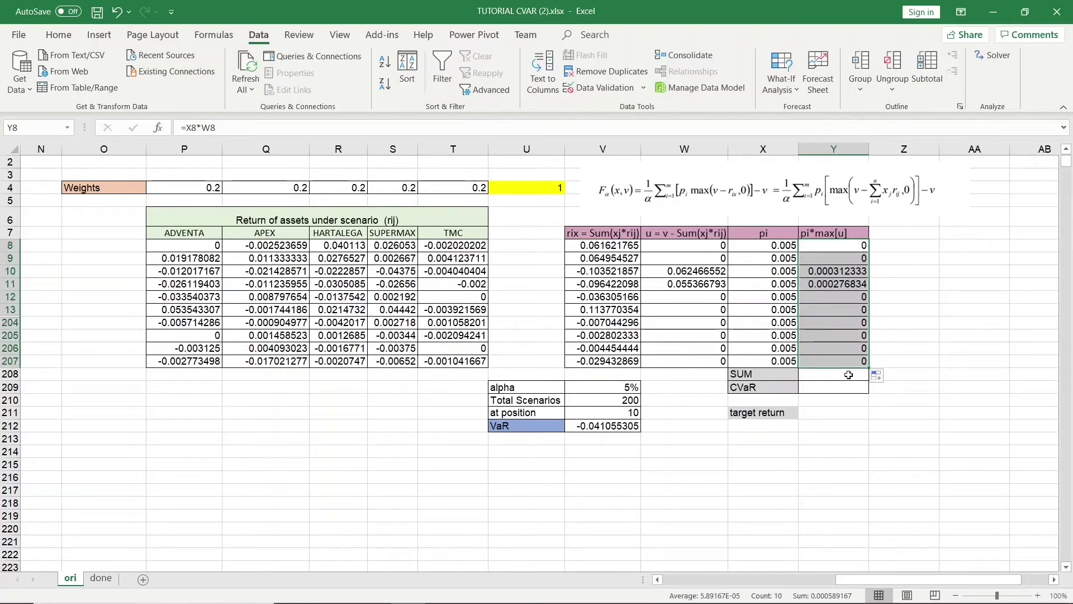
Step: Total the pi*max[u] column in Y208 with the formula =SUM(Y8:Y207)
{"action": "left_click", "coordinate": [848, 375]}
{"action": "type", "text": "="}
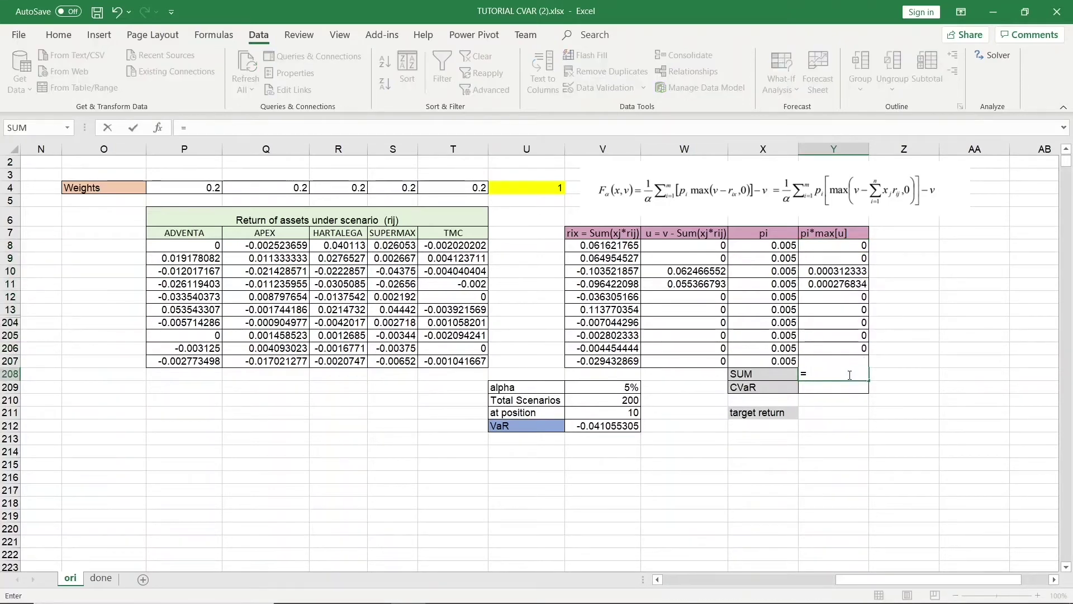
{"action": "type", "text": "SUM("}
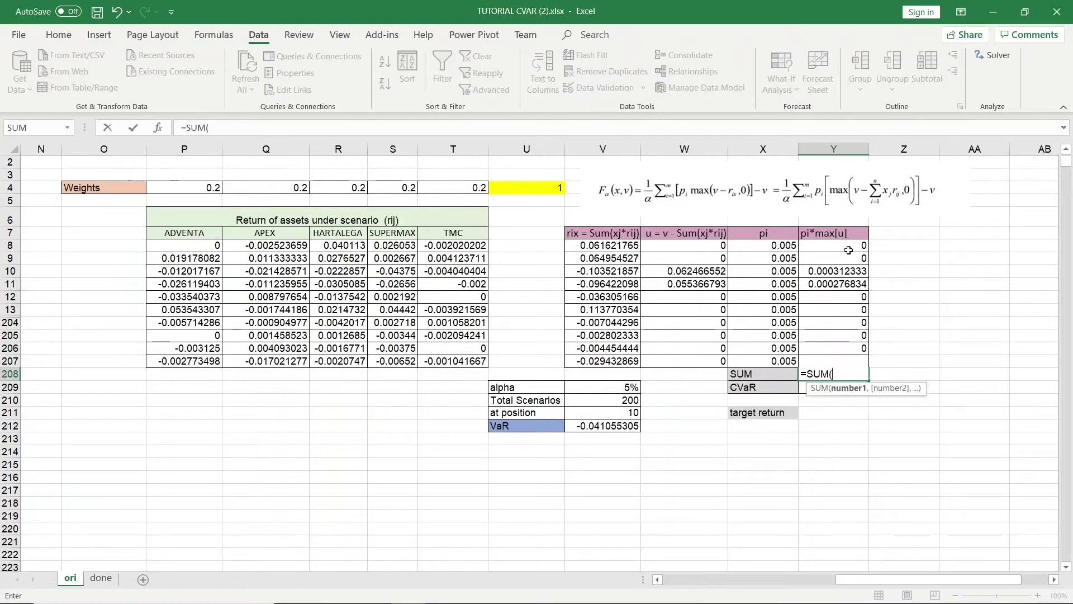
{"action": "left_click_drag", "start_coordinate": [849, 250], "coordinate": [835, 360]}
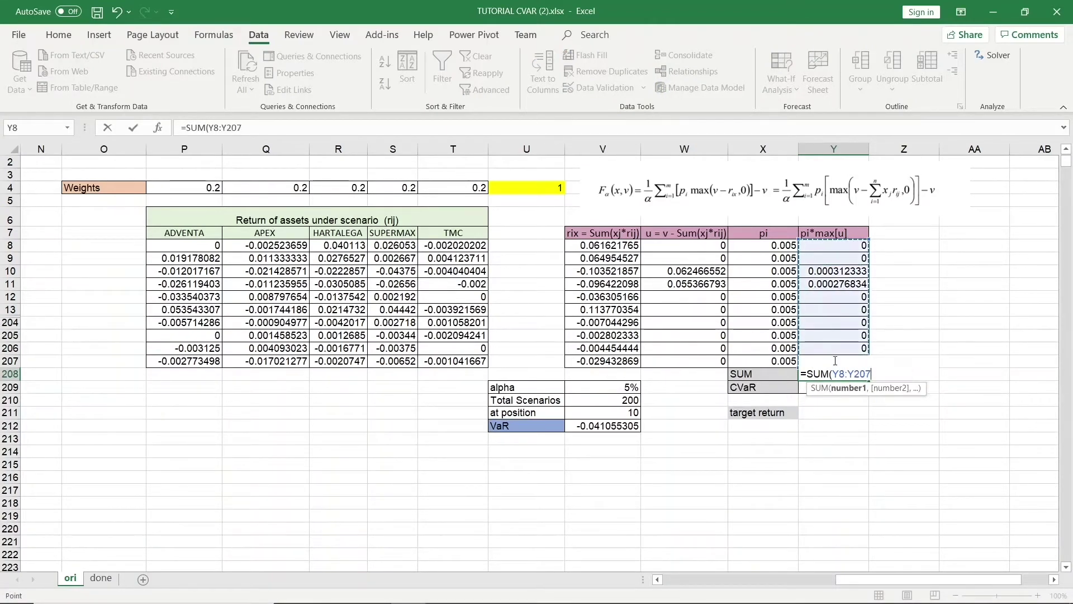
{"action": "key", "text": "Return"}
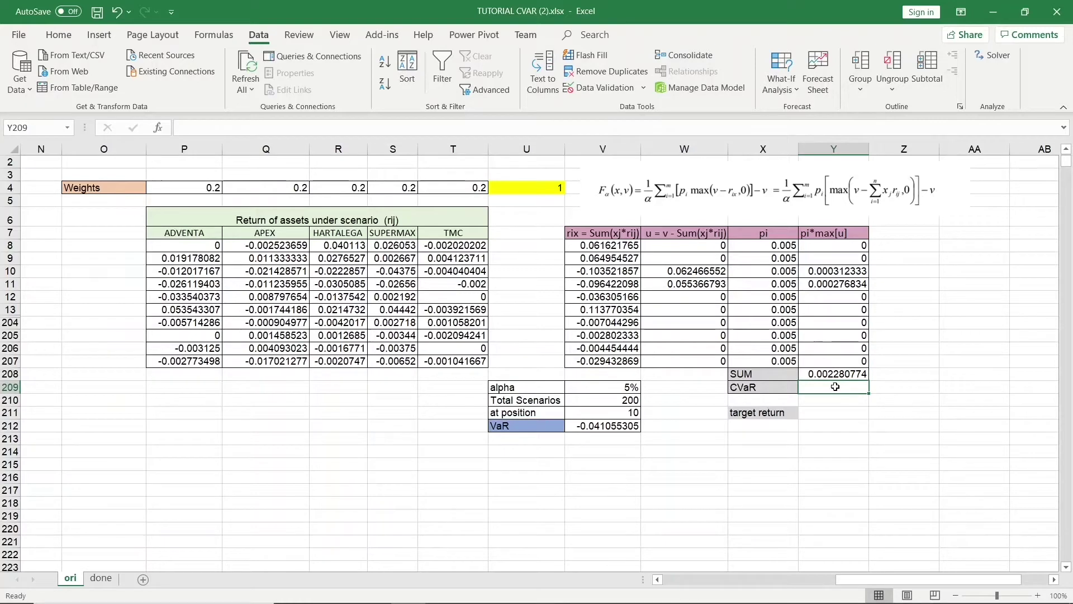
Step: Calculate the CVaR in Y209 with the formula =(Y208/V209)-V212
{"action": "type", "text": "=("}
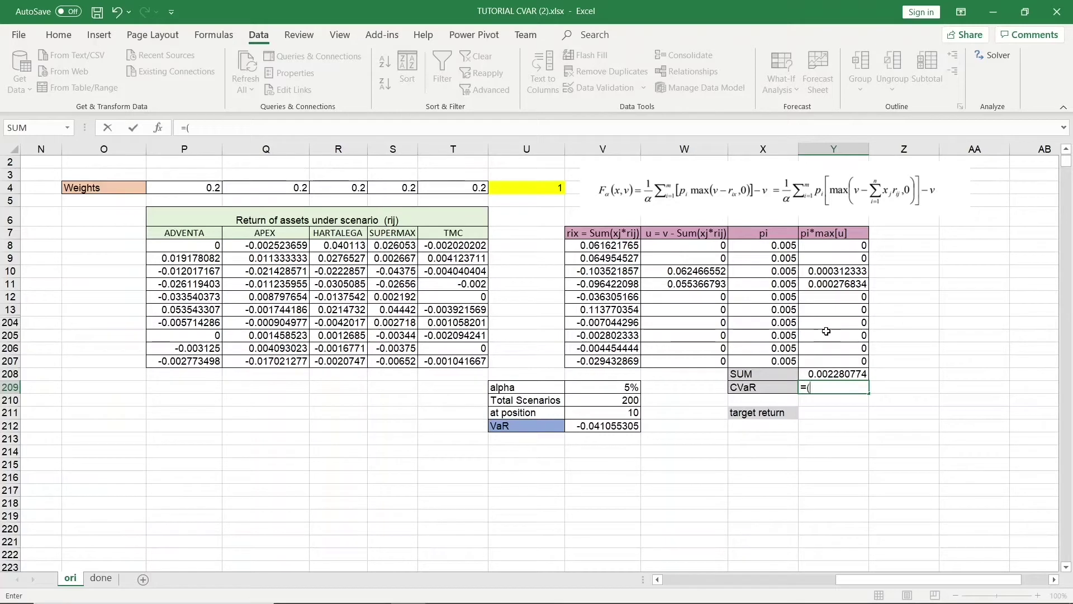
{"action": "left_click", "coordinate": [833, 372]}
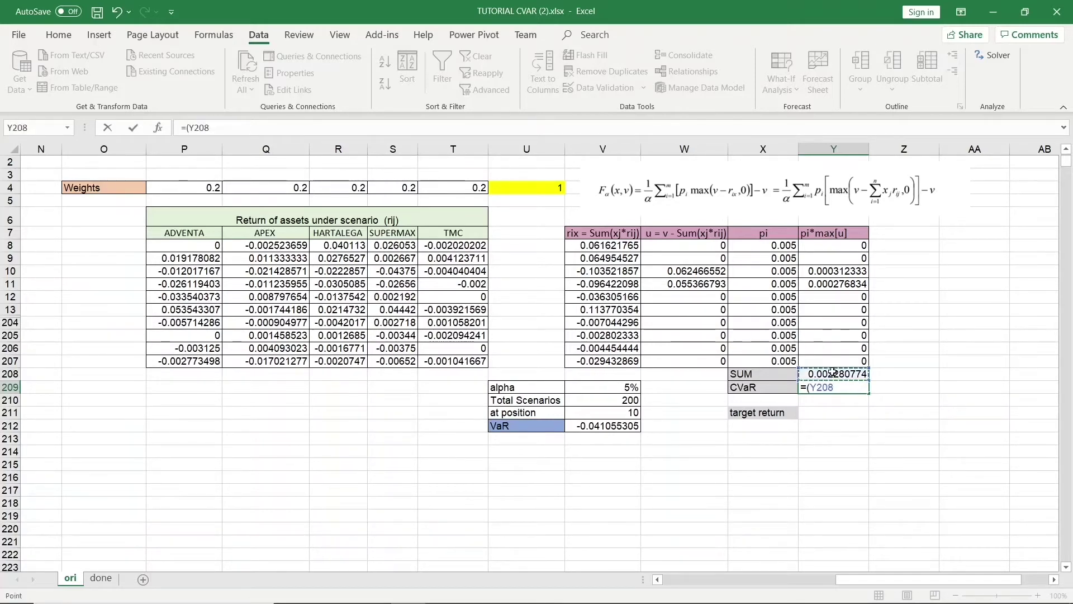
{"action": "type", "text": "/"}
{"action": "left_click", "coordinate": [606, 386]}
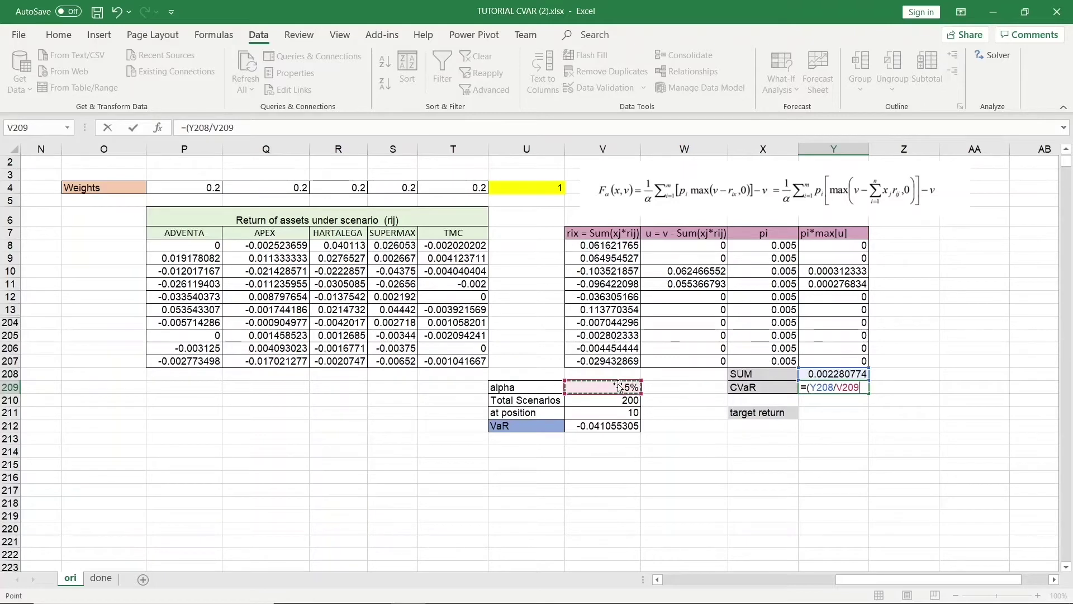
{"action": "type", "text": ")"}
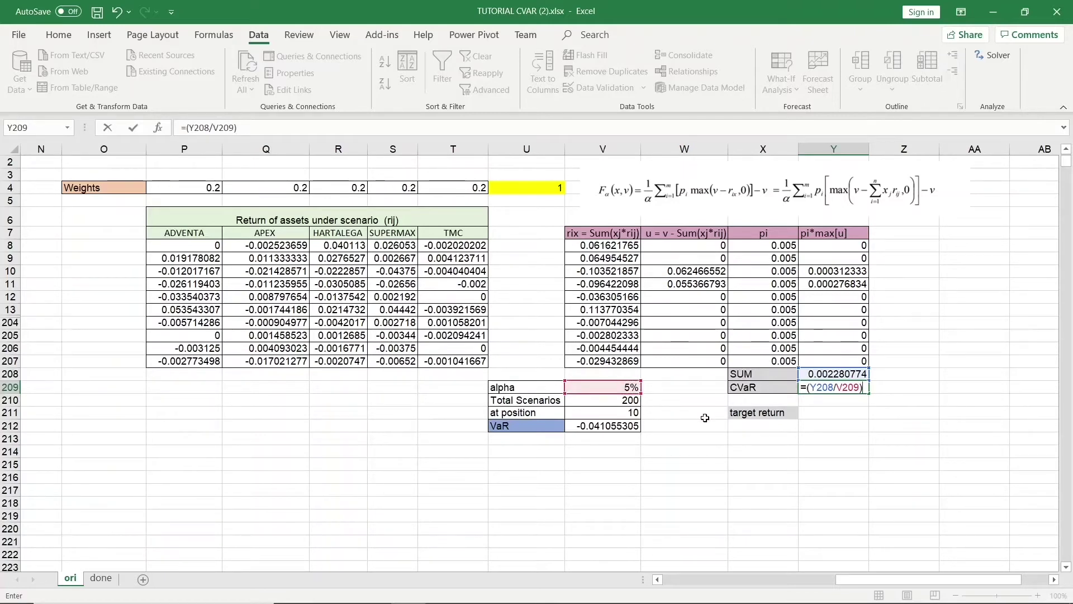
{"action": "type", "text": "-"}
{"action": "left_click", "coordinate": [638, 427]}
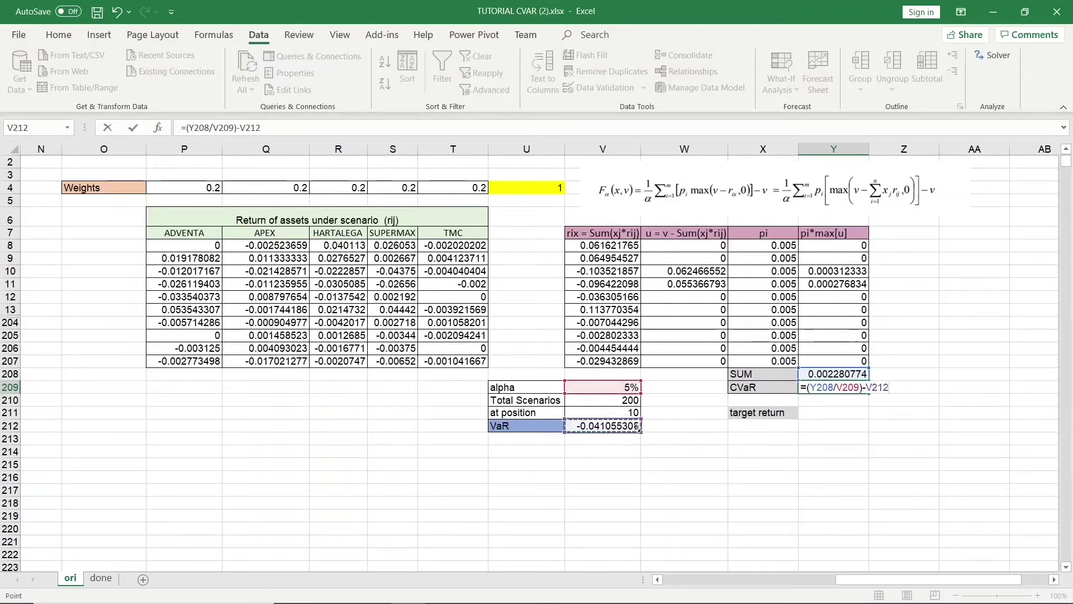
{"action": "key", "text": "Return"}
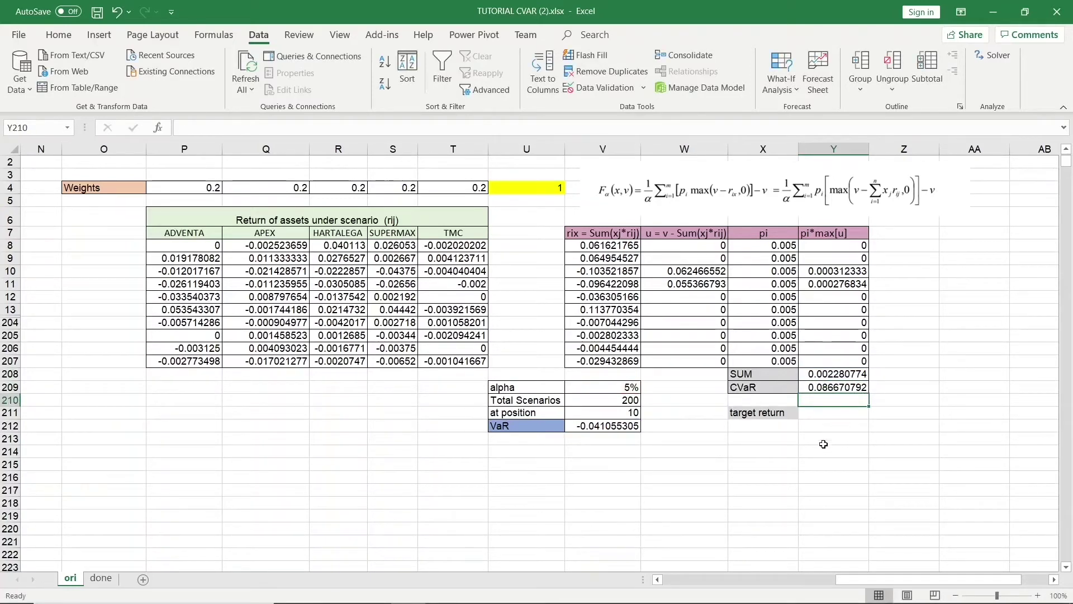
Step: Calculate the target return in Y211 with the formula =MMULT(P4:T4,TRANSPOSE(I211:M211))
{"action": "left_click", "coordinate": [832, 413]}
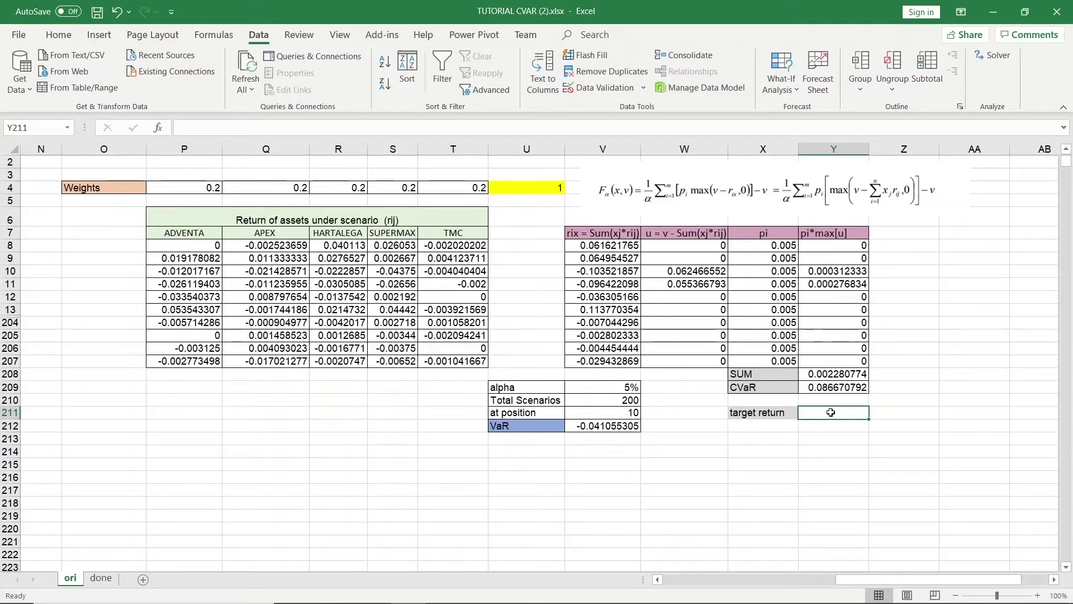
{"action": "type", "text": "=MMULT"}
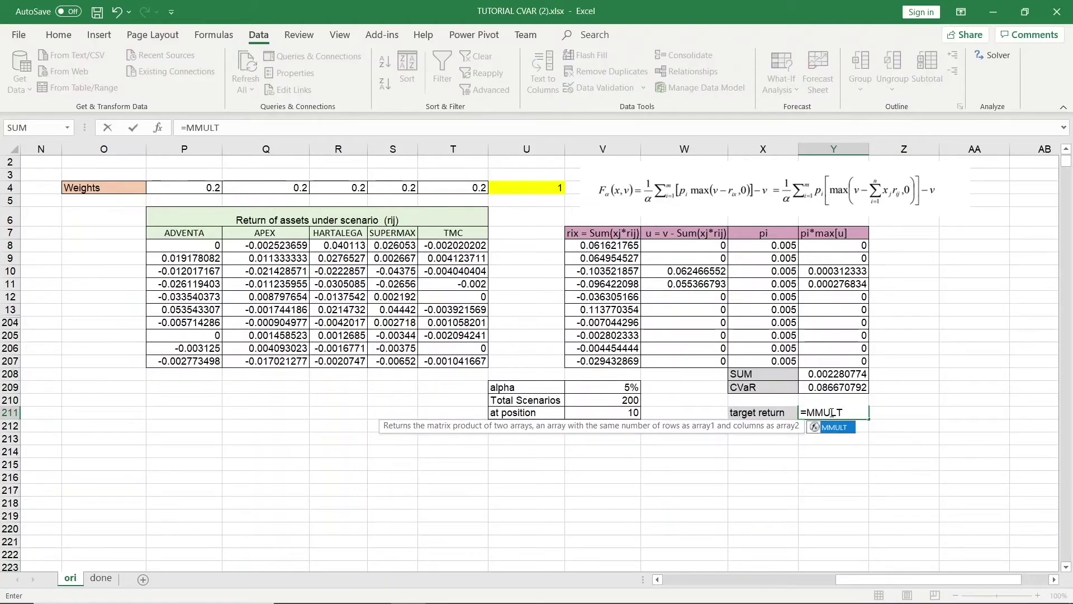
{"action": "type", "text": "("}
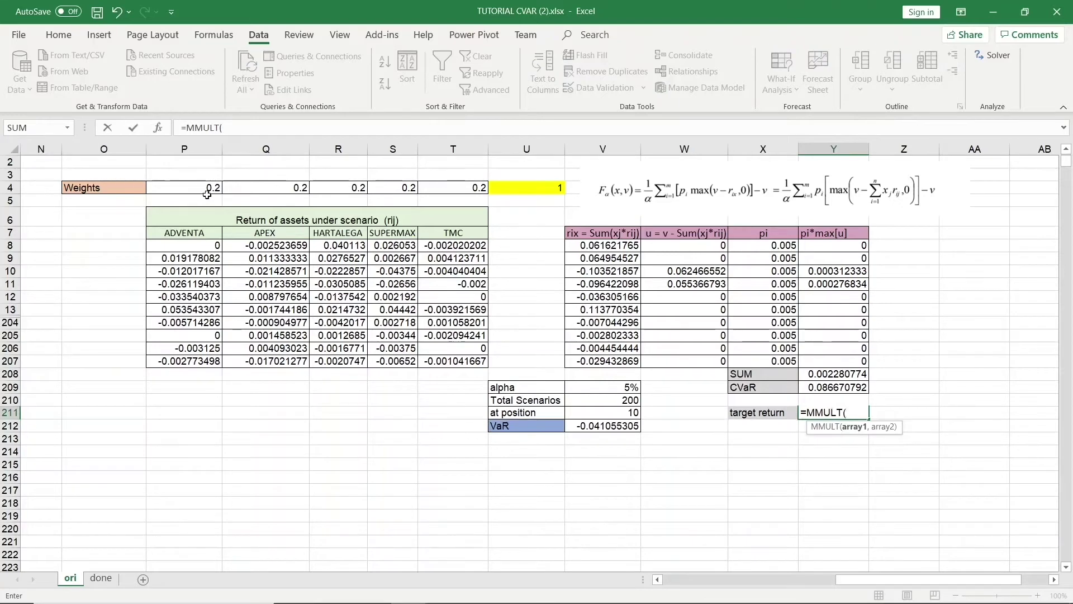
{"action": "left_click_drag", "start_coordinate": [204, 191], "coordinate": [471, 194]}
{"action": "type", "text": ",TRANS"}
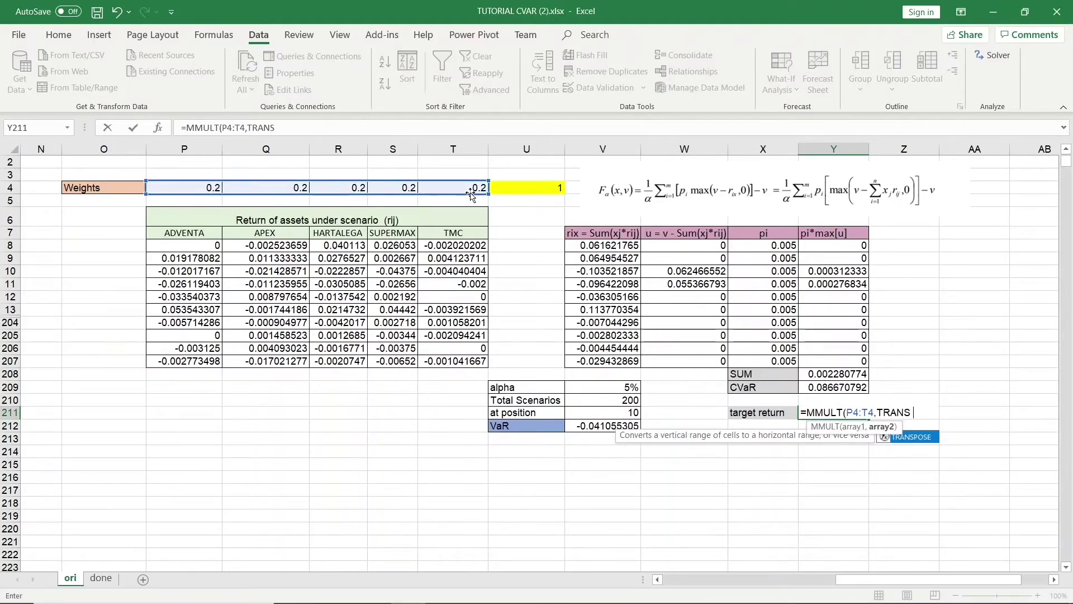
{"action": "type", "text": "["}
{"action": "key", "text": "BackSpace"}
{"action": "type", "text": "POSE("}
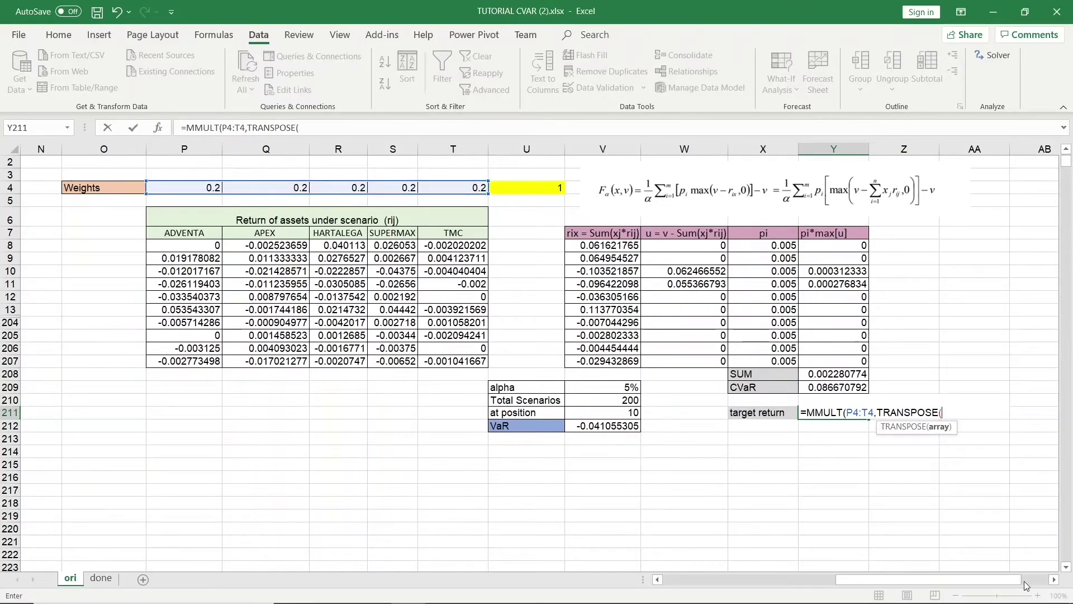
{"action": "left_click_drag", "start_coordinate": [1006, 580], "coordinate": [746, 581]}
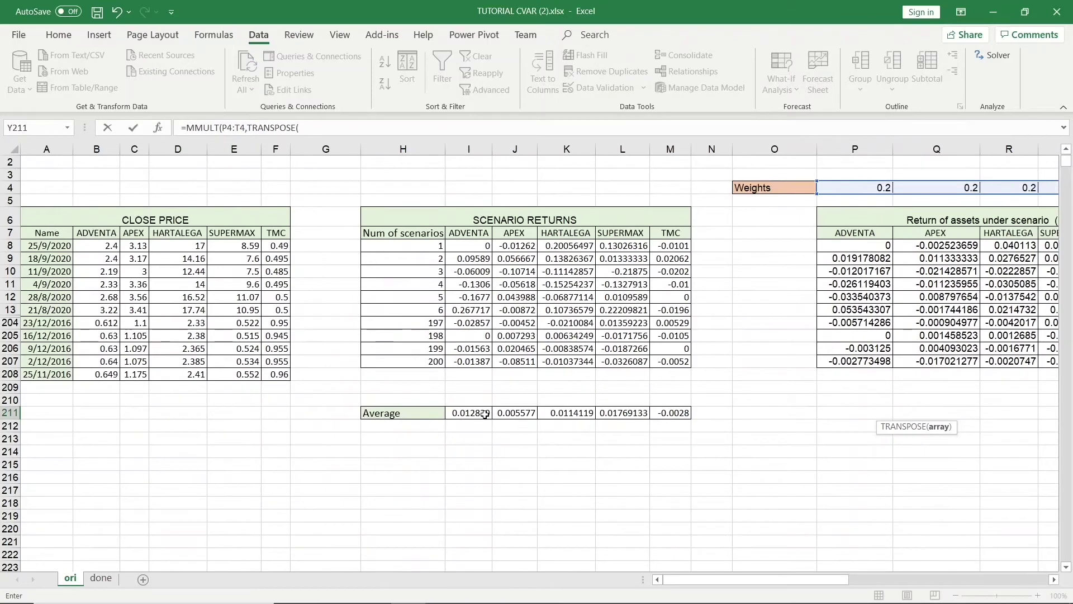
{"action": "left_click_drag", "start_coordinate": [478, 415], "coordinate": [664, 414]}
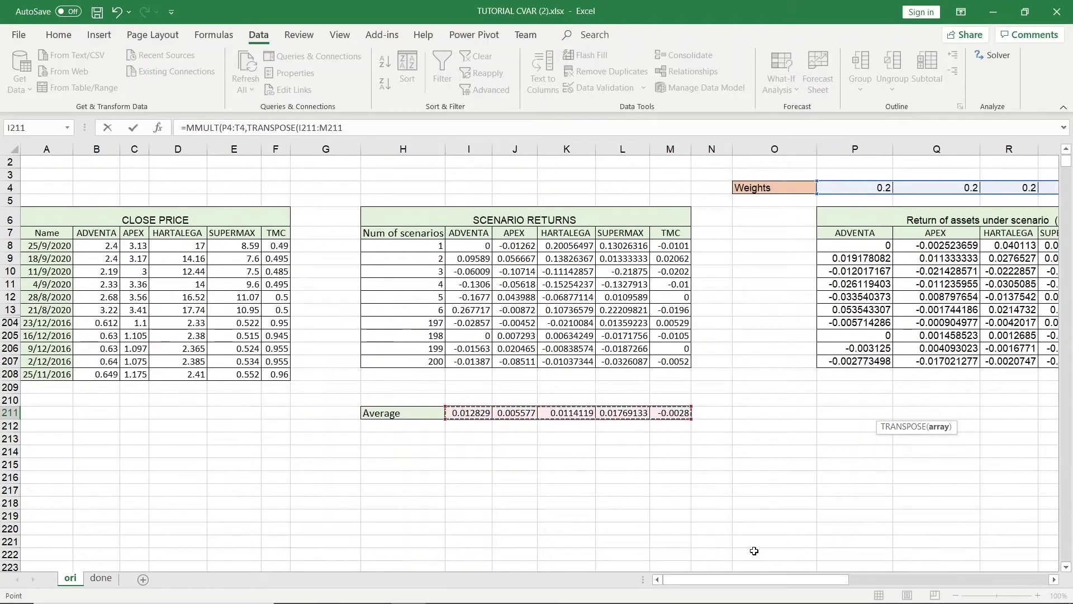
{"action": "left_click_drag", "start_coordinate": [800, 580], "coordinate": [961, 579]}
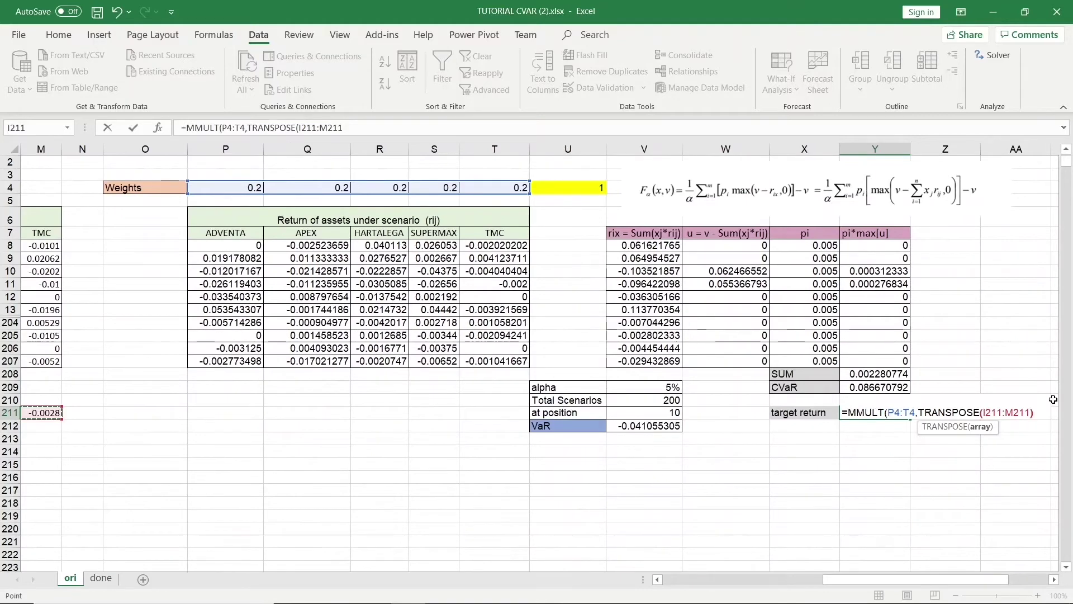
{"action": "type", "text": ")"}
{"action": "key", "text": "Return"}
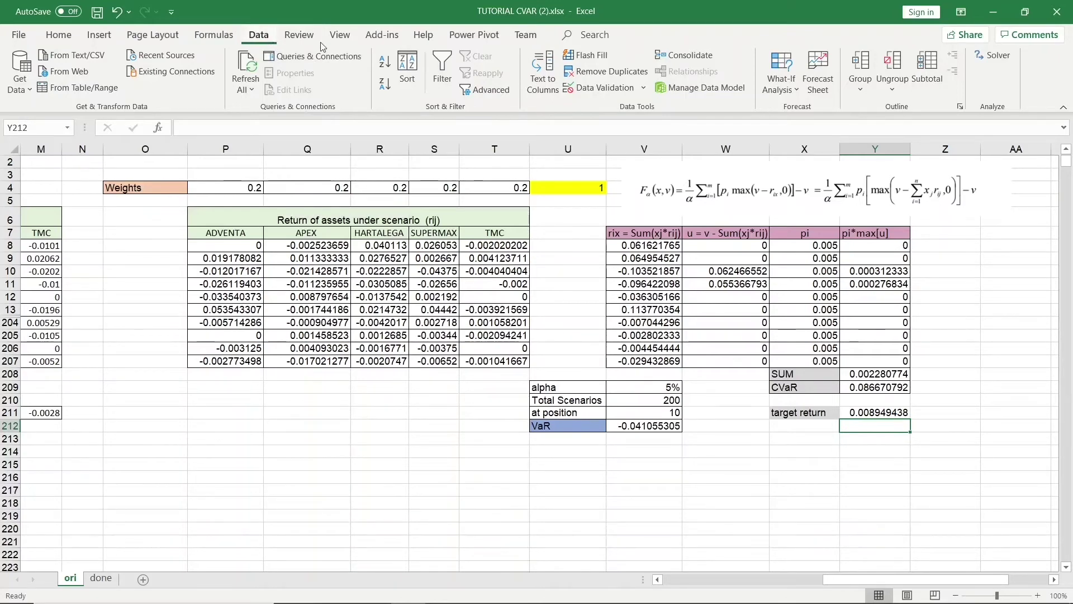
Step: Start Solver and set the objective to minimise the CVaR cell Y209
{"action": "left_click", "coordinate": [1012, 56]}
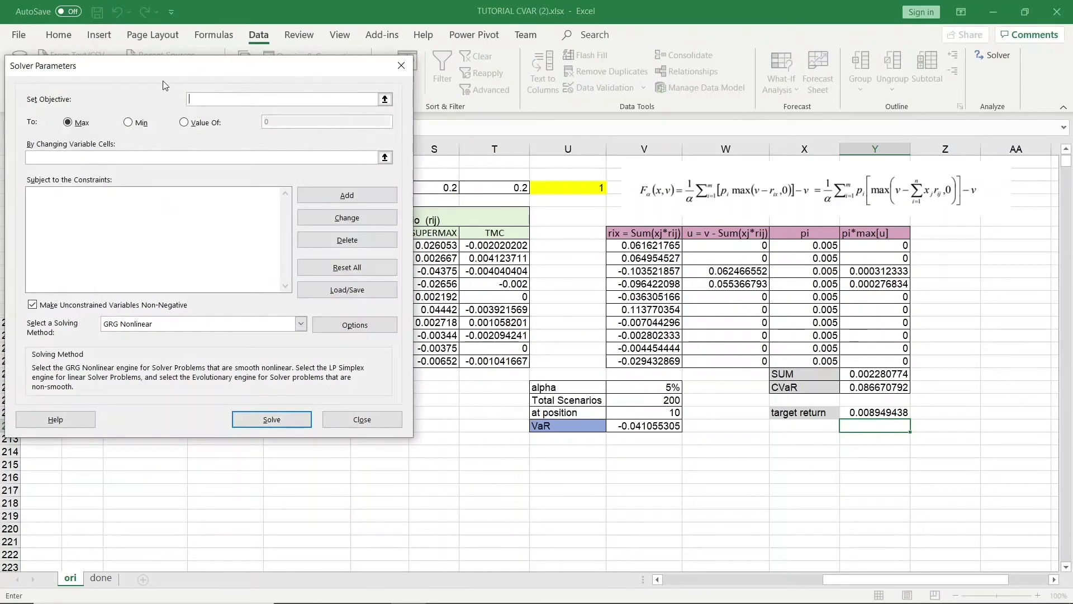
{"action": "left_click", "coordinate": [385, 99]}
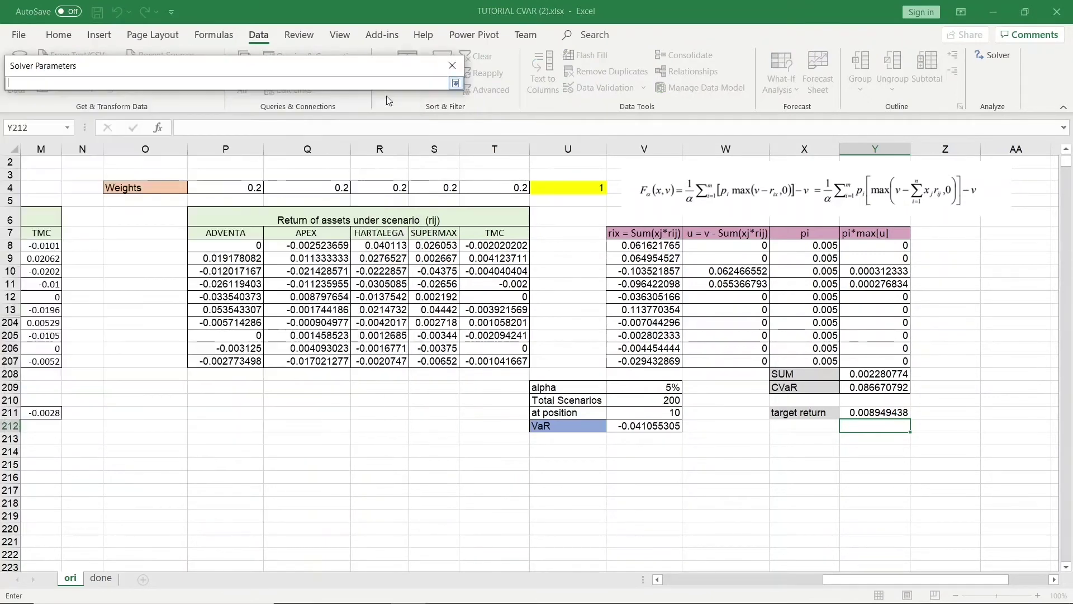
{"action": "left_click", "coordinate": [876, 388]}
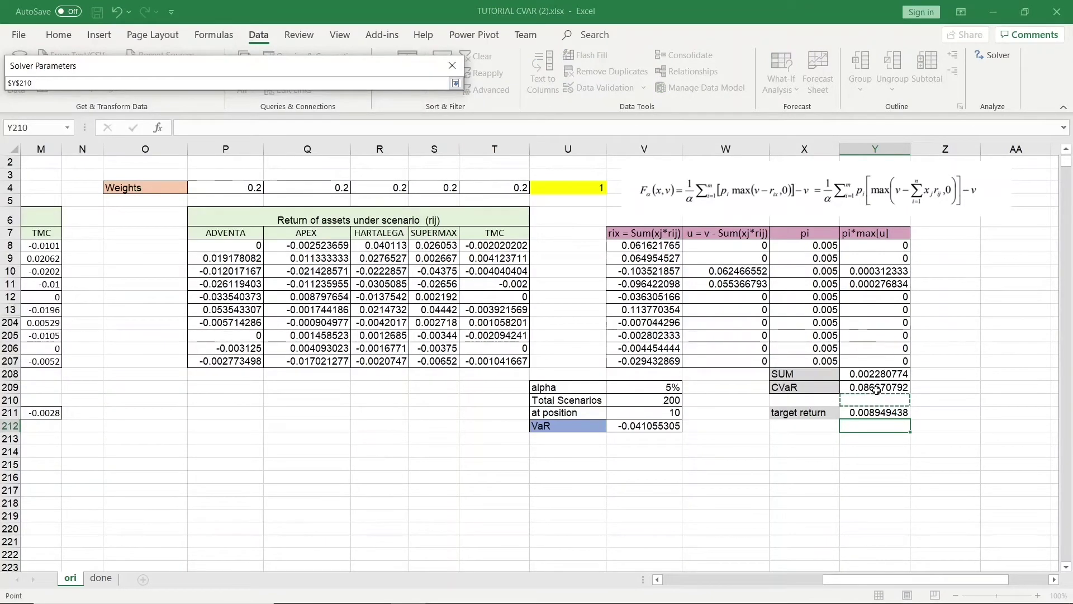
{"action": "left_click", "coordinate": [456, 84]}
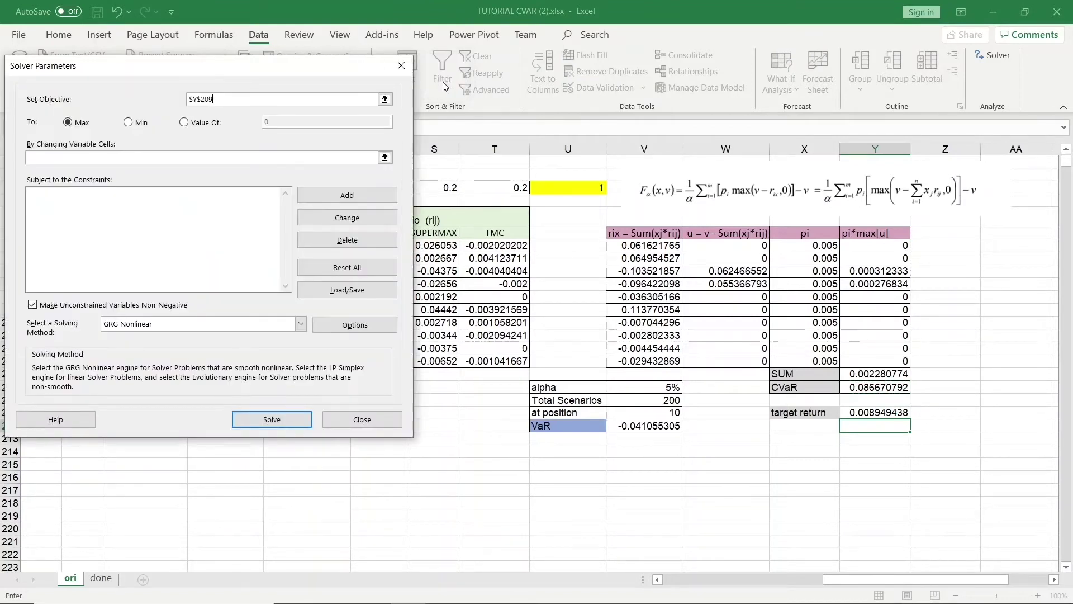
{"action": "left_click", "coordinate": [132, 123]}
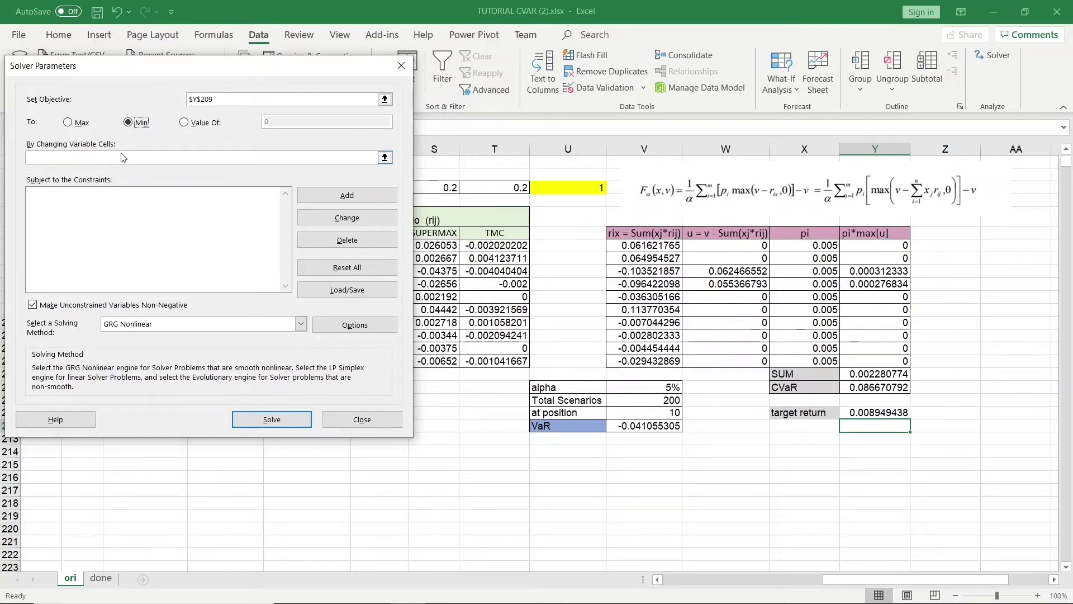
Step: Set the Solver's changing variable cells to the portfolio weights P4:T4
{"action": "left_click", "coordinate": [385, 160]}
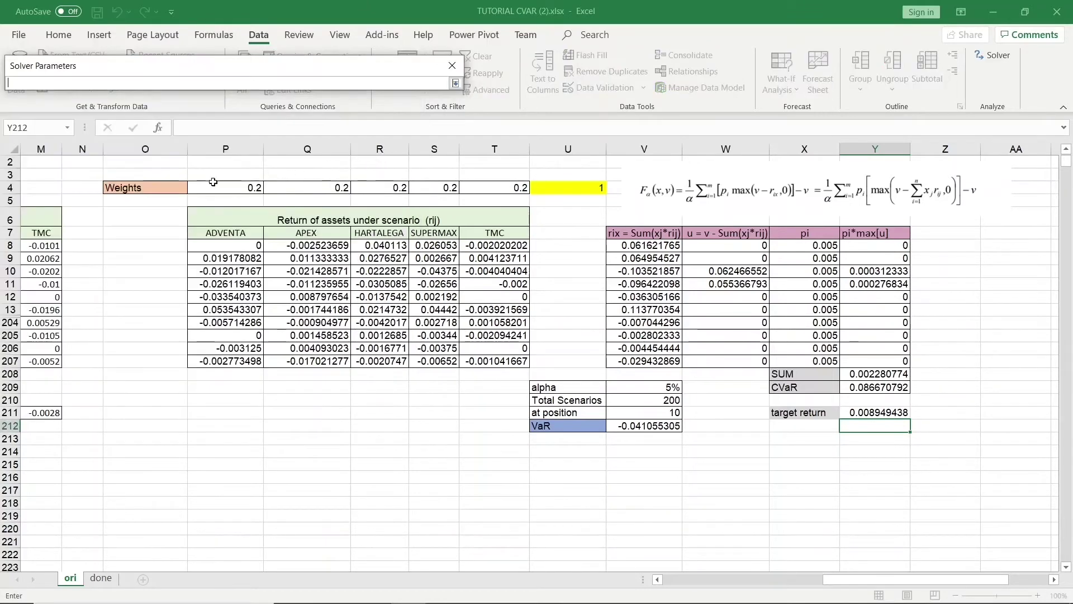
{"action": "left_click_drag", "start_coordinate": [211, 190], "coordinate": [493, 187]}
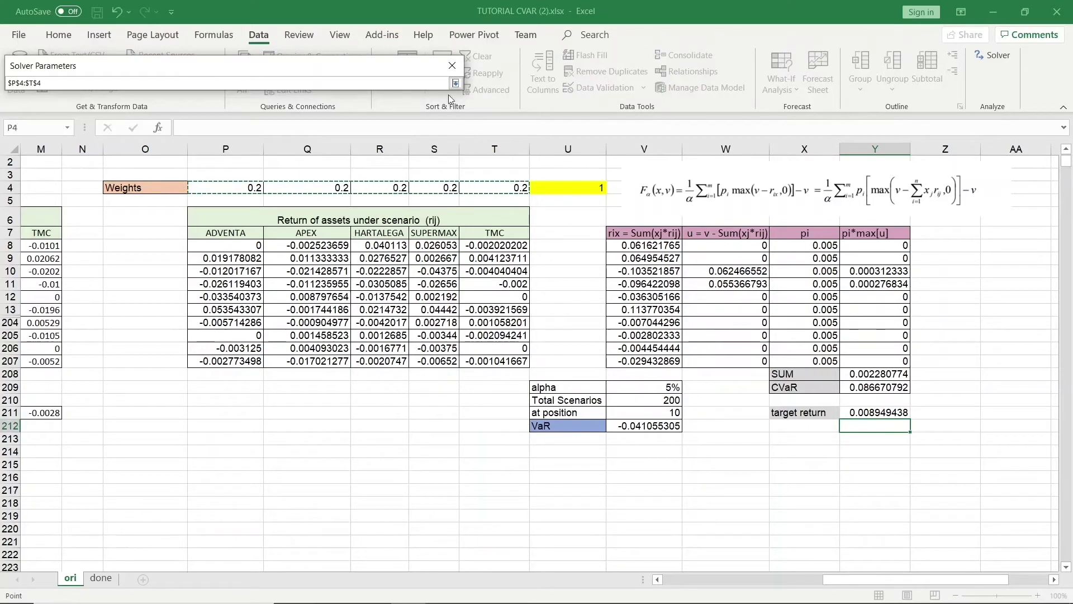
{"action": "left_click", "coordinate": [456, 84]}
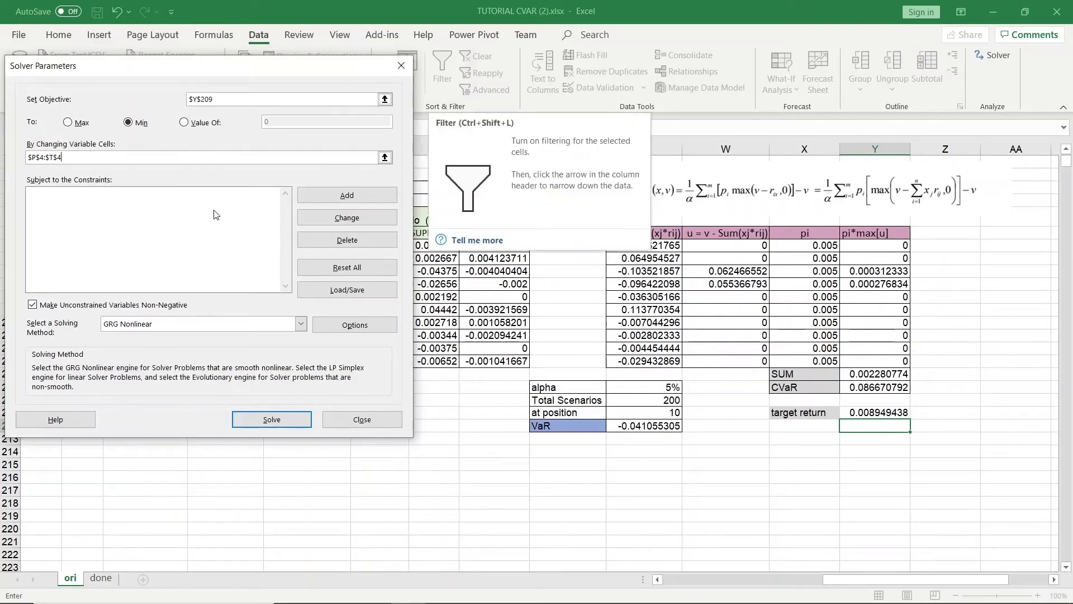
Step: Add a Solver constraint requiring the total of the weights in U4 to equal 1
{"action": "left_click", "coordinate": [320, 196]}
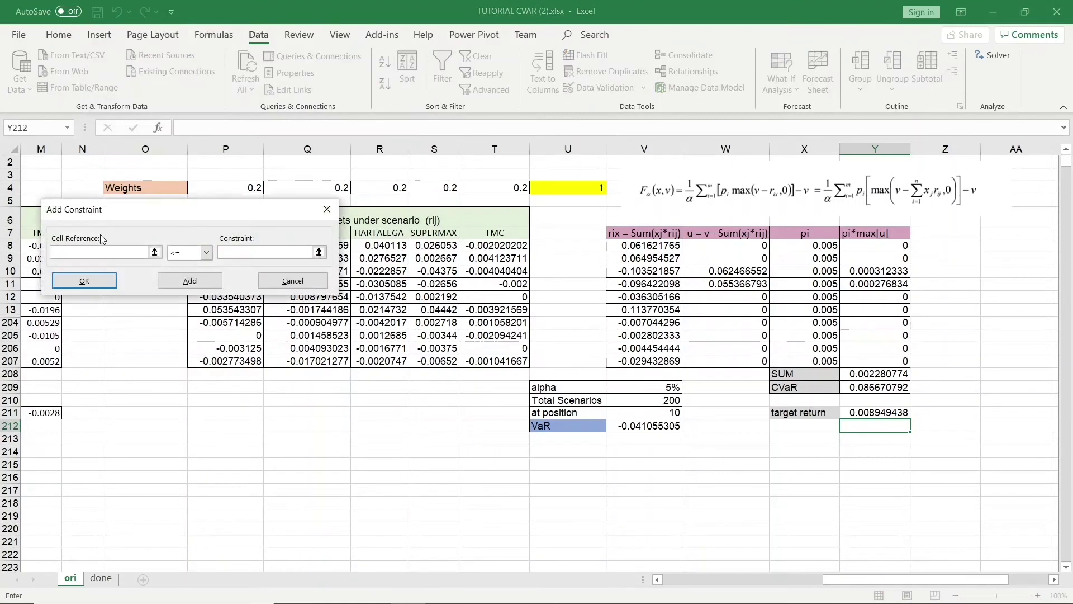
{"action": "left_click", "coordinate": [154, 252]}
{"action": "left_click", "coordinate": [562, 188]}
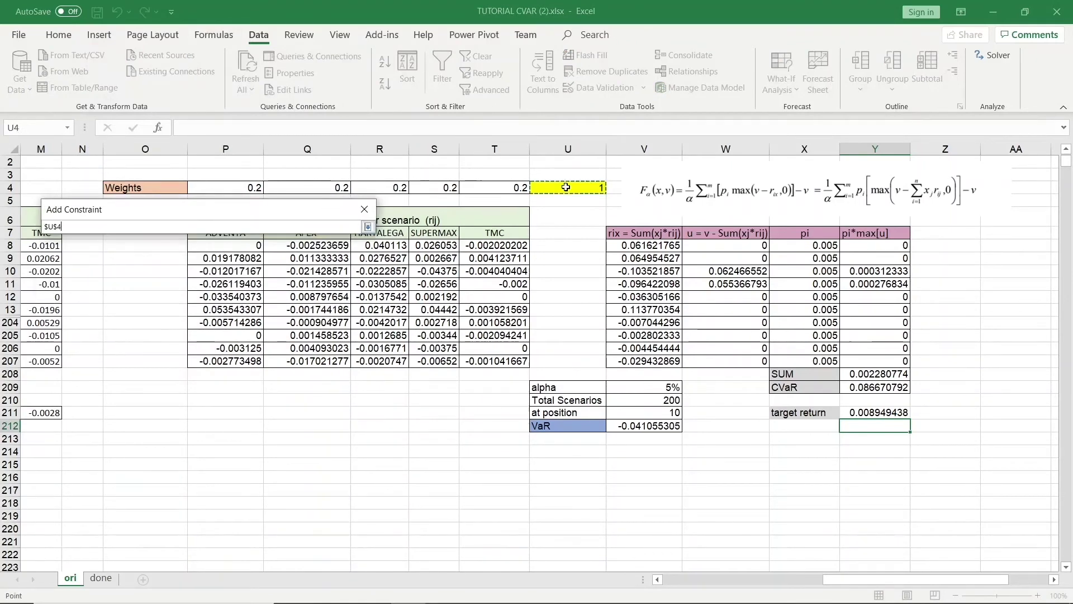
{"action": "left_click", "coordinate": [367, 227]}
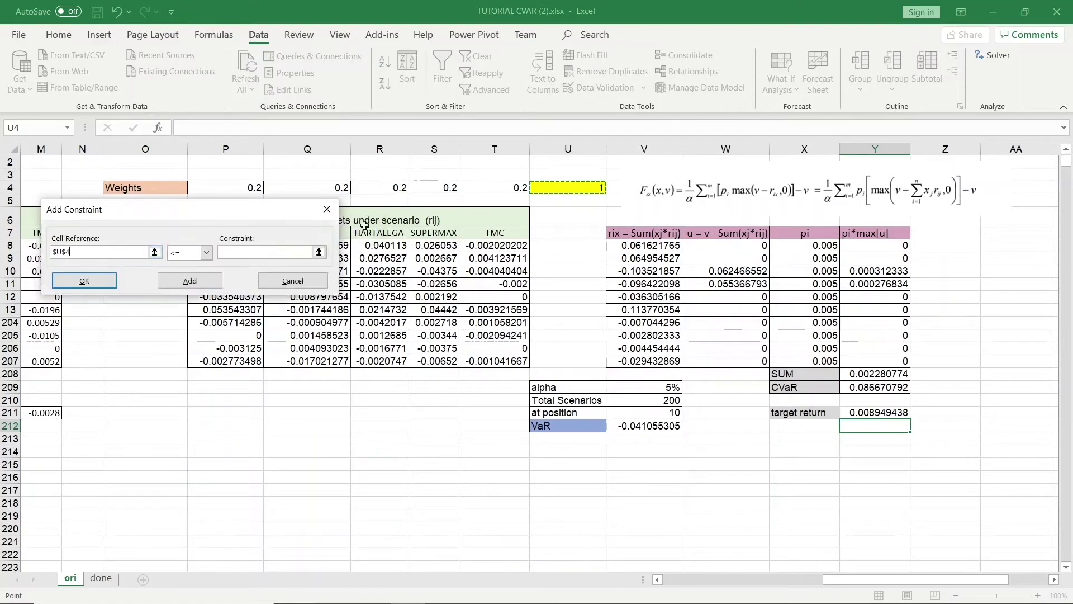
{"action": "left_click", "coordinate": [208, 253]}
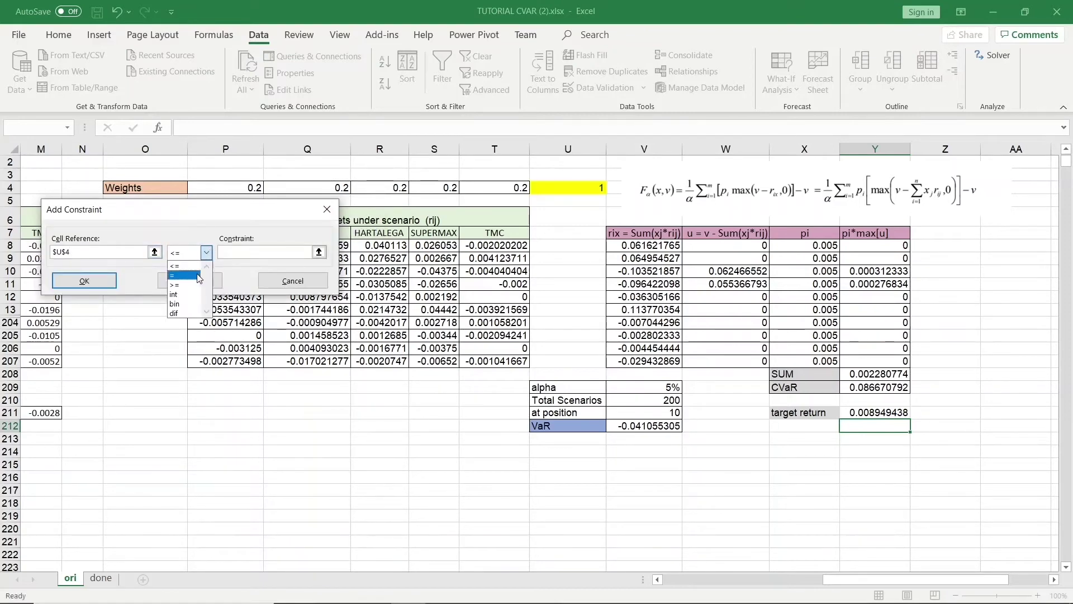
{"action": "left_click", "coordinate": [203, 269]}
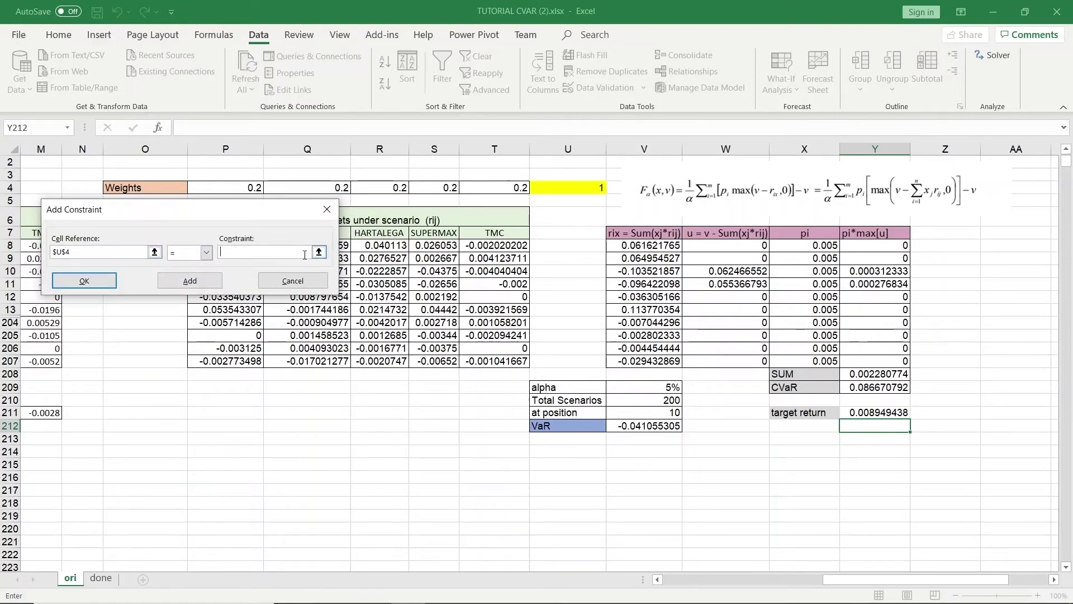
{"action": "type", "text": "1"}
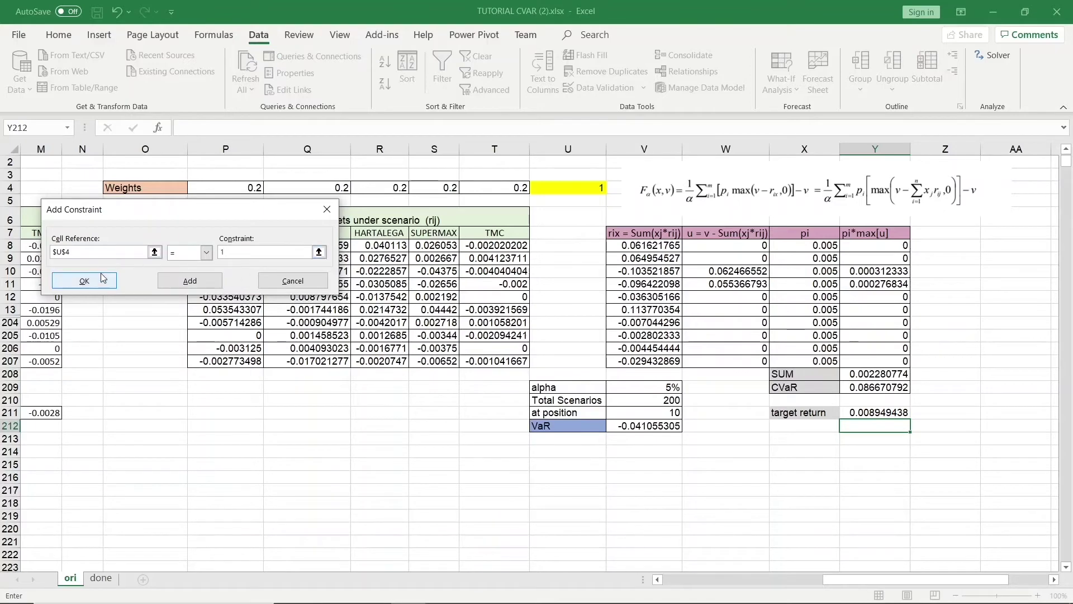
{"action": "left_click", "coordinate": [85, 280]}
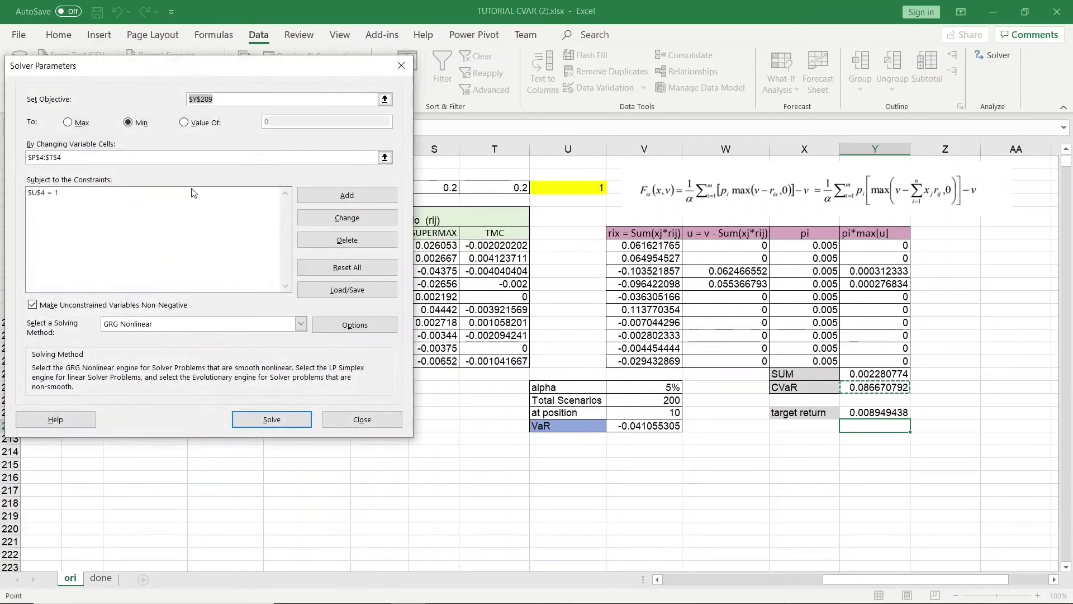
Step: Add a second Solver constraint requiring the target return in Y211 to be >= 0.01
{"action": "left_click", "coordinate": [358, 196]}
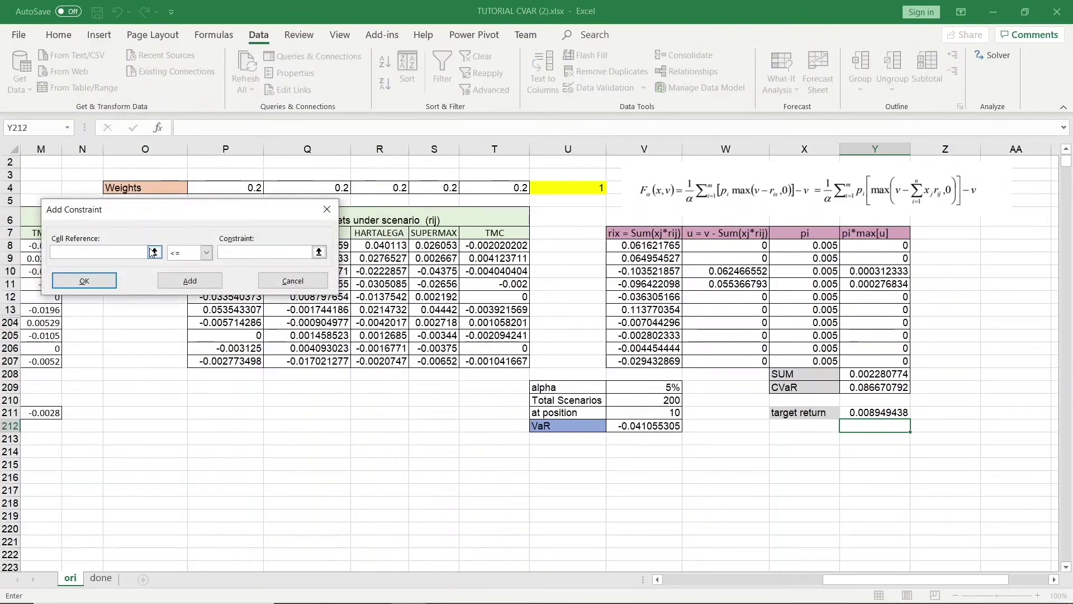
{"action": "left_click", "coordinate": [151, 249]}
{"action": "left_click", "coordinate": [854, 412]}
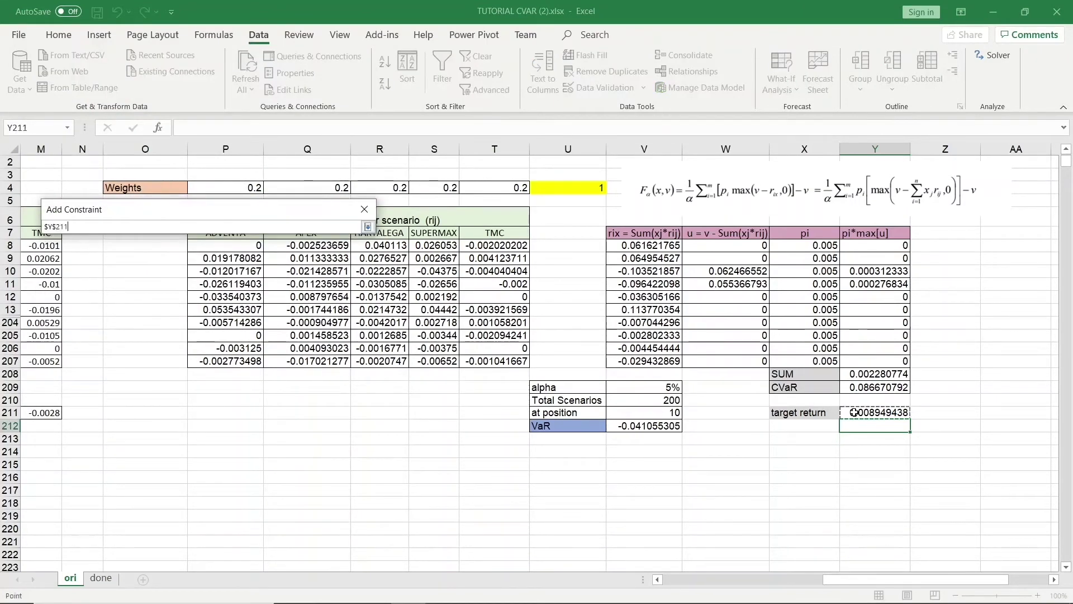
{"action": "left_click", "coordinate": [368, 227]}
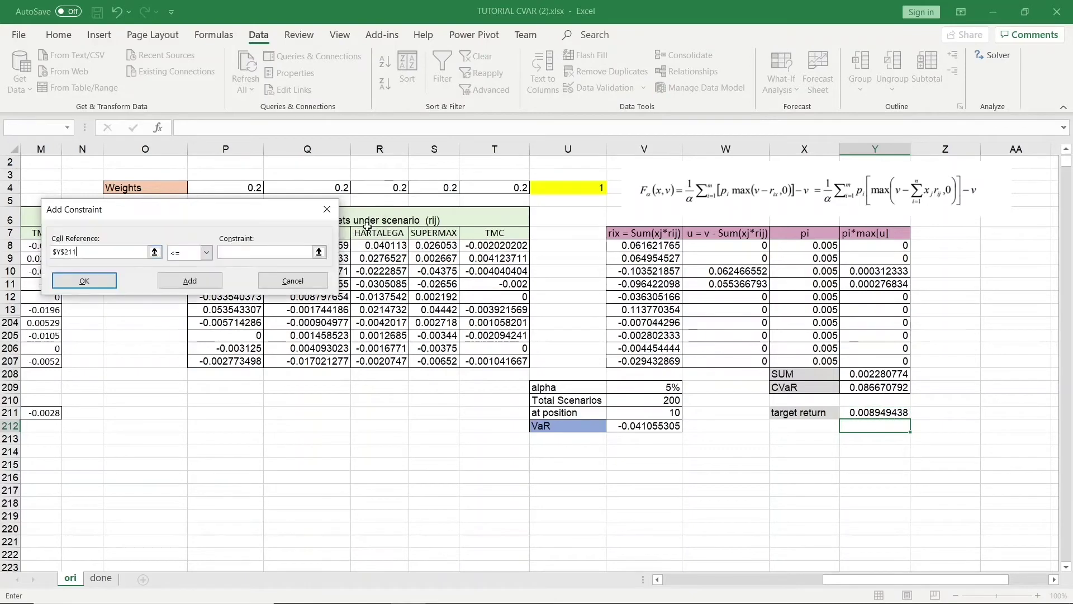
{"action": "left_click", "coordinate": [207, 253]}
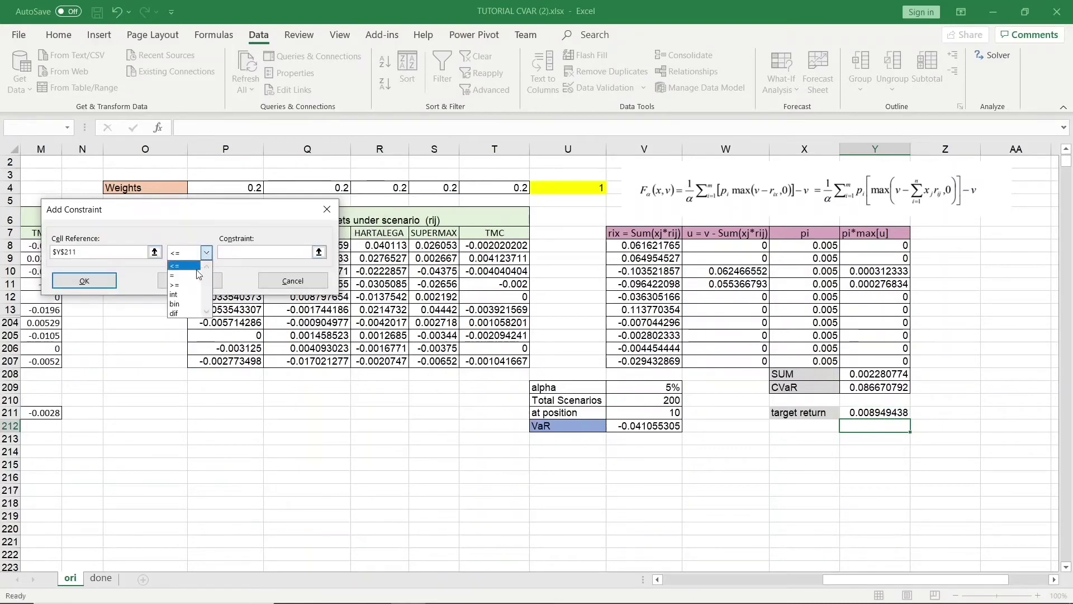
{"action": "left_click", "coordinate": [188, 285]}
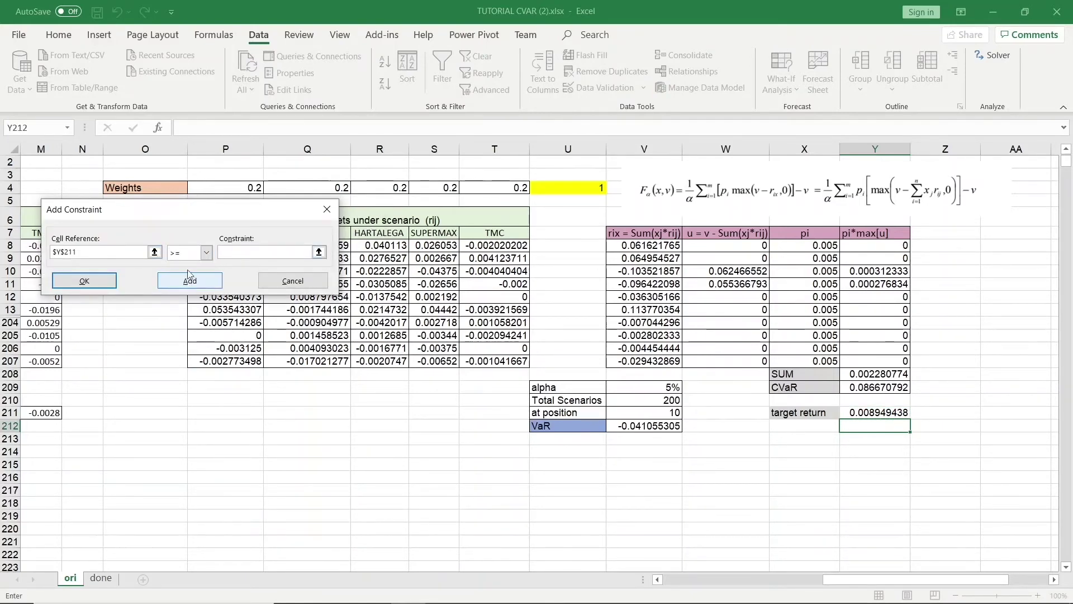
{"action": "left_click", "coordinate": [319, 252]}
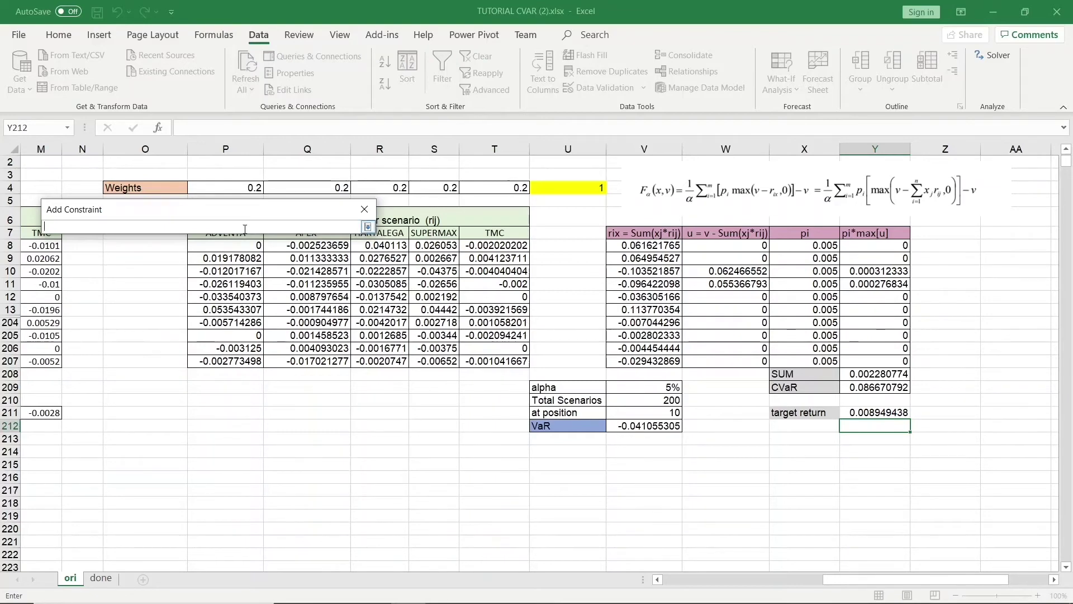
{"action": "type", "text": "0"}
{"action": "type", "text": ".9"}
{"action": "key", "text": "Return"}
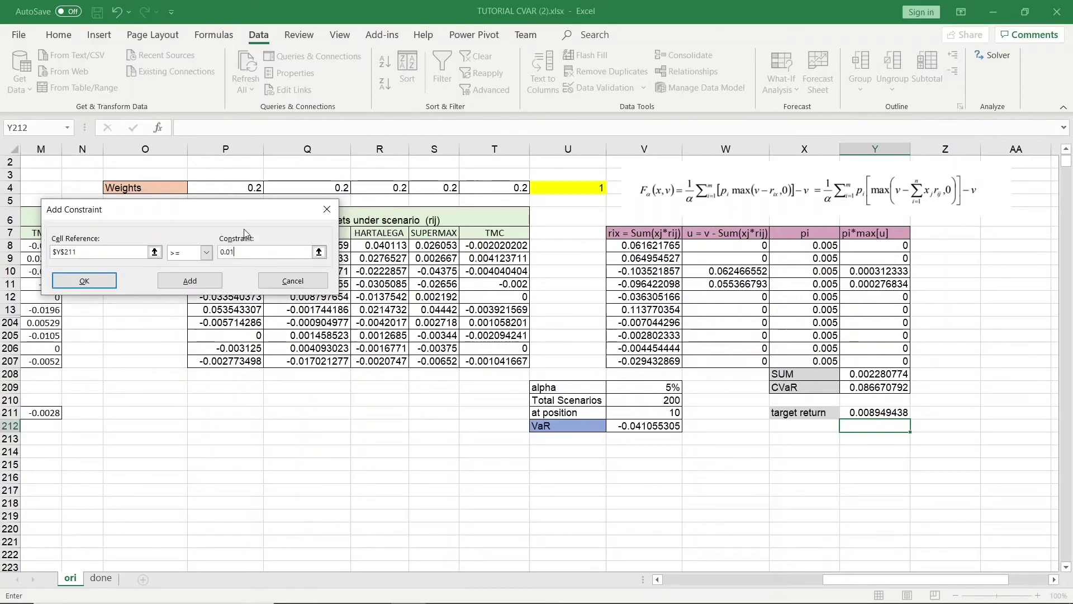
{"action": "left_click", "coordinate": [83, 279]}
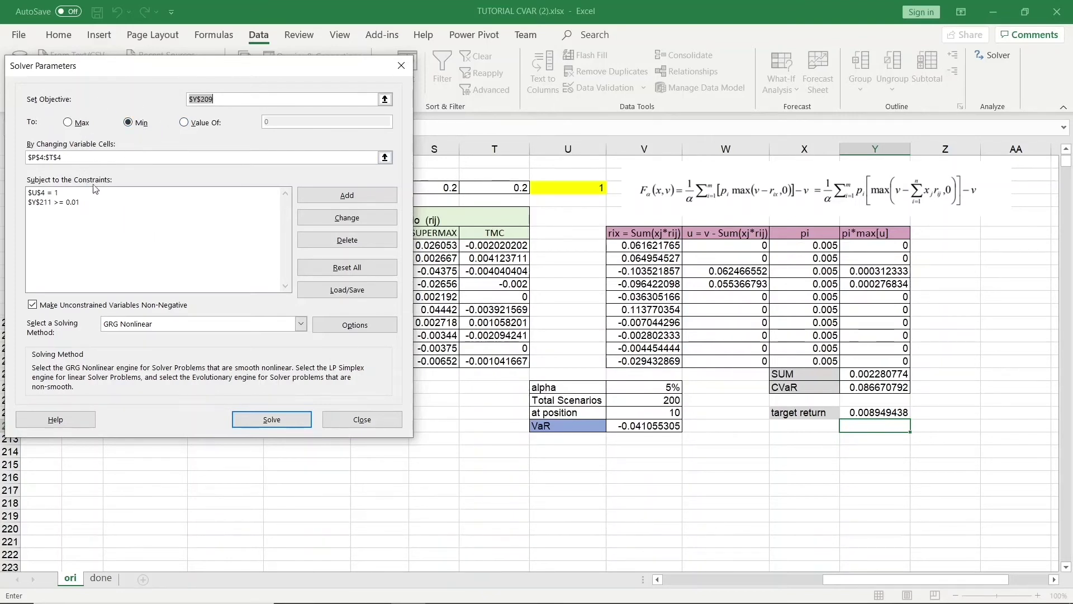
Step: Solve the model, keep the Solver solution and return to the Solver Parameters dialog
{"action": "left_click", "coordinate": [298, 416]}
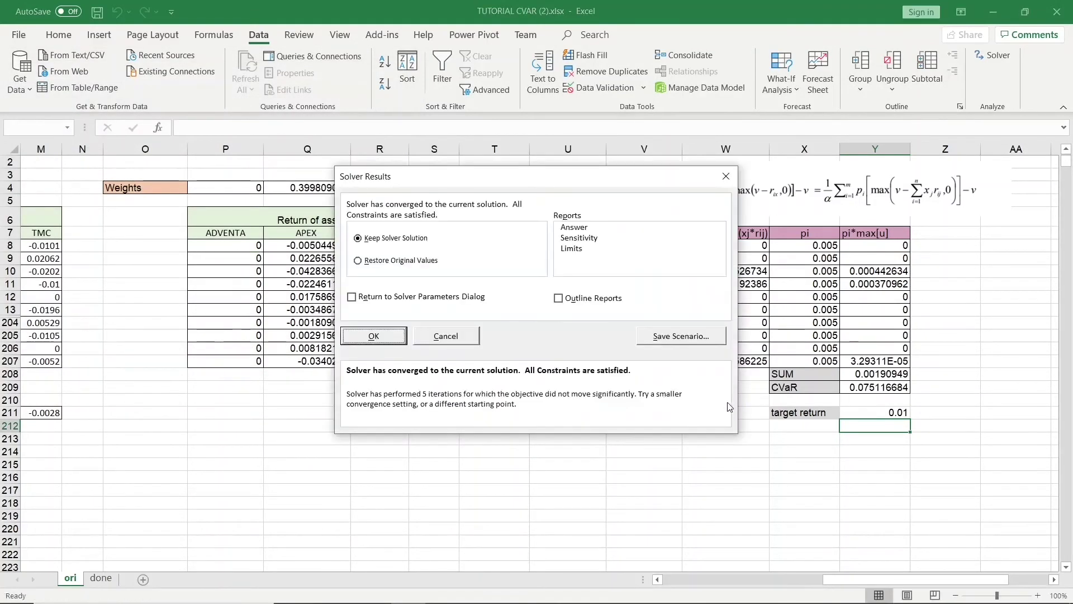
{"action": "left_click", "coordinate": [375, 302]}
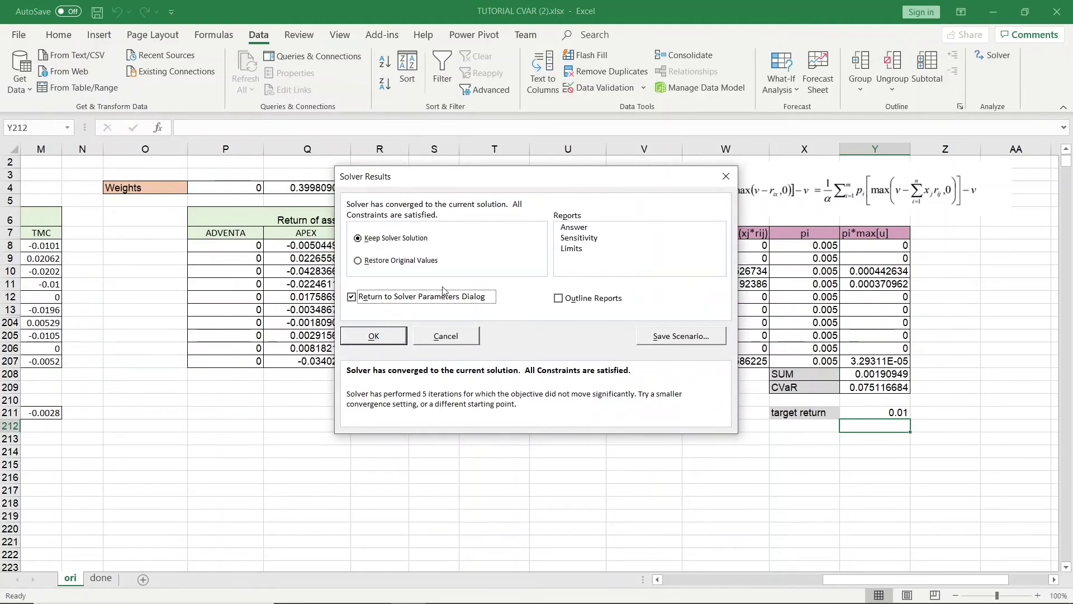
{"action": "left_click", "coordinate": [373, 336]}
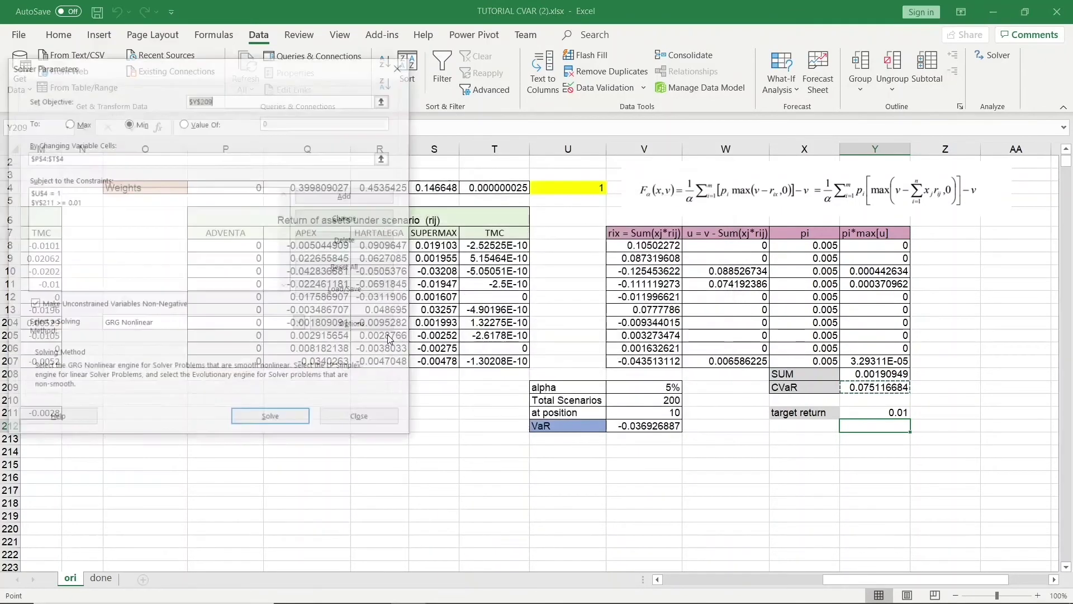
Step: Solve the model again and keep the Solver solution without returning to the Solver Parameters dialog
{"action": "left_click", "coordinate": [310, 421]}
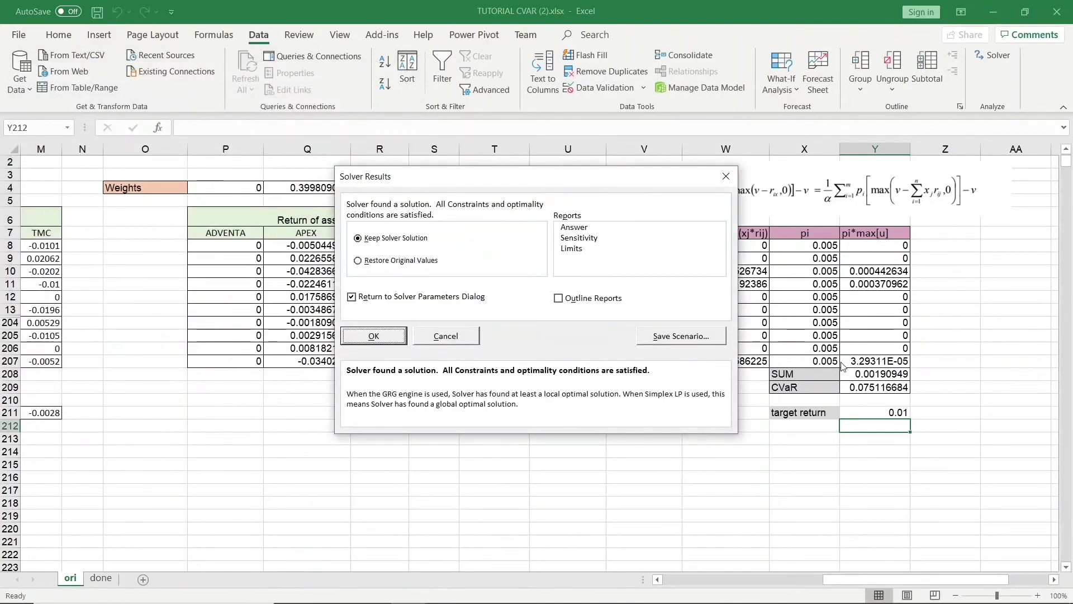
{"action": "left_click", "coordinate": [407, 298]}
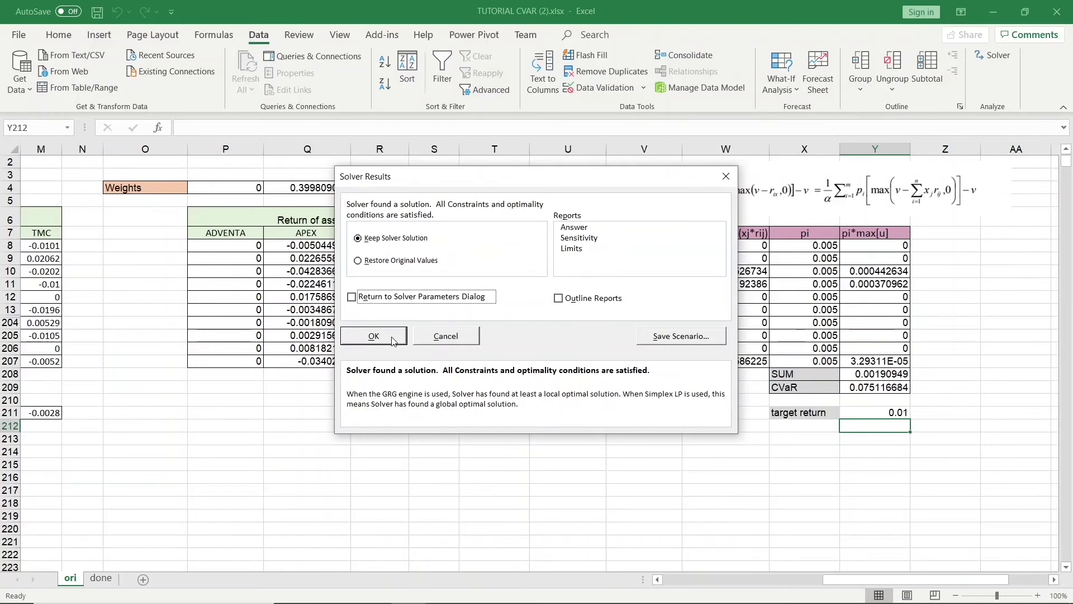
{"action": "left_click", "coordinate": [393, 340]}
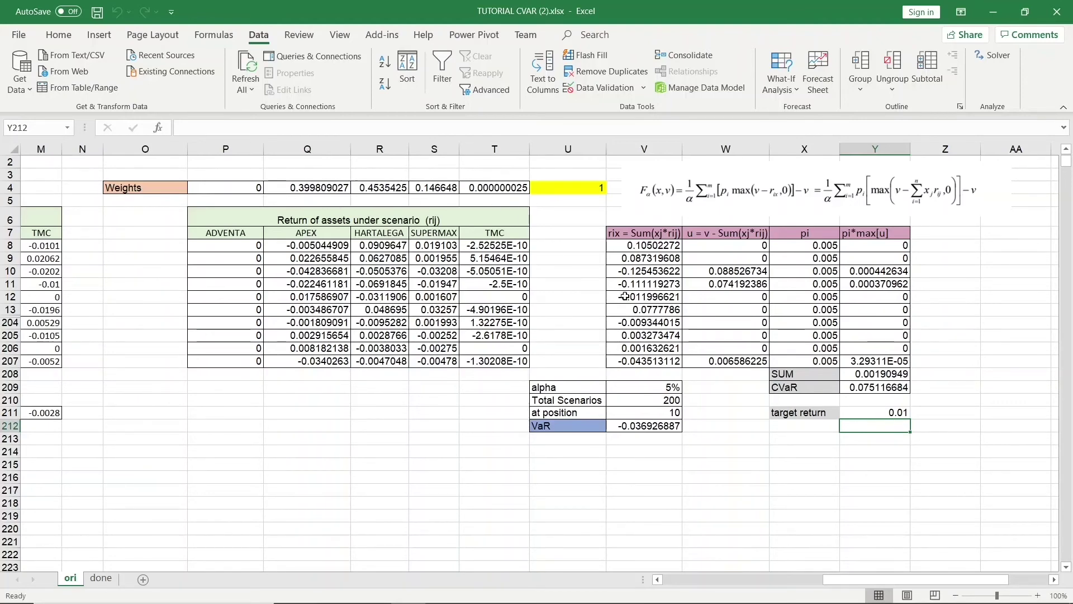
Step: Unhide the hidden rows between rows 13 and 204
{"action": "left_click_drag", "start_coordinate": [878, 581], "coordinate": [865, 581]}
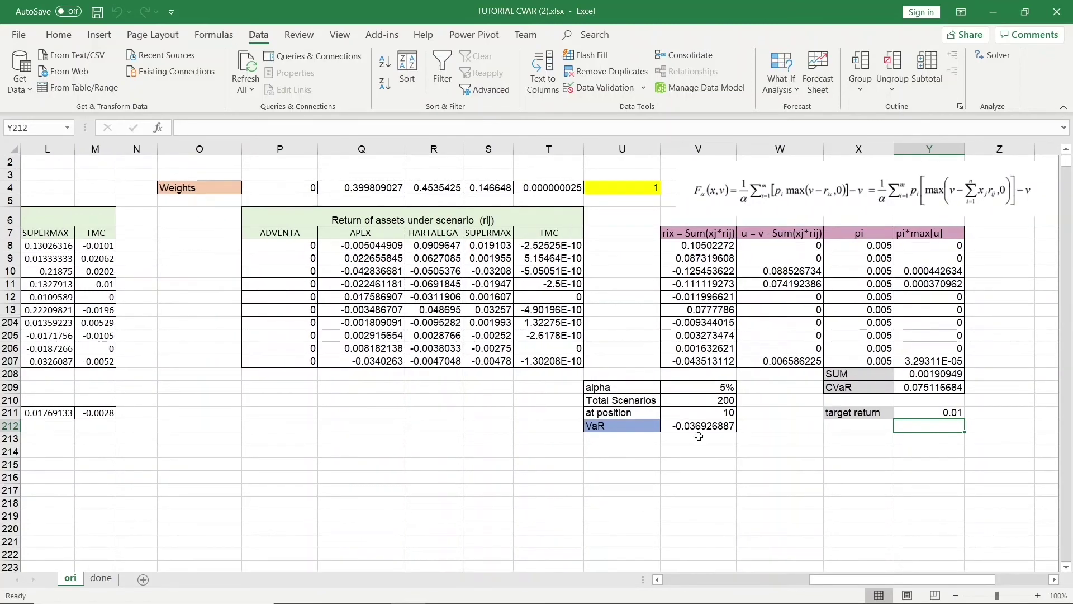
{"action": "left_click_drag", "start_coordinate": [10, 323], "coordinate": [11, 310]}
{"action": "right_click", "coordinate": [11, 310]}
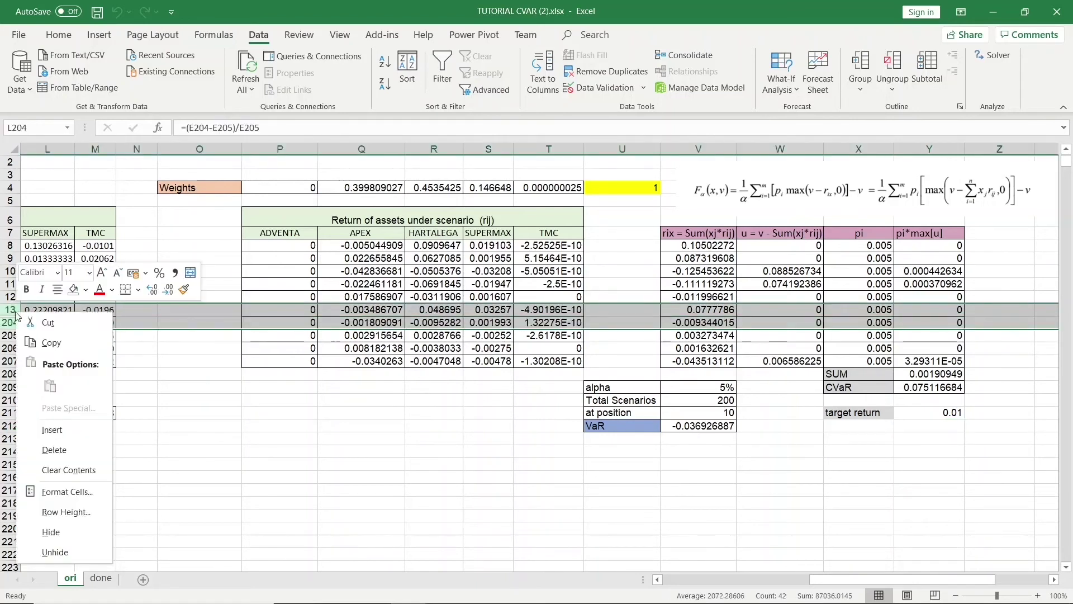
{"action": "left_click", "coordinate": [90, 551]}
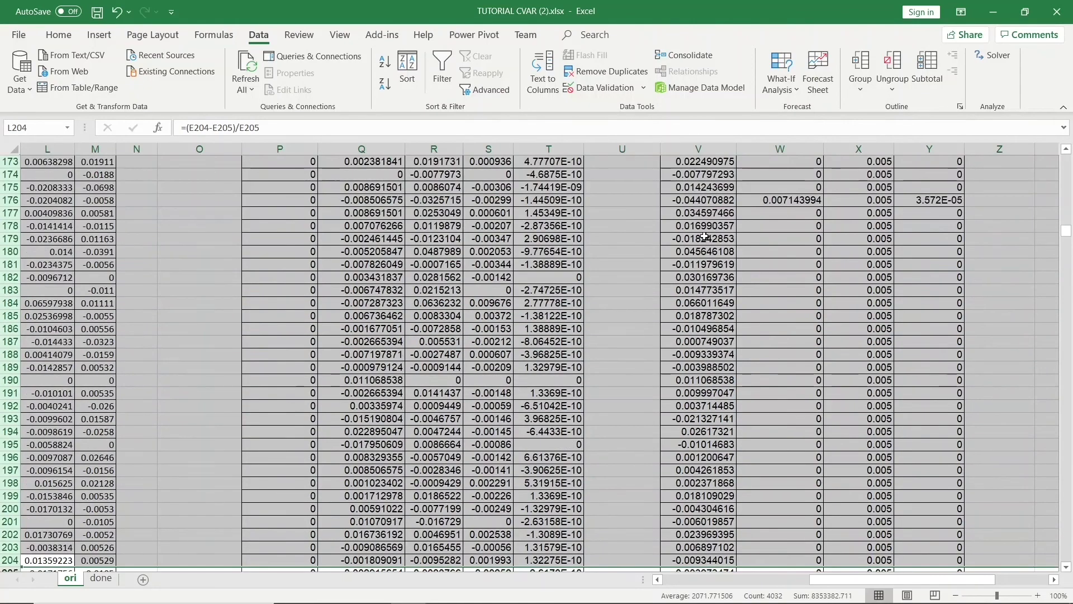
Step: Copy the portfolio returns in V8:V207 and paste them as values only starting at R211
{"action": "left_click_drag", "start_coordinate": [1067, 222], "coordinate": [1067, 159]}
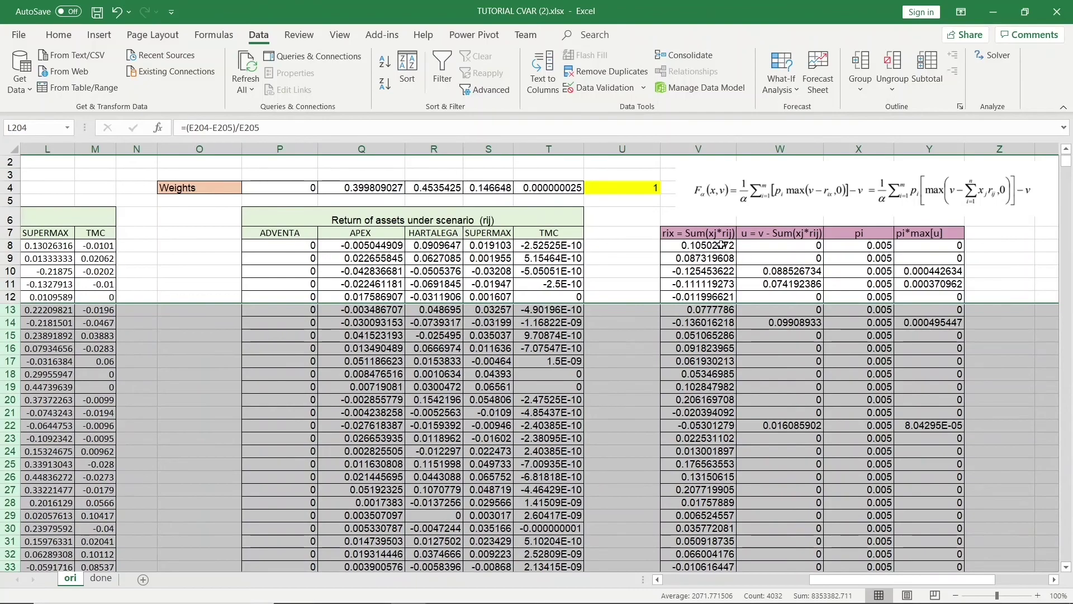
{"action": "left_click_drag", "start_coordinate": [721, 247], "coordinate": [705, 478]}
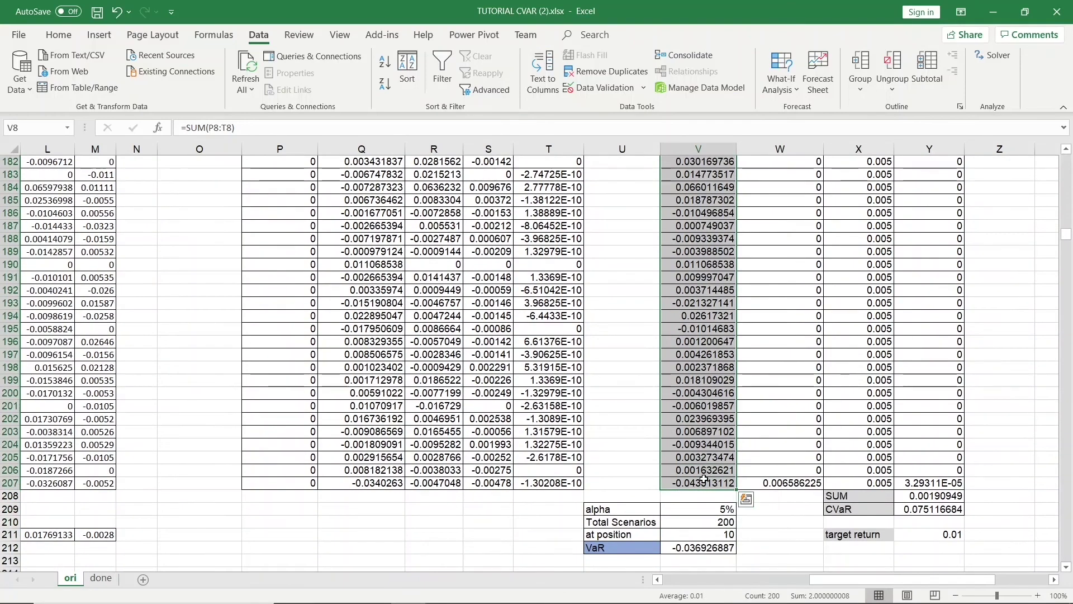
{"action": "key", "text": "ctrl+c"}
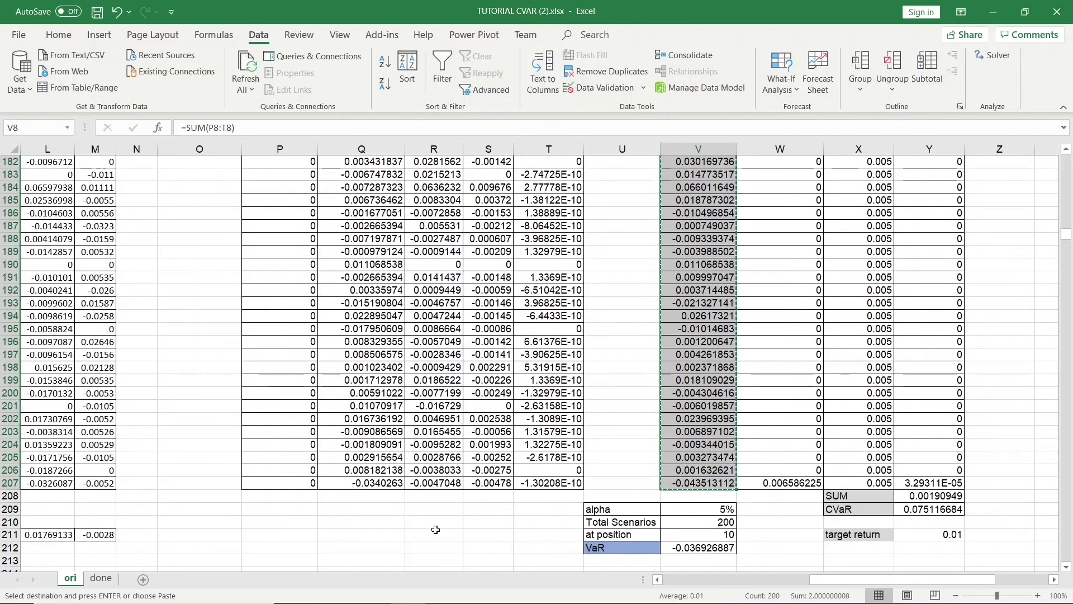
{"action": "scroll", "coordinate": [436, 528], "scroll_direction": "down", "scroll_amount": 3}
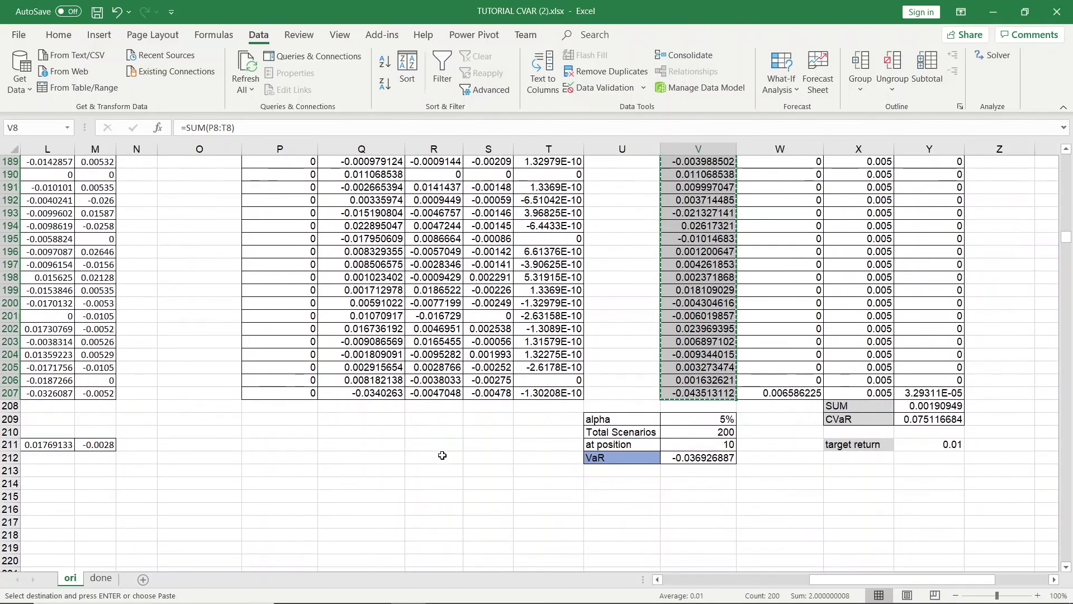
{"action": "left_click", "coordinate": [438, 445]}
{"action": "right_click", "coordinate": [441, 451]}
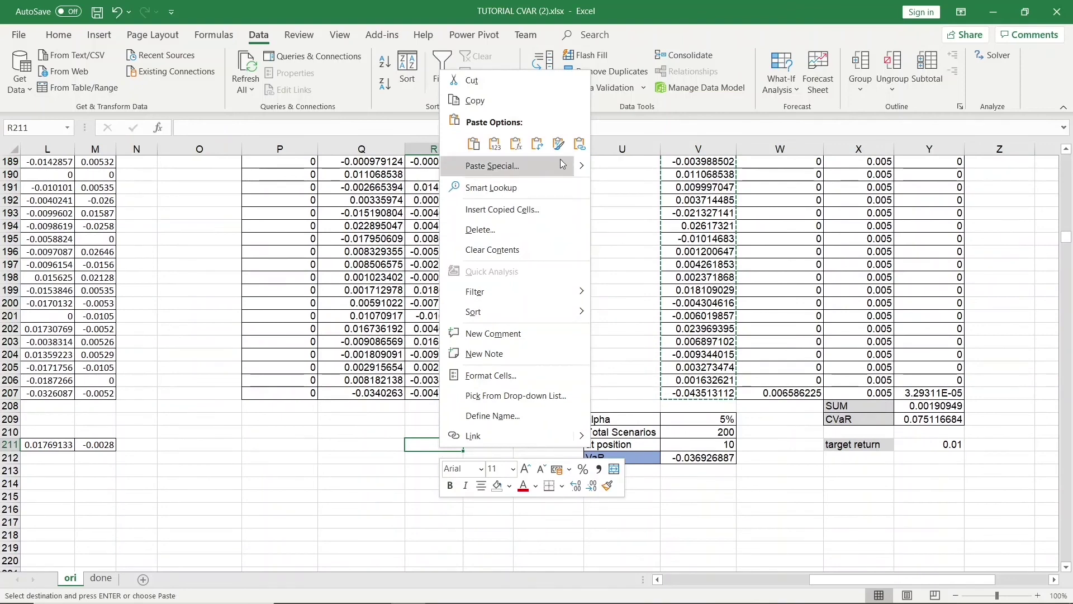
{"action": "mouse_move", "coordinate": [585, 162]}
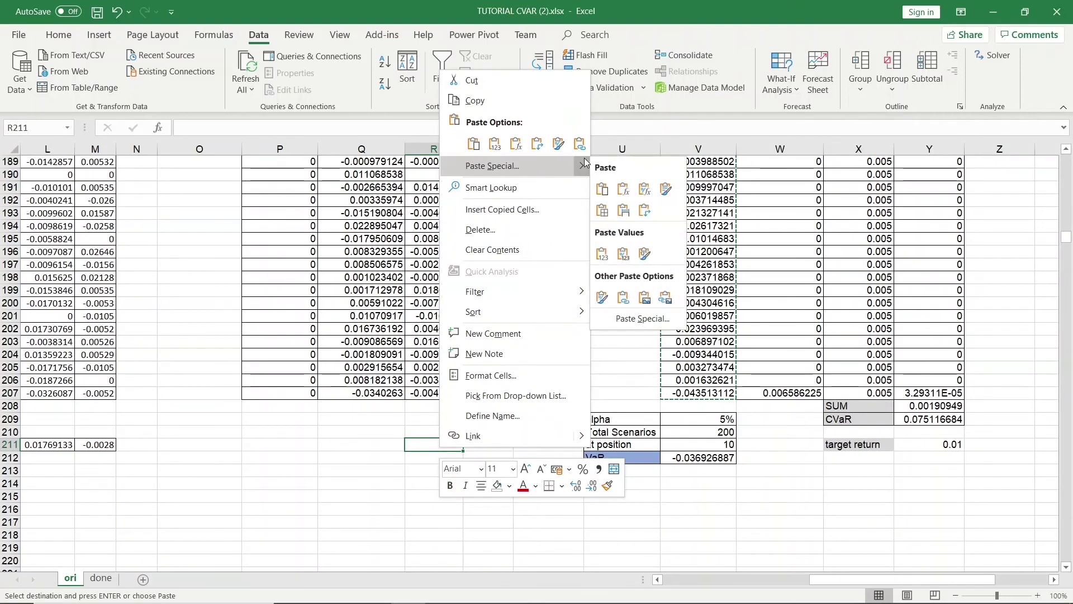
{"action": "left_click", "coordinate": [609, 256]}
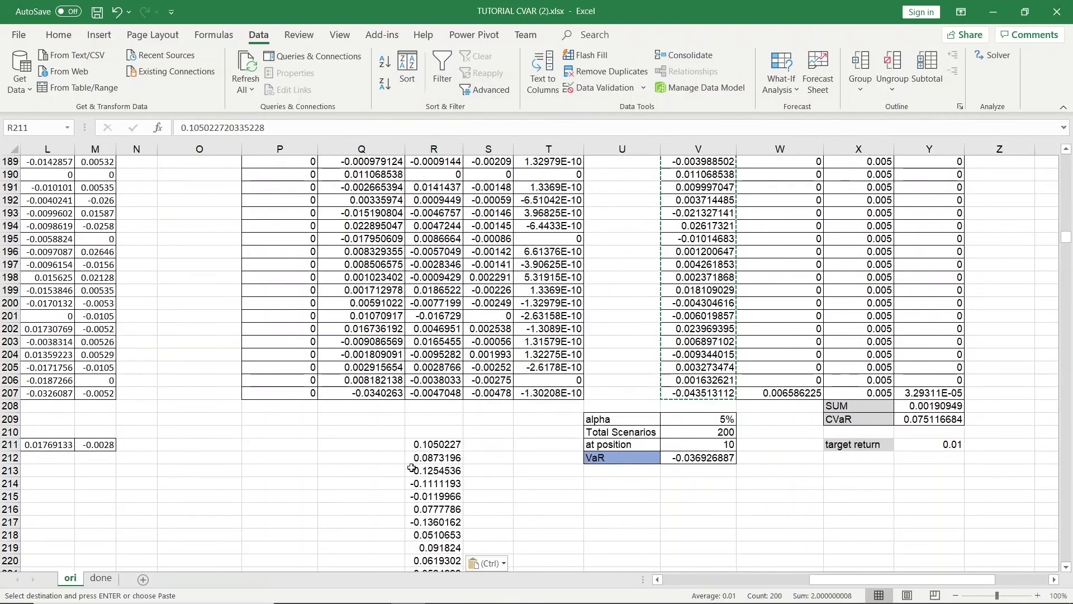
Step: Sort the pasted returns in column R from smallest to largest
{"action": "right_click", "coordinate": [440, 484]}
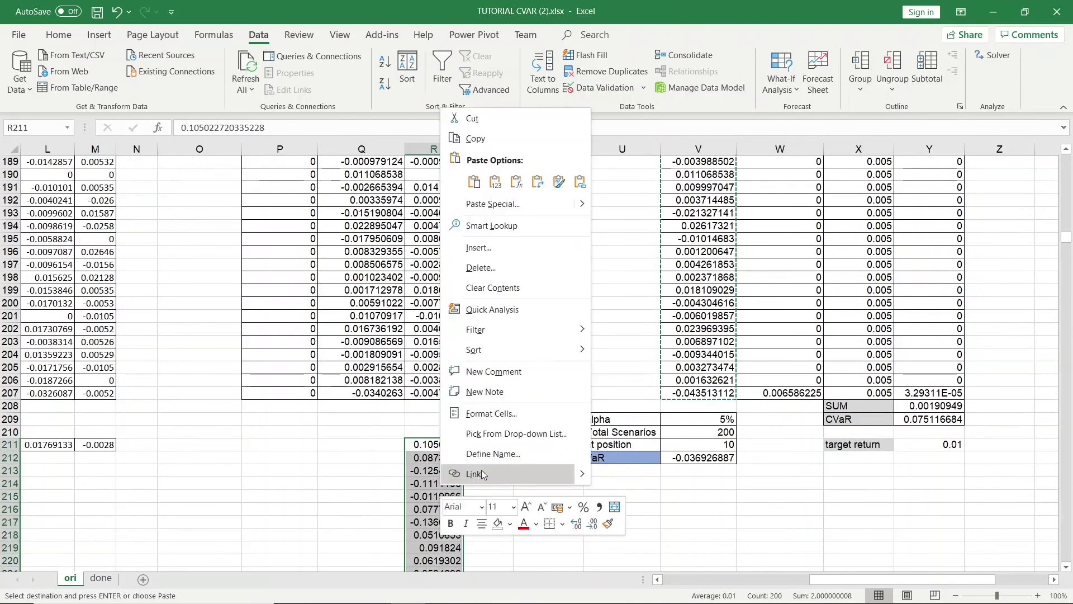
{"action": "mouse_move", "coordinate": [526, 348]}
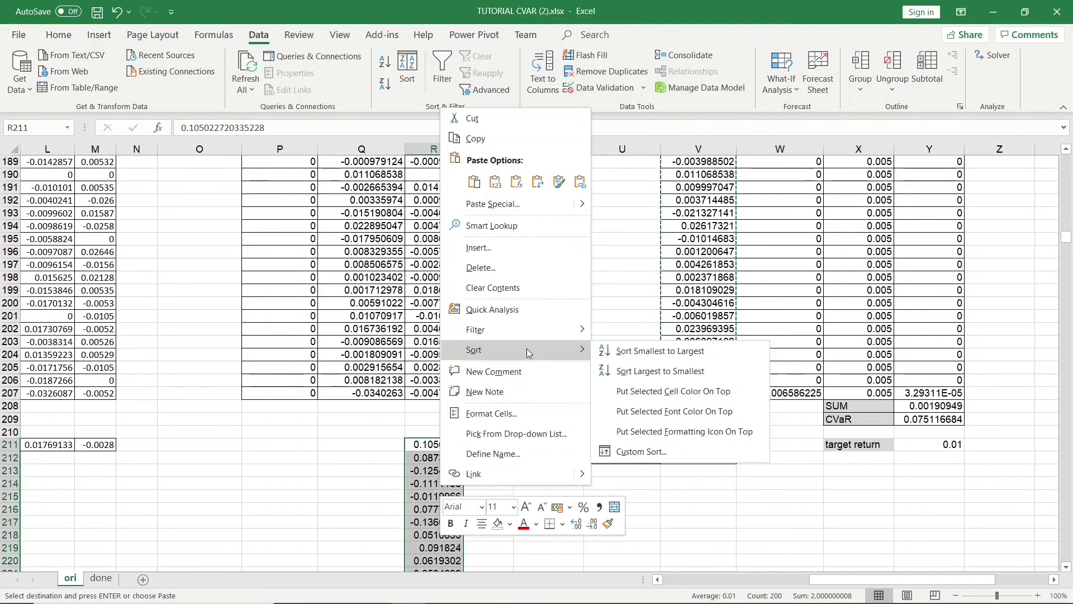
{"action": "left_click", "coordinate": [628, 354]}
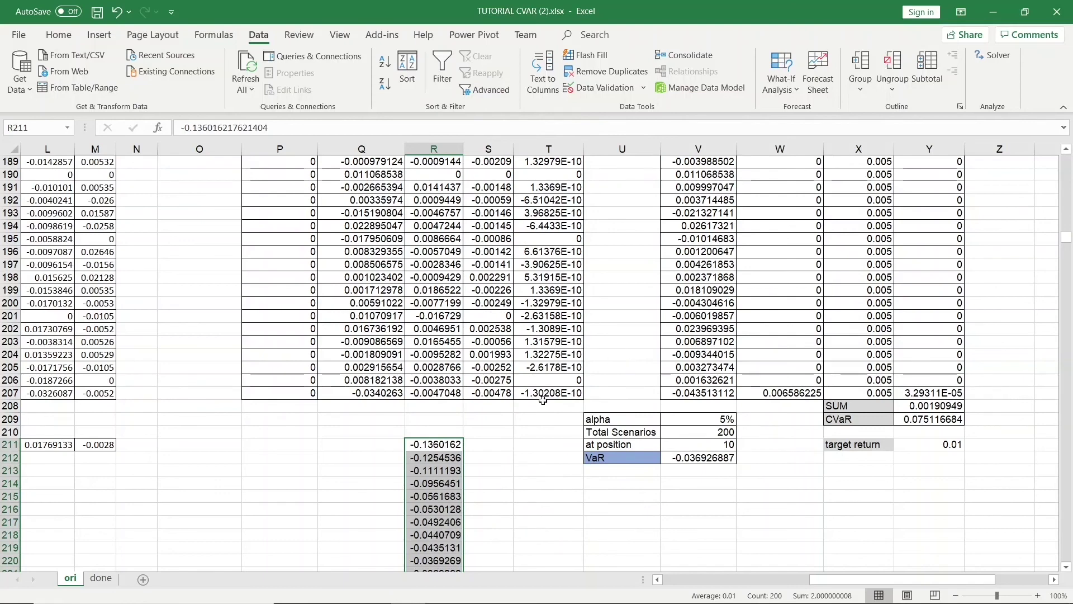
Step: Number the sorted returns 1 to 12 in Q211:Q222 by filling down a series starting at 1
{"action": "left_click", "coordinate": [358, 444]}
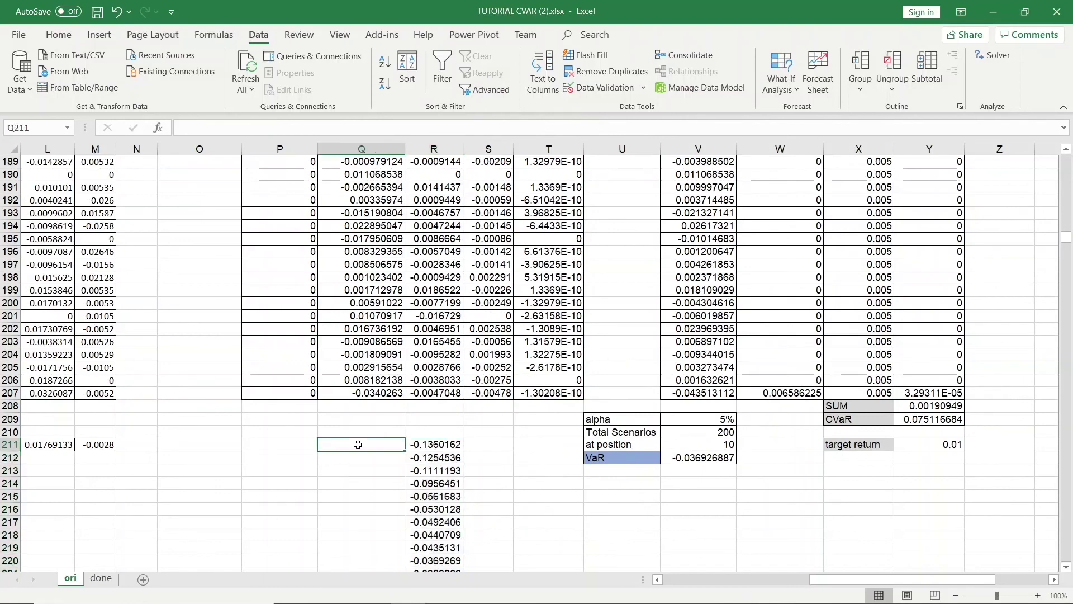
{"action": "type", "text": "1"}
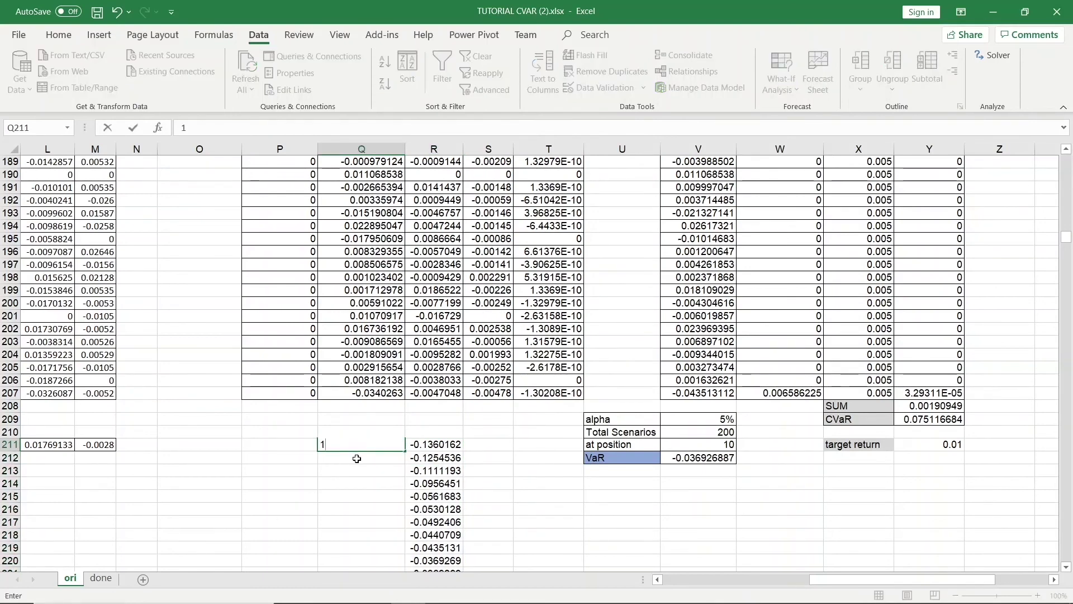
{"action": "key", "text": "Return"}
{"action": "left_click", "coordinate": [367, 445]}
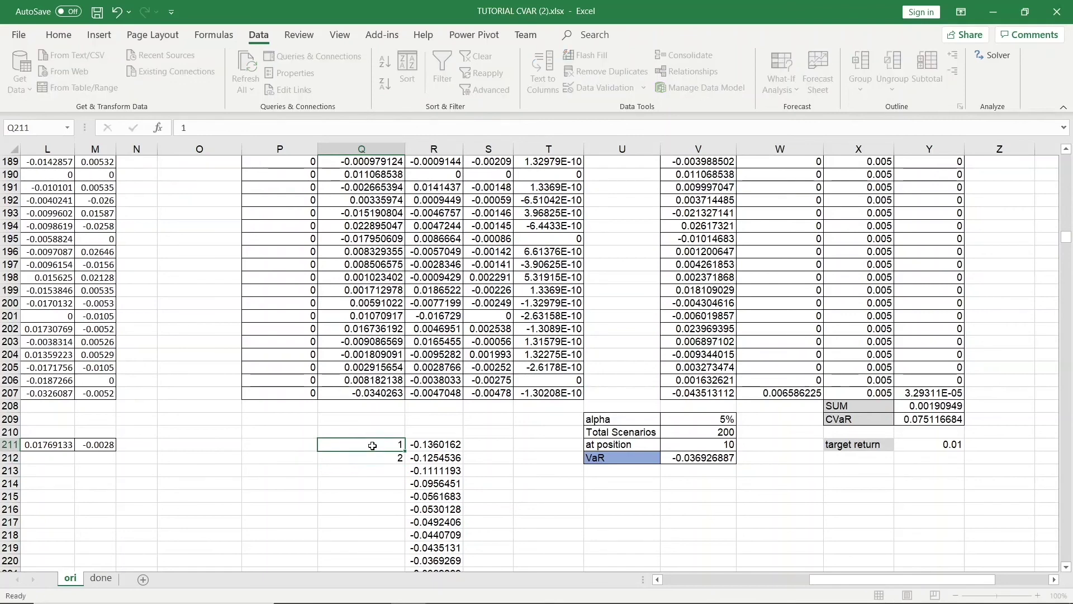
{"action": "left_click_drag", "start_coordinate": [405, 450], "coordinate": [394, 515]}
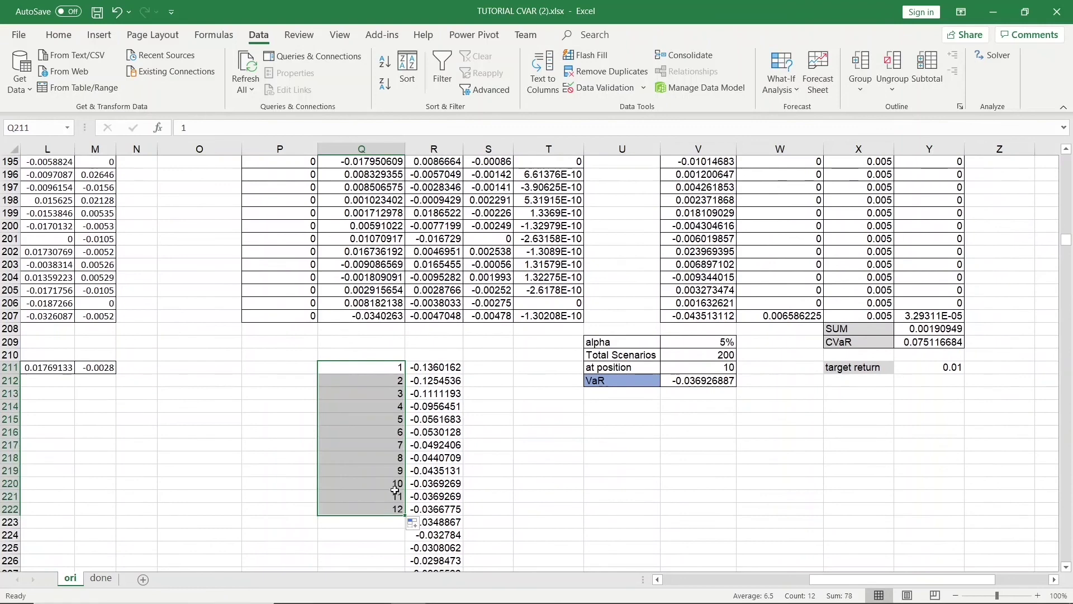
{"action": "left_click", "coordinate": [416, 404]}
Step: Highlight the 10th sorted return and its number in Q220:R220 with a light green fill
{"action": "left_click_drag", "start_coordinate": [387, 483], "coordinate": [434, 483]}
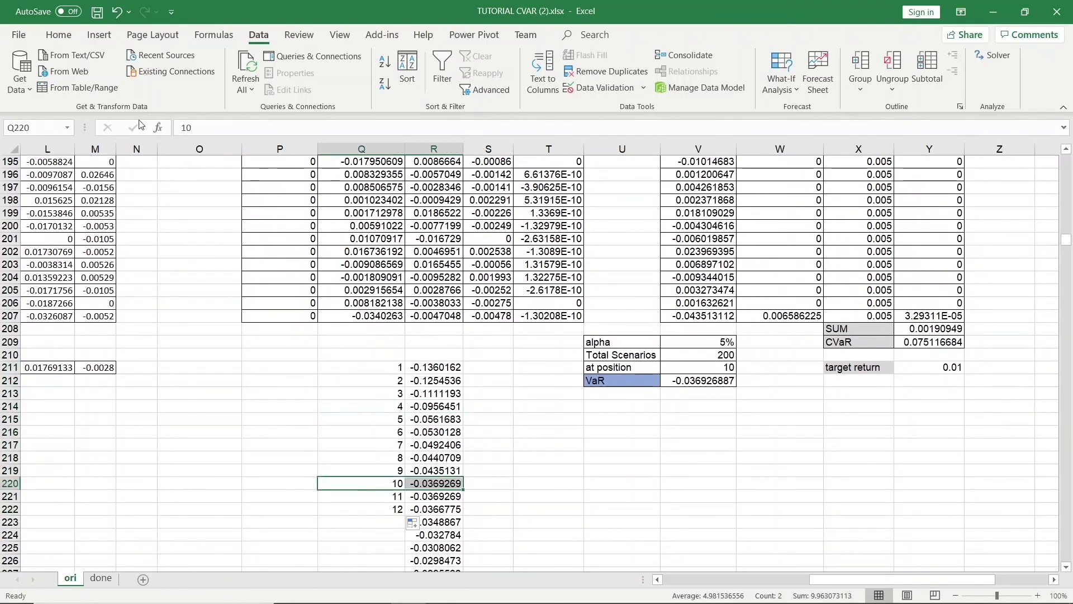
{"action": "left_click", "coordinate": [66, 35]}
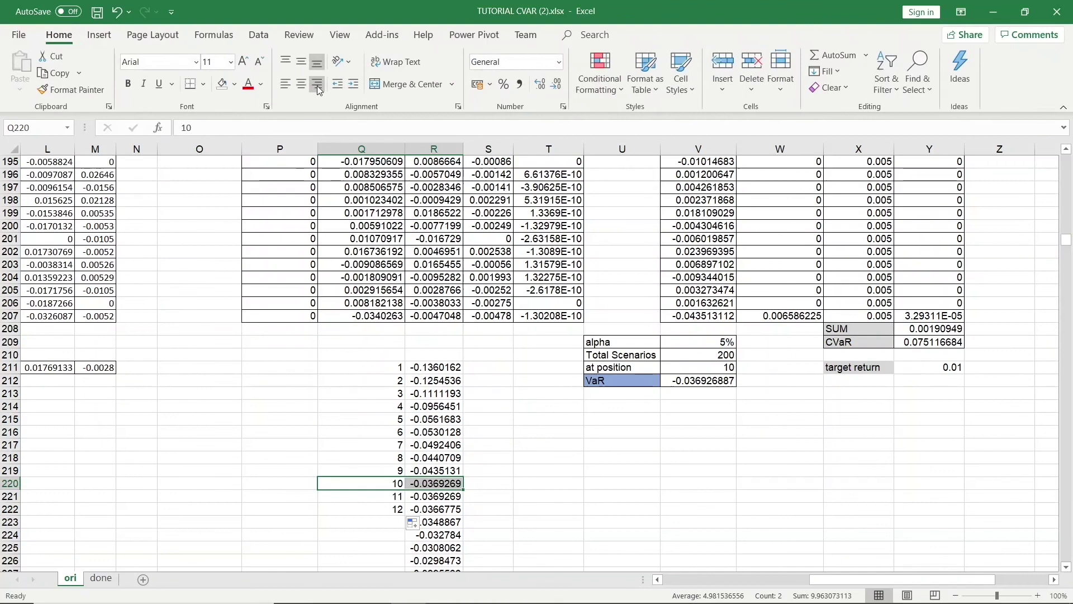
{"action": "left_click", "coordinate": [234, 85]}
{"action": "left_click", "coordinate": [323, 139]}
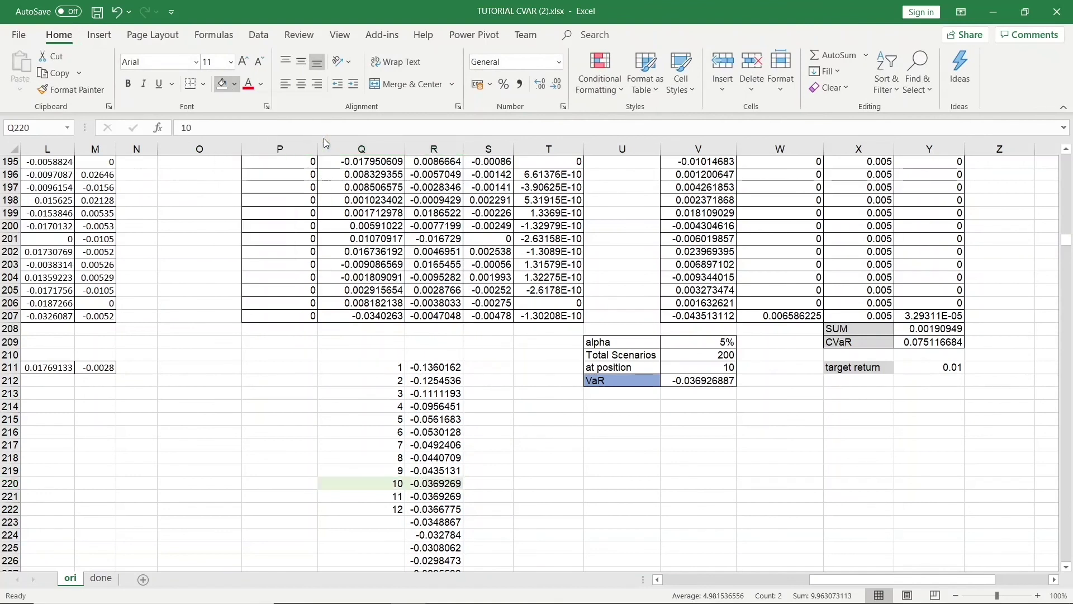
Step: Compare the VaR formula result in V212 with the 10th smallest return in R220
{"action": "left_click", "coordinate": [723, 394]}
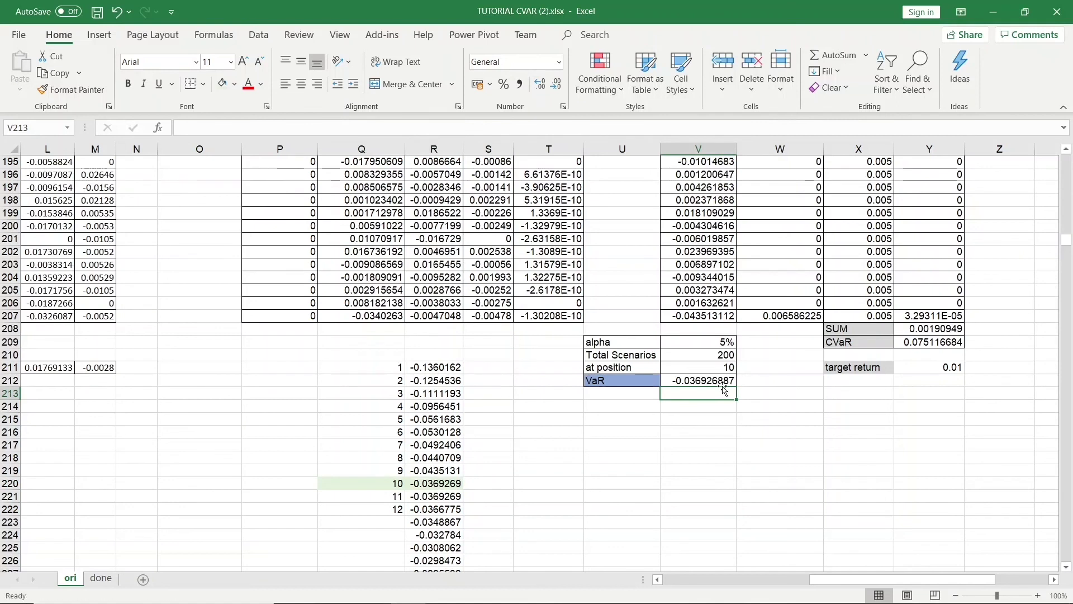
{"action": "left_click", "coordinate": [721, 380]}
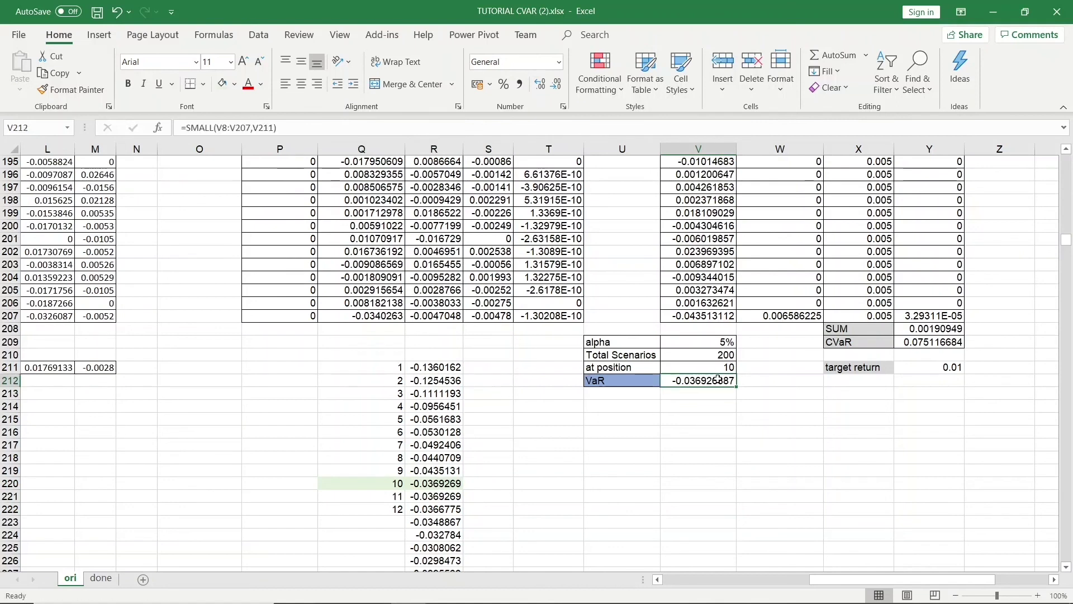
{"action": "left_click", "coordinate": [454, 488]}
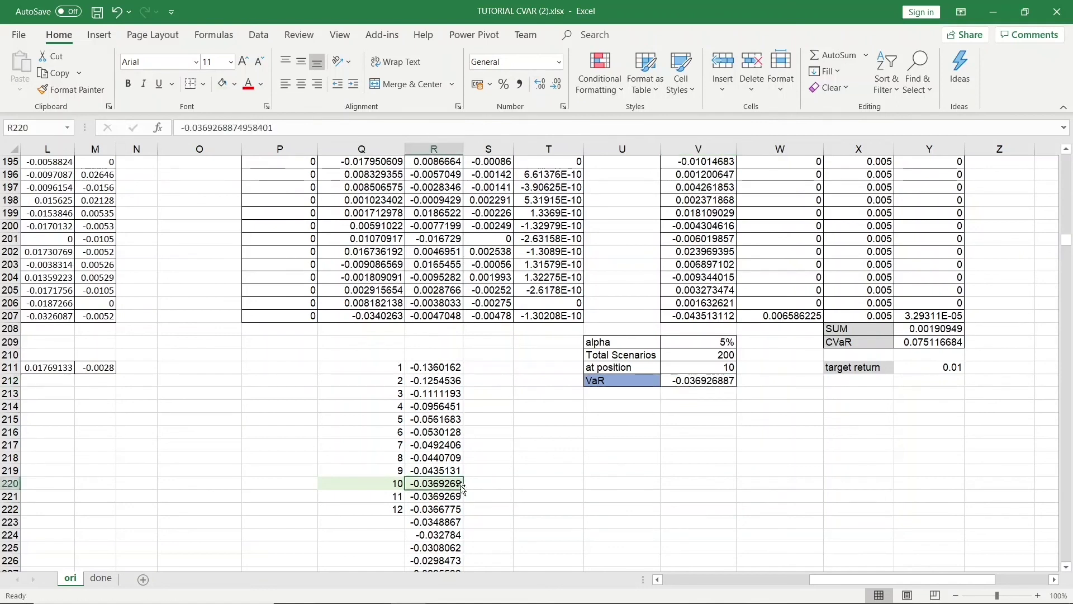
{"action": "left_click", "coordinate": [498, 479]}
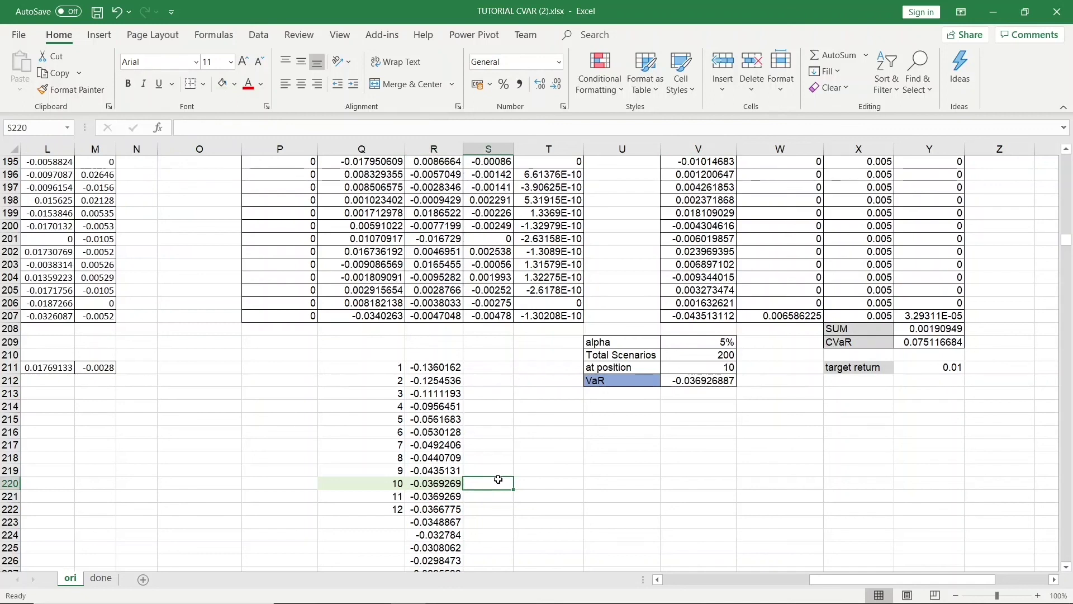